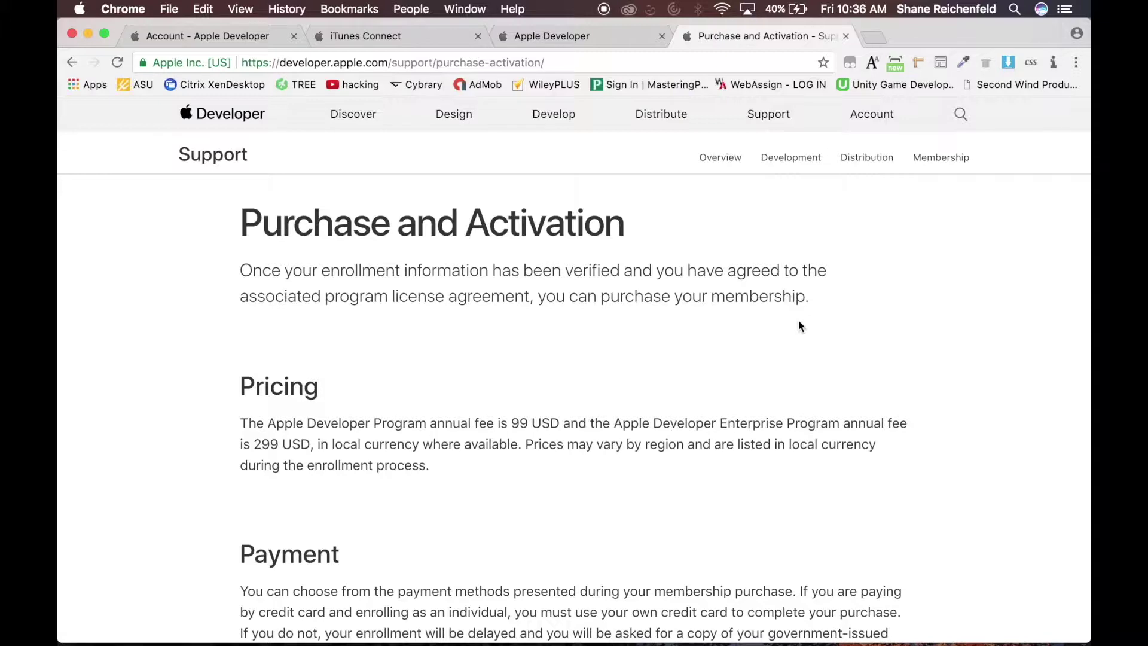
# Read the Pricing section on annual fees for the Apple Developer Program and the Apple Developer Enterprise Program
pyautogui.scroll(2, 557, 315)
pyautogui.moveTo(241, 420); pyautogui.dragTo(443, 477)
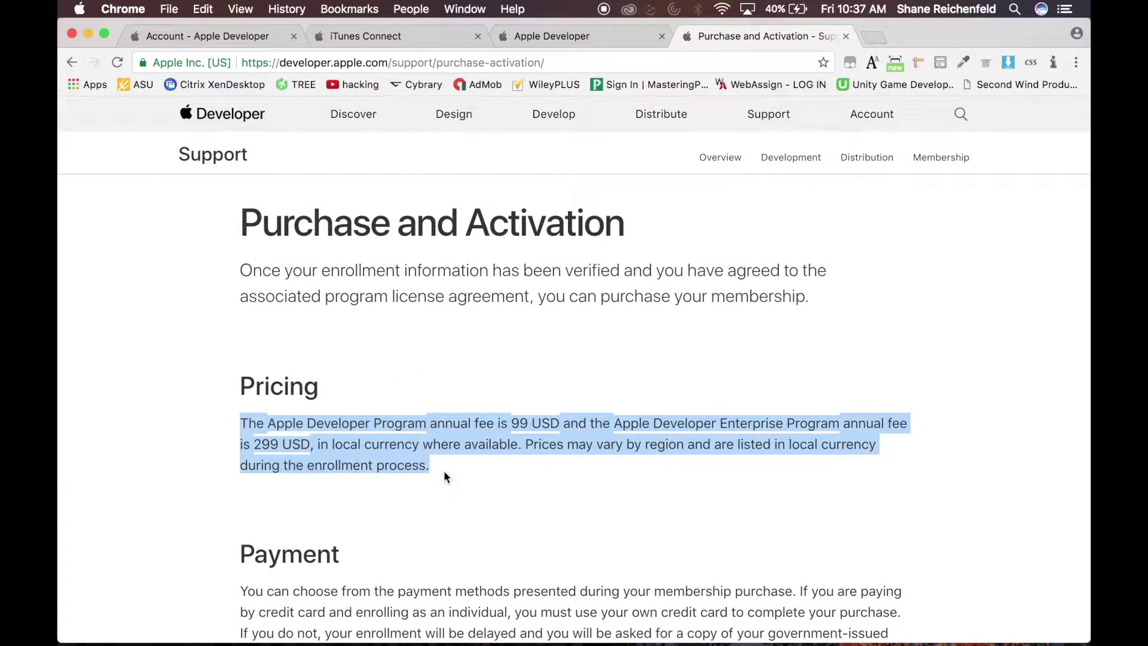
pyautogui.click(235, 424)
pyautogui.moveTo(235, 424); pyautogui.dragTo(722, 422)
pyautogui.click(655, 389)
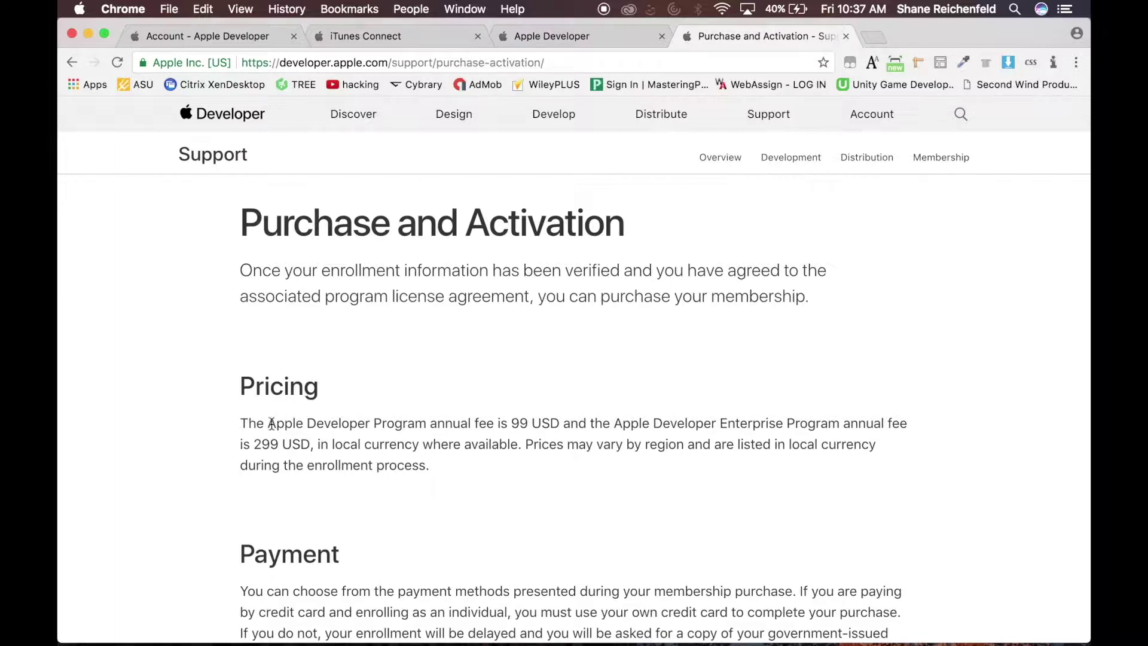
pyautogui.moveTo(253, 443); pyautogui.dragTo(535, 462)
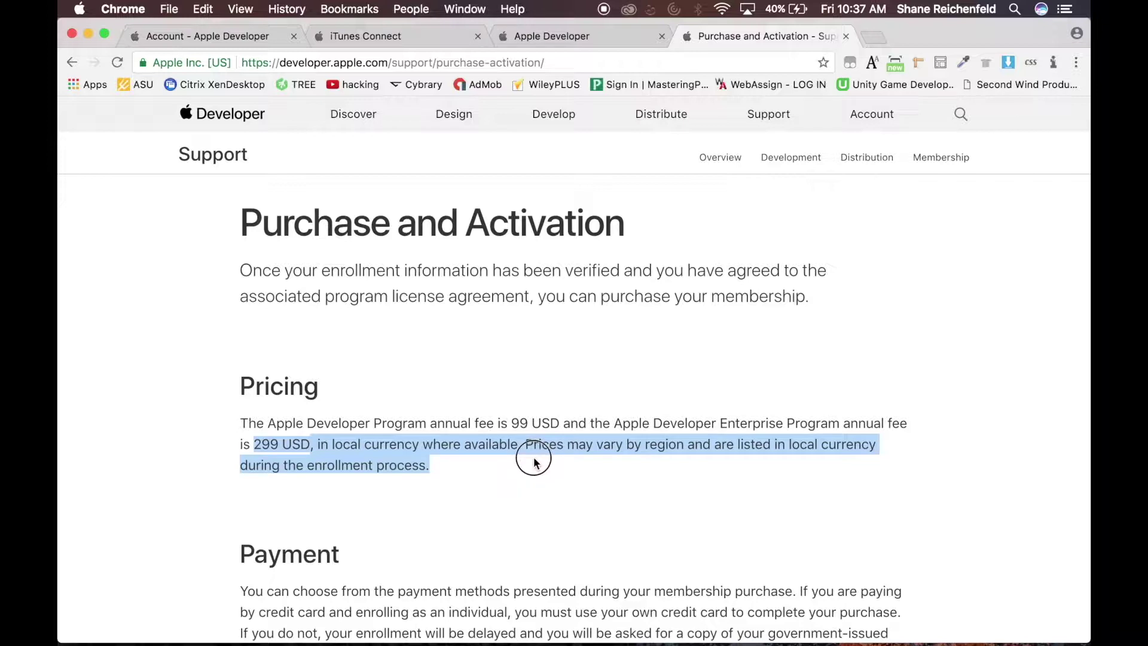
pyautogui.click(534, 462)
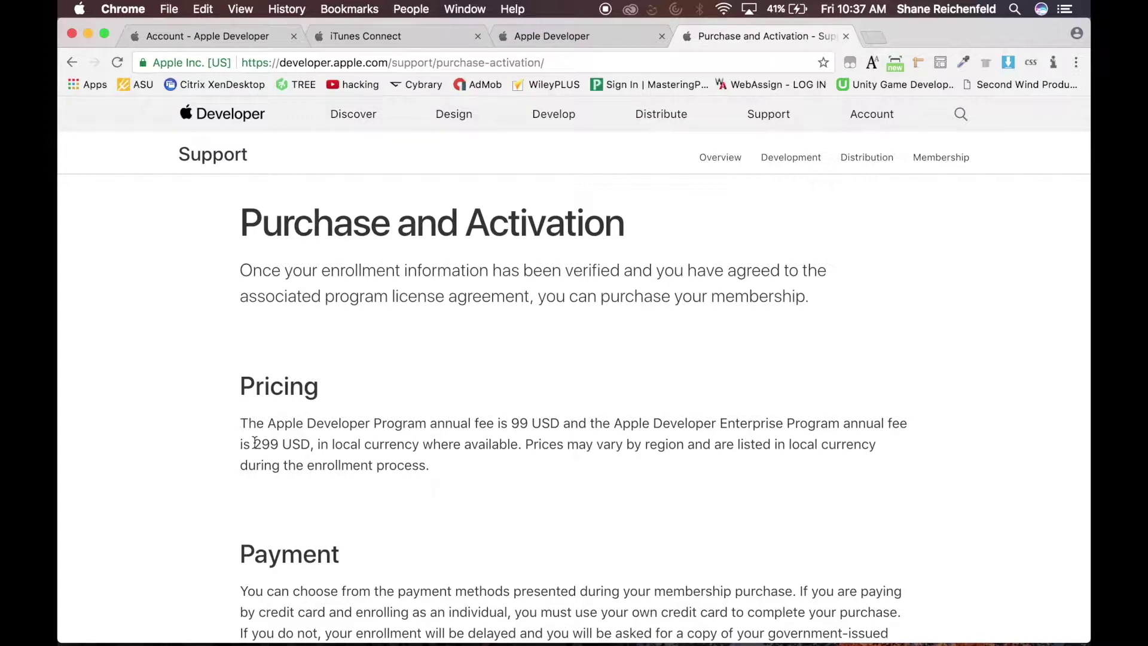
# Review the payment, invoice, tax and enrollment status sections of the Purchase and Activation page
pyautogui.scroll(-6, 254, 441)
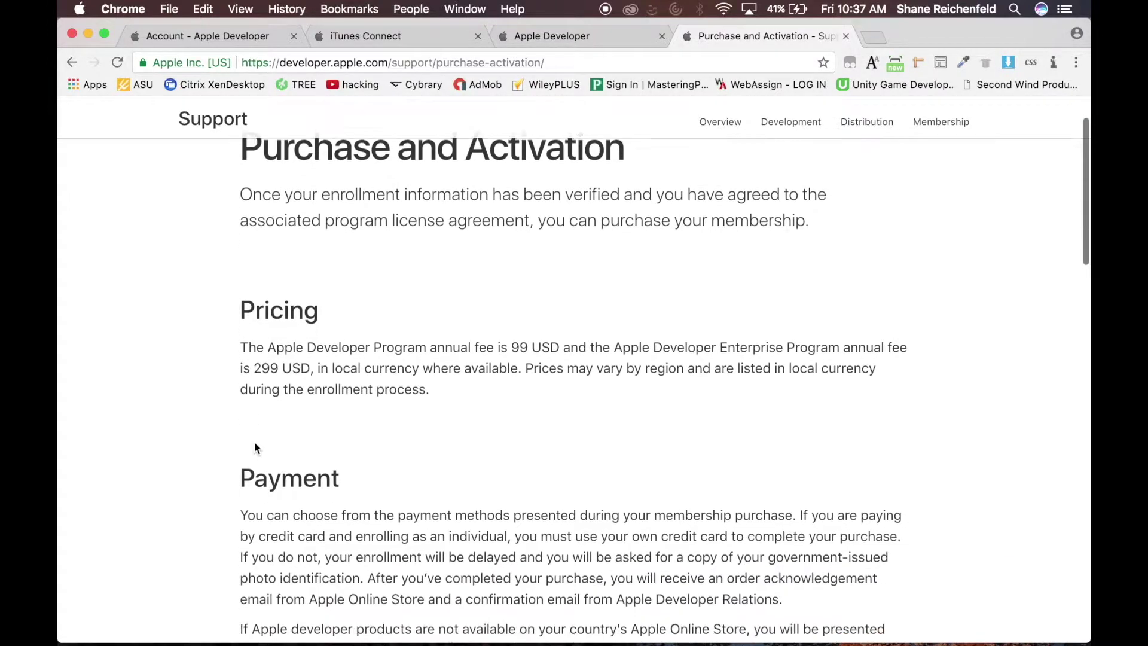
pyautogui.scroll(-4, 254, 442)
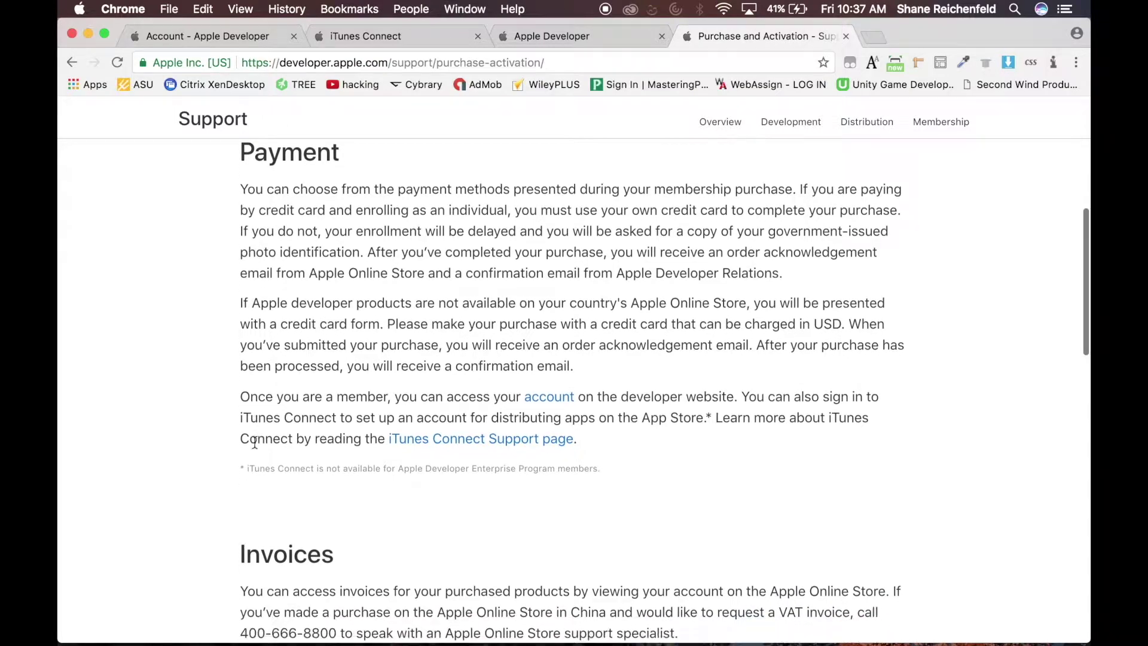
pyautogui.scroll(-7, 254, 442)
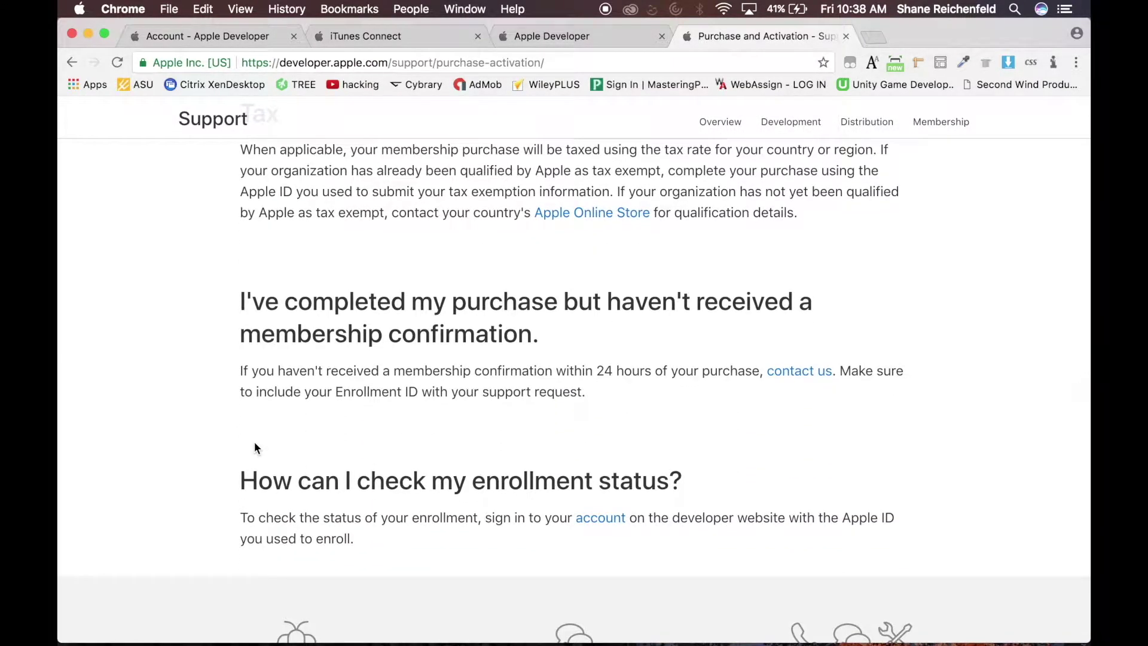
pyautogui.scroll(15, 254, 442)
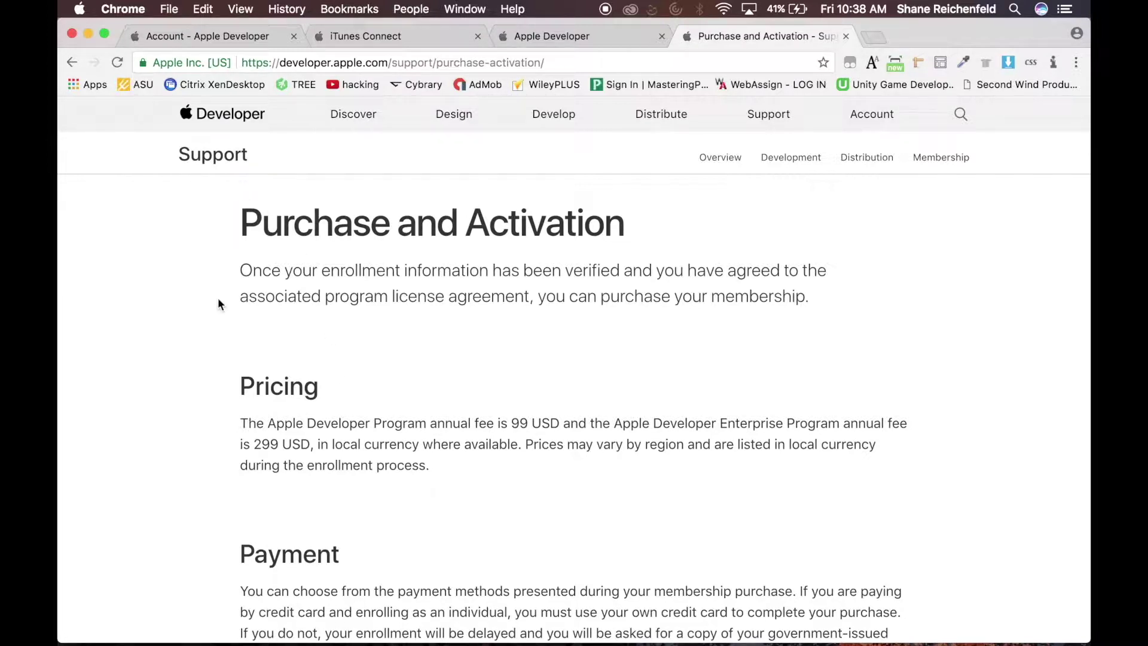
# View the Apple Developer home page, then examine the Membership details of the developer account
pyautogui.click(585, 50)
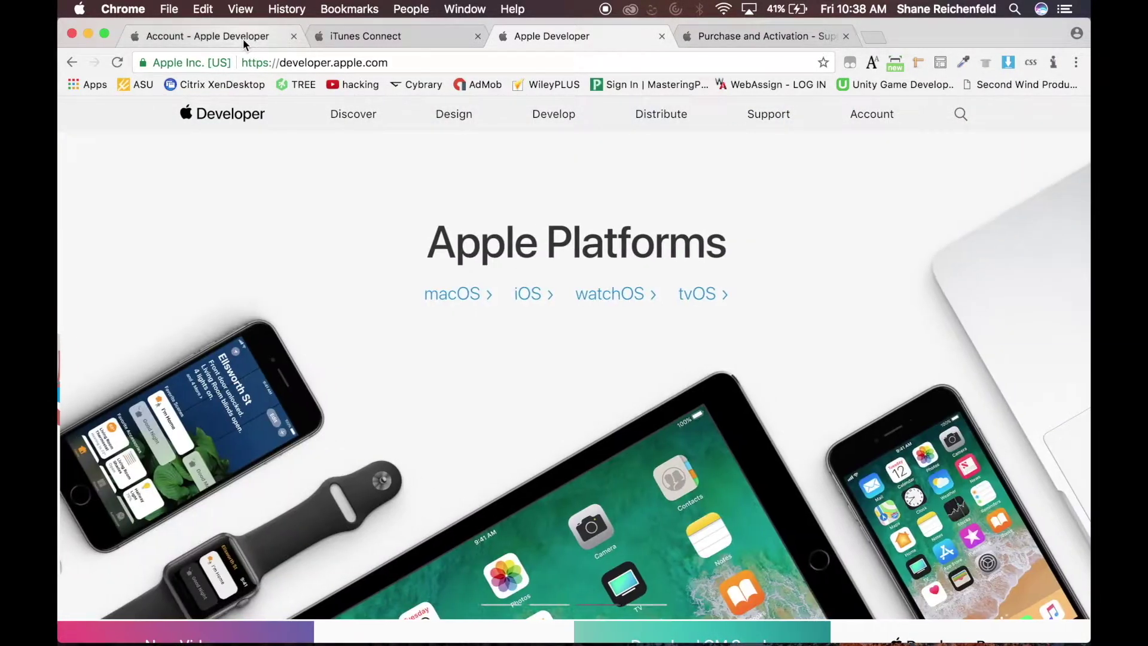
pyautogui.click(243, 37)
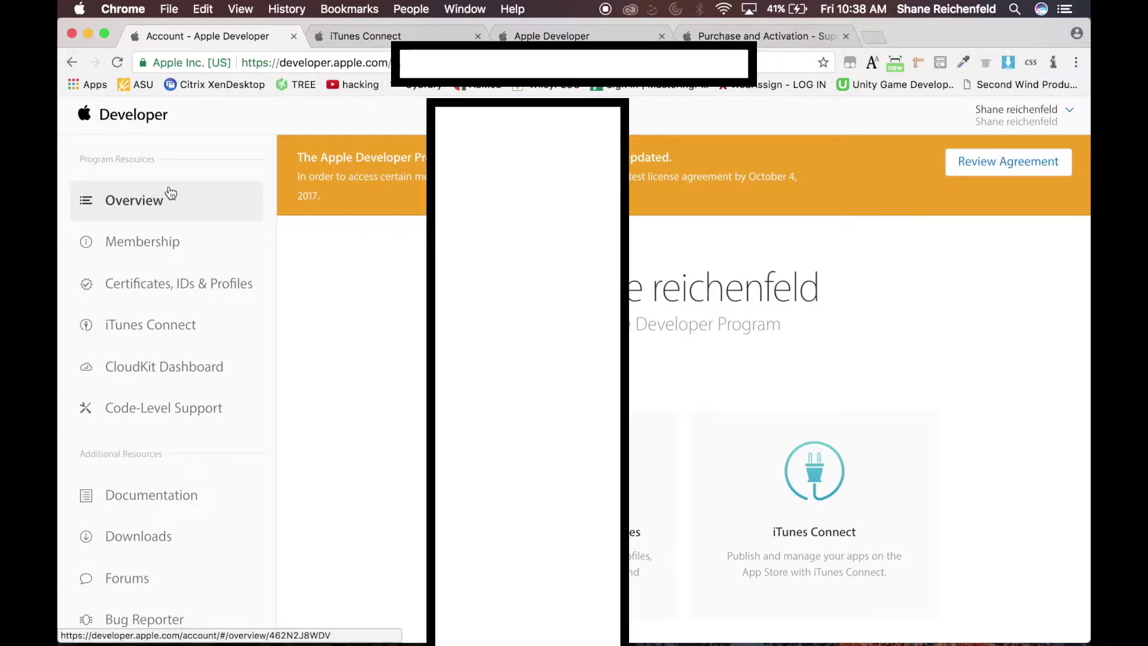
pyautogui.click(157, 240)
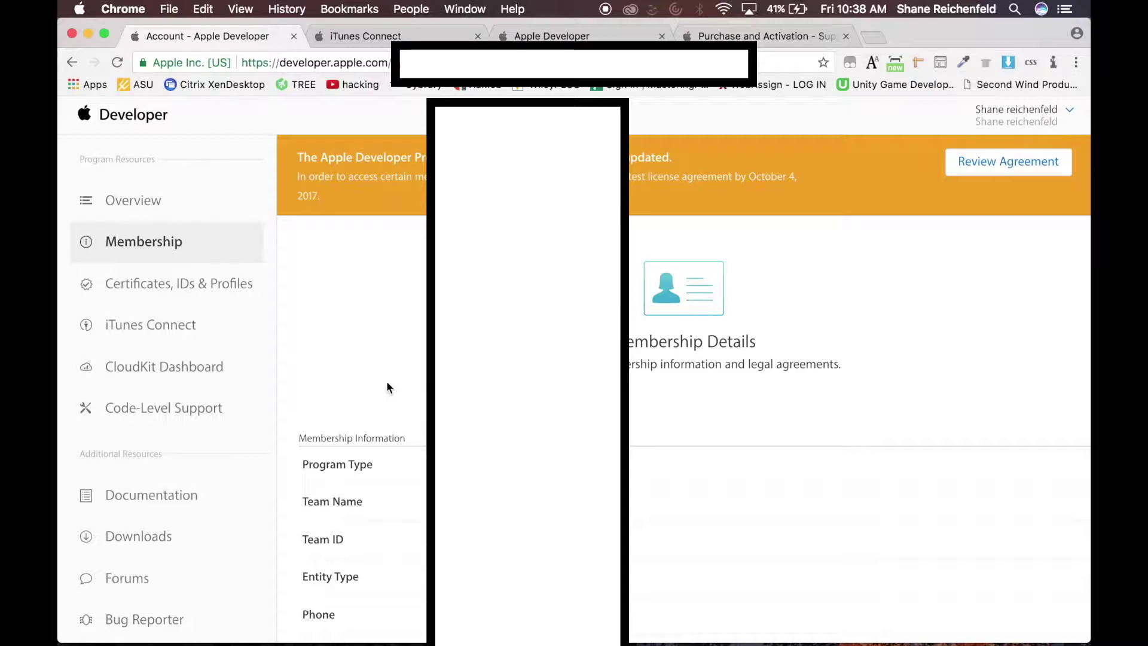
pyautogui.scroll(-4, 387, 386)
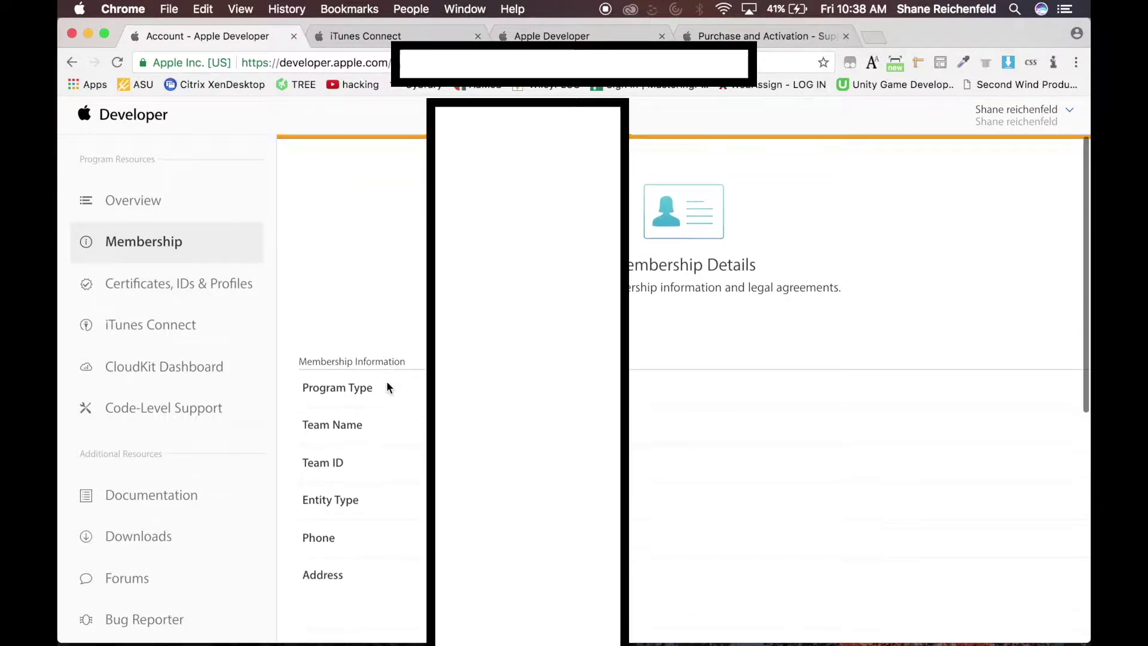
pyautogui.scroll(-1, 387, 385)
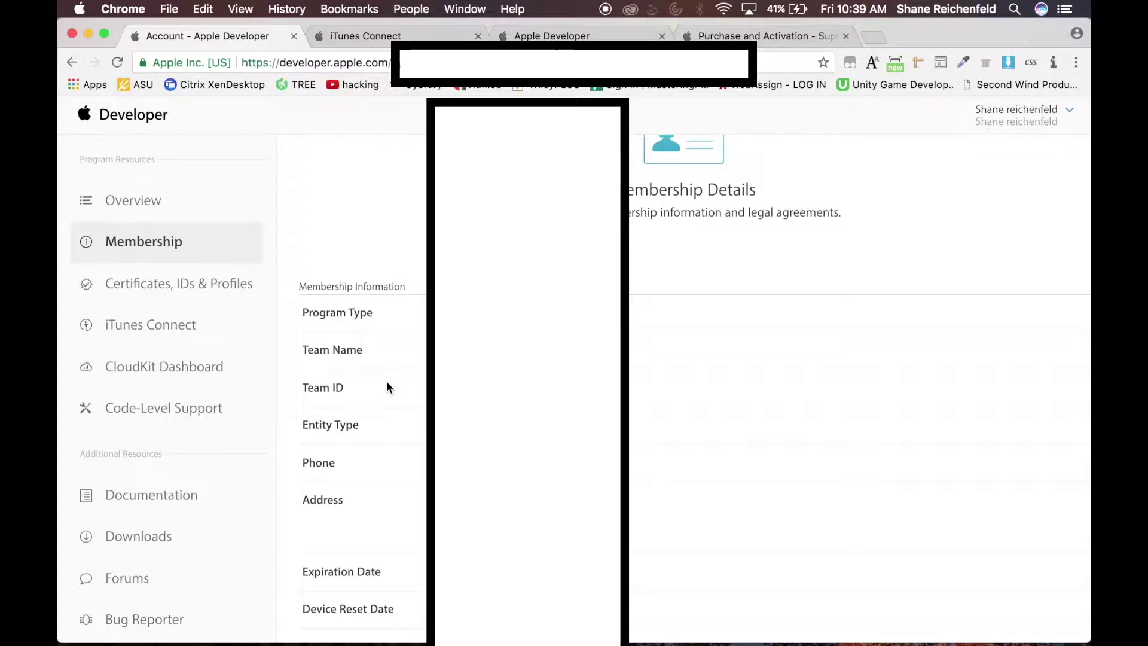
pyautogui.scroll(-8, 386, 385)
pyautogui.scroll(8, 387, 380)
pyautogui.scroll(-2, 386, 380)
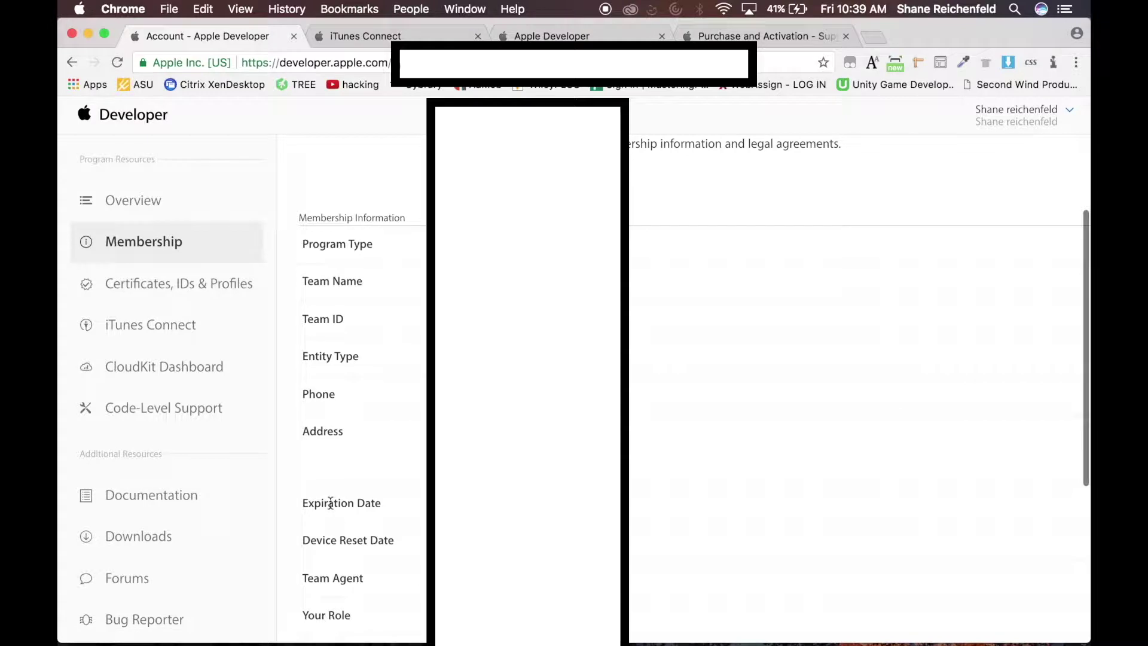
# Open Certificates, IDs & Profiles and look through its certificate, identifier, device and provisioning profile categories
pyautogui.click(218, 289)
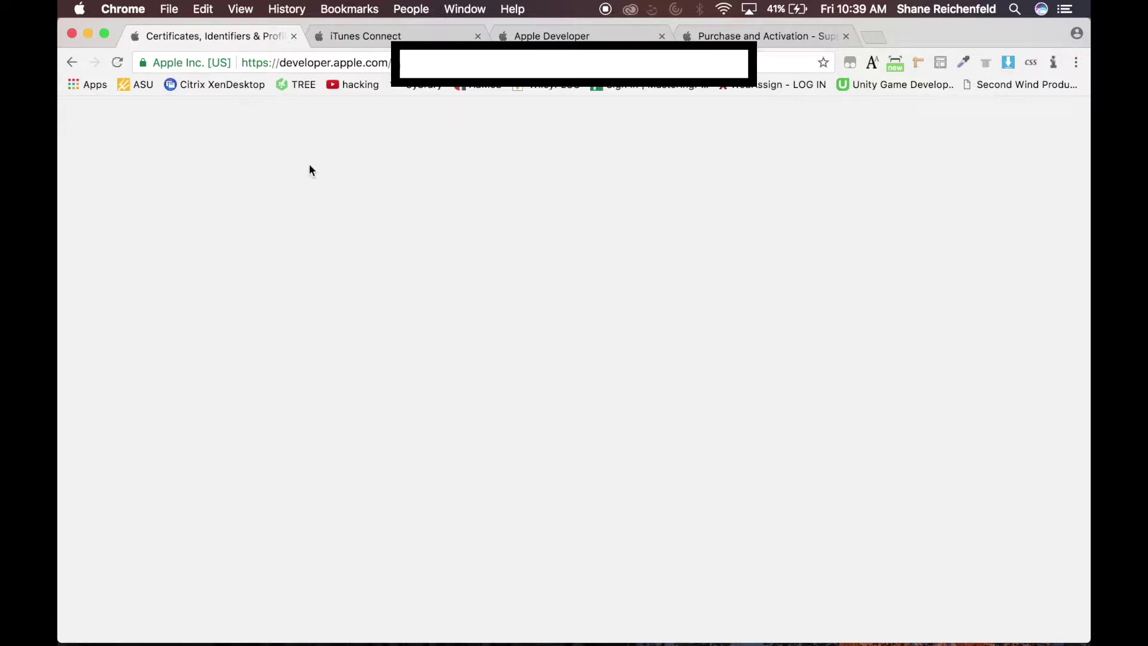
pyautogui.scroll(-3, 279, 364)
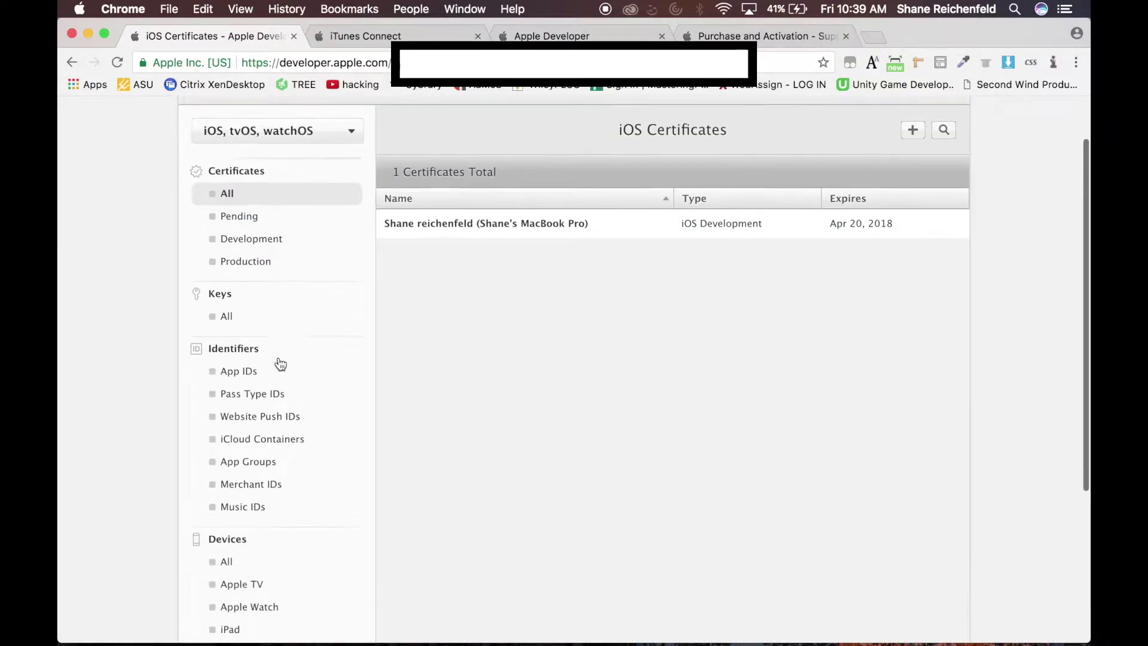
pyautogui.scroll(-5, 280, 364)
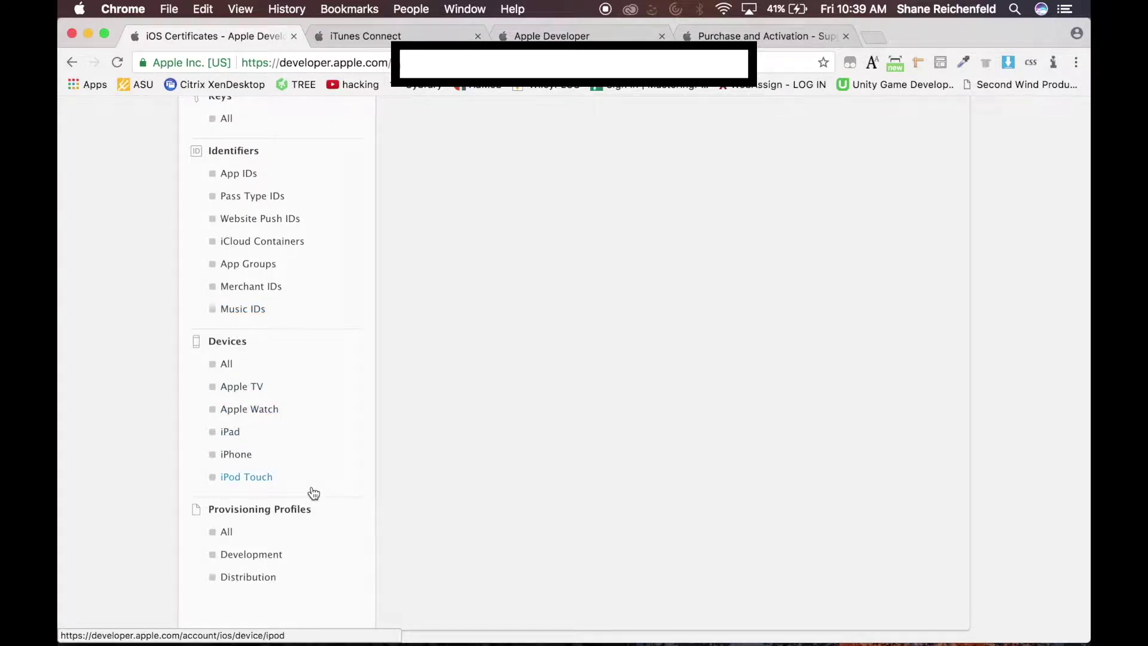
pyautogui.scroll(4, 313, 493)
pyautogui.scroll(-5, 313, 493)
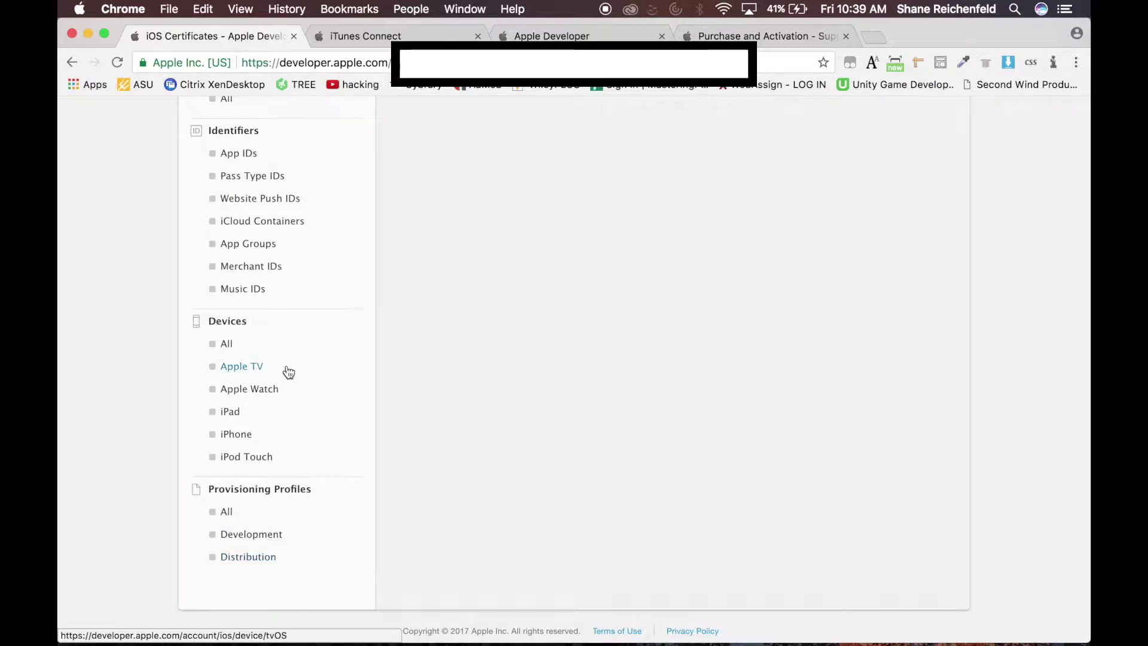
pyautogui.scroll(5, 289, 372)
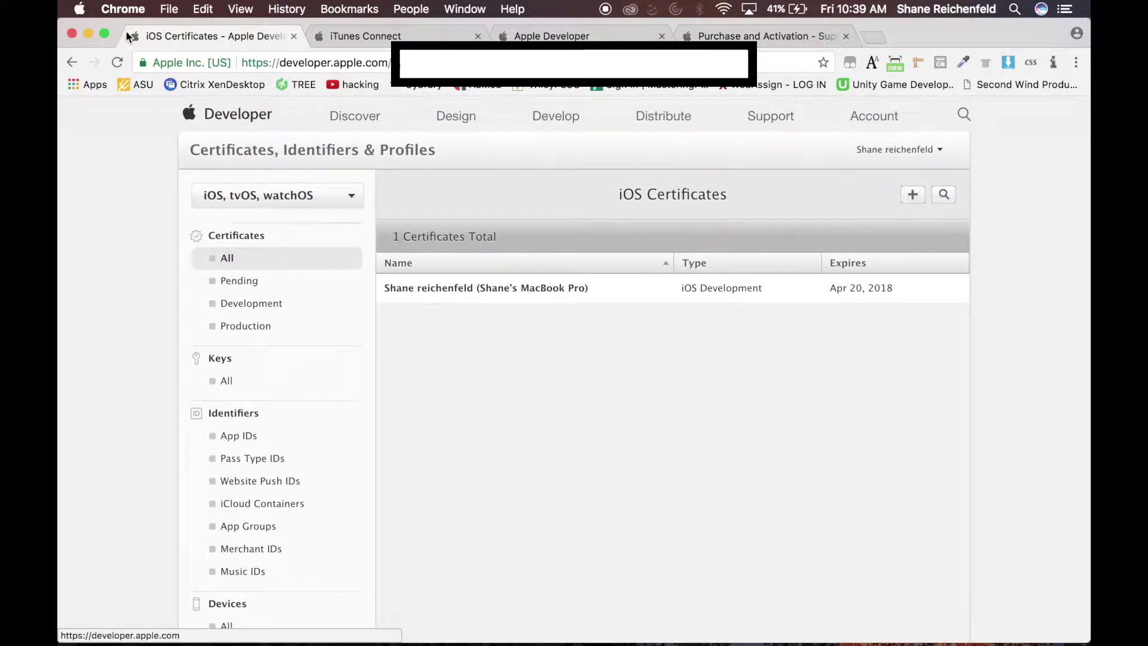
# Return to the account's Membership page and open the Documentation resource in a new browser tab
pyautogui.click(71, 62)
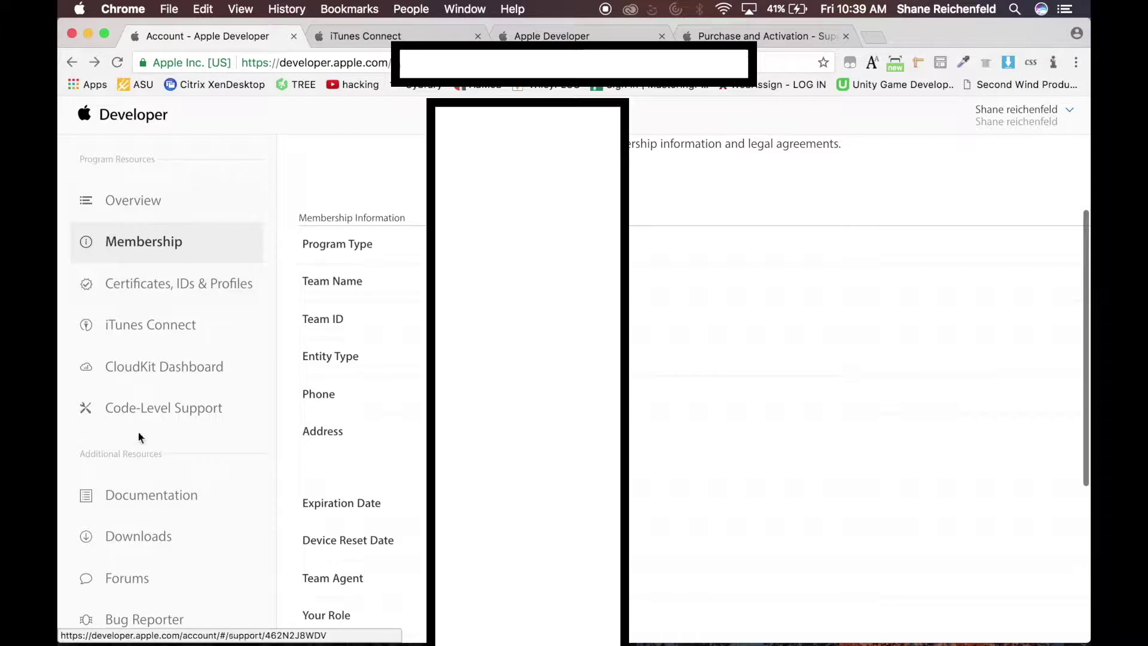
pyautogui.scroll(-3, 128, 557)
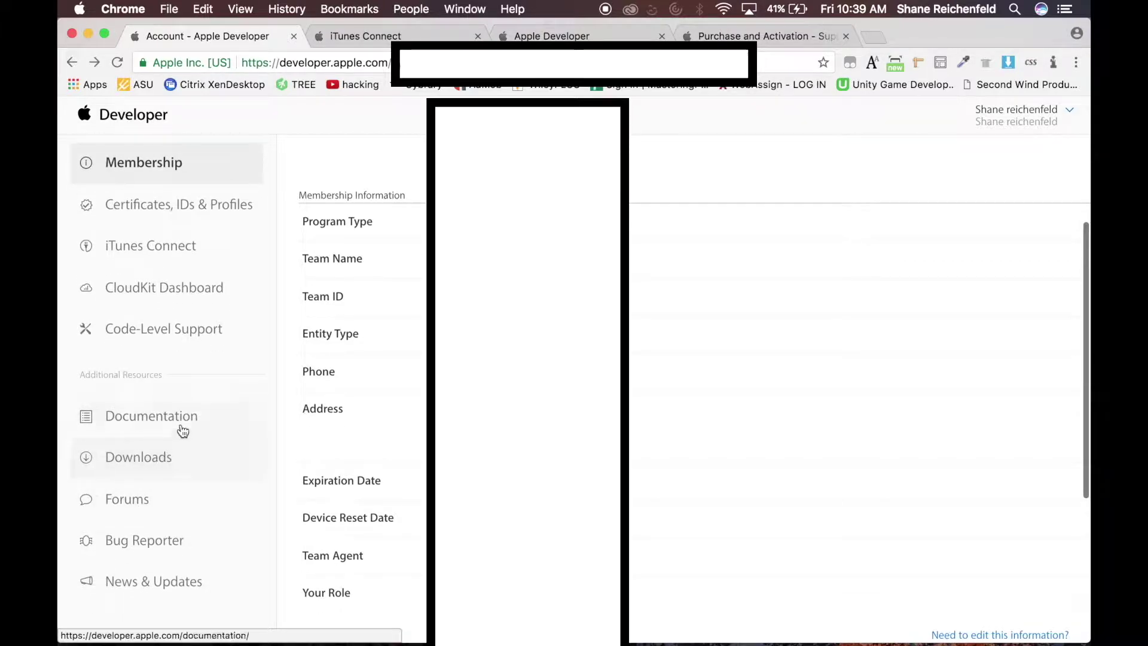
pyautogui.rightClick(182, 429)
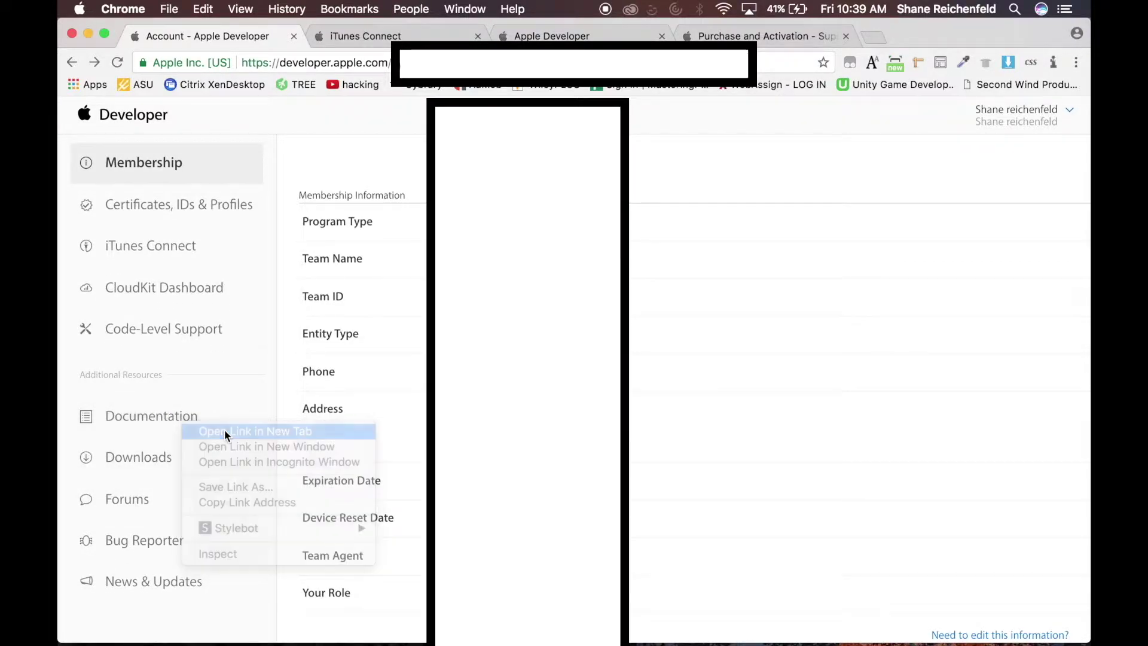
pyautogui.click(227, 432)
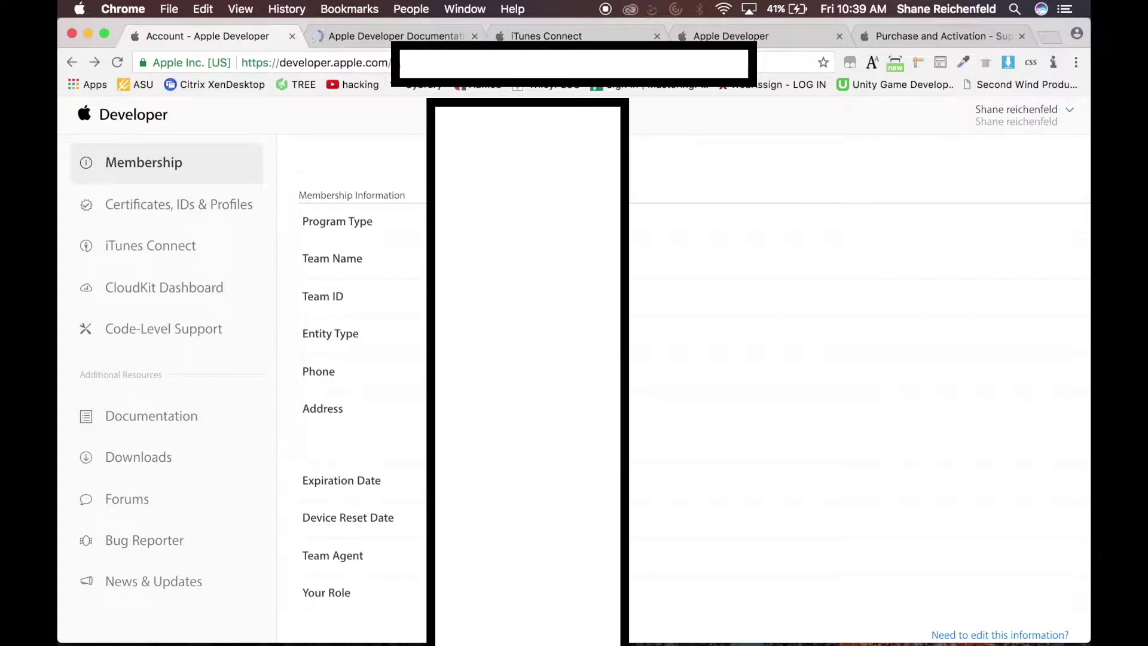
pyautogui.click(407, 37)
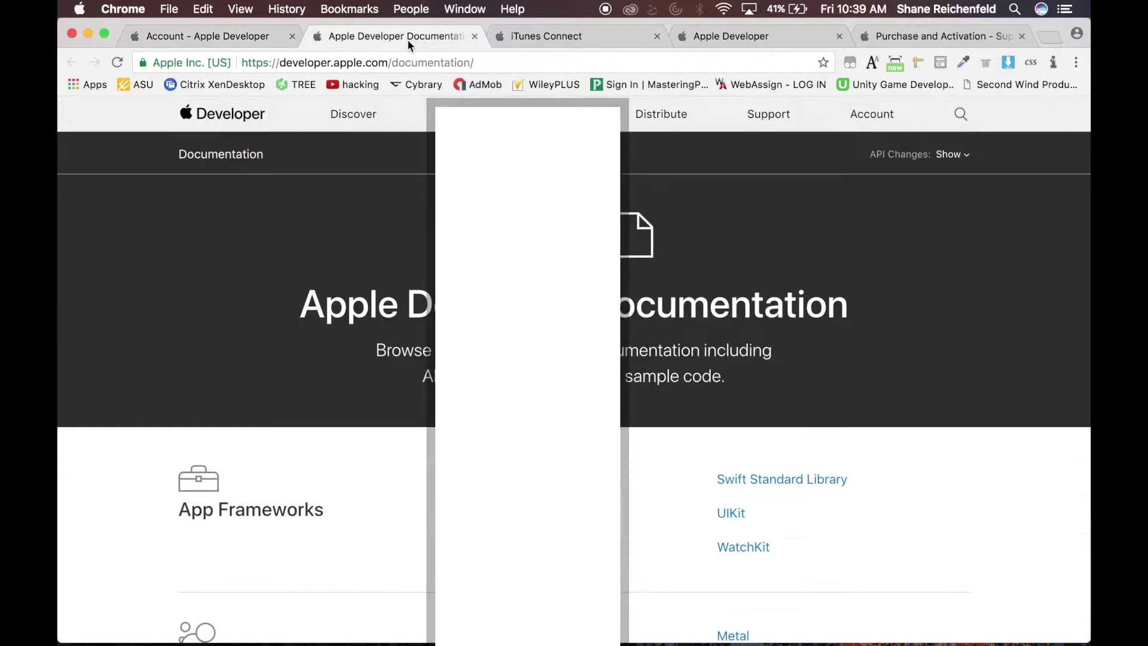
# Browse the Apple Developer Documentation list from App Frameworks down to Resources, then return to its beginning
pyautogui.scroll(-5, 476, 358)
pyautogui.scroll(5, 561, 259)
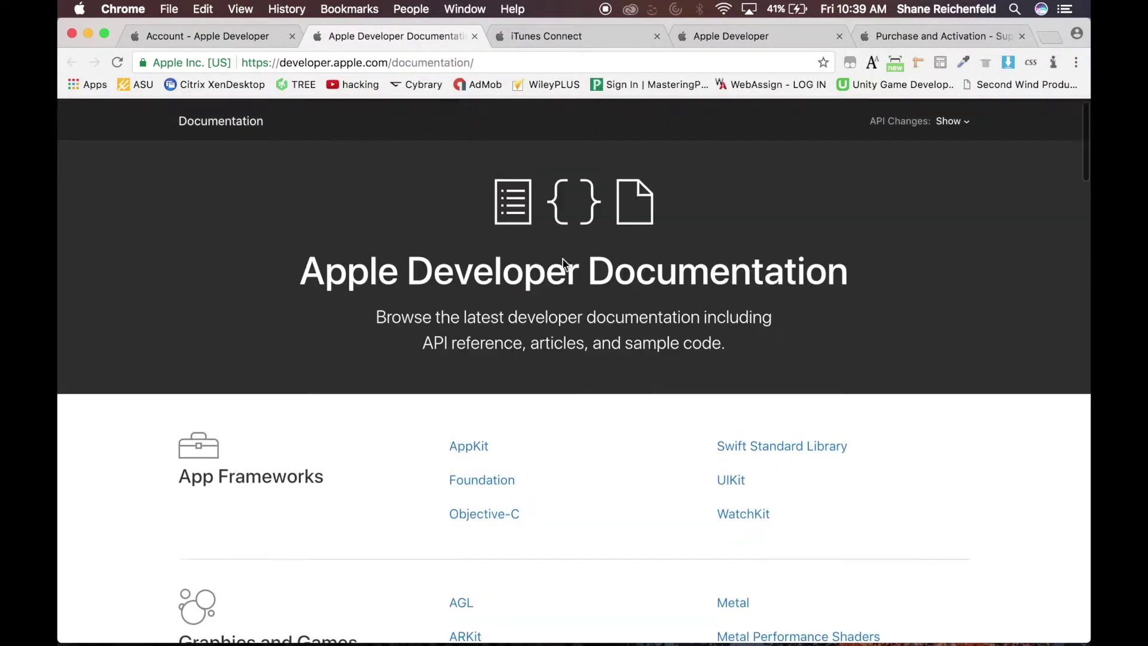
pyautogui.scroll(-5, 562, 257)
pyautogui.scroll(-10, 563, 265)
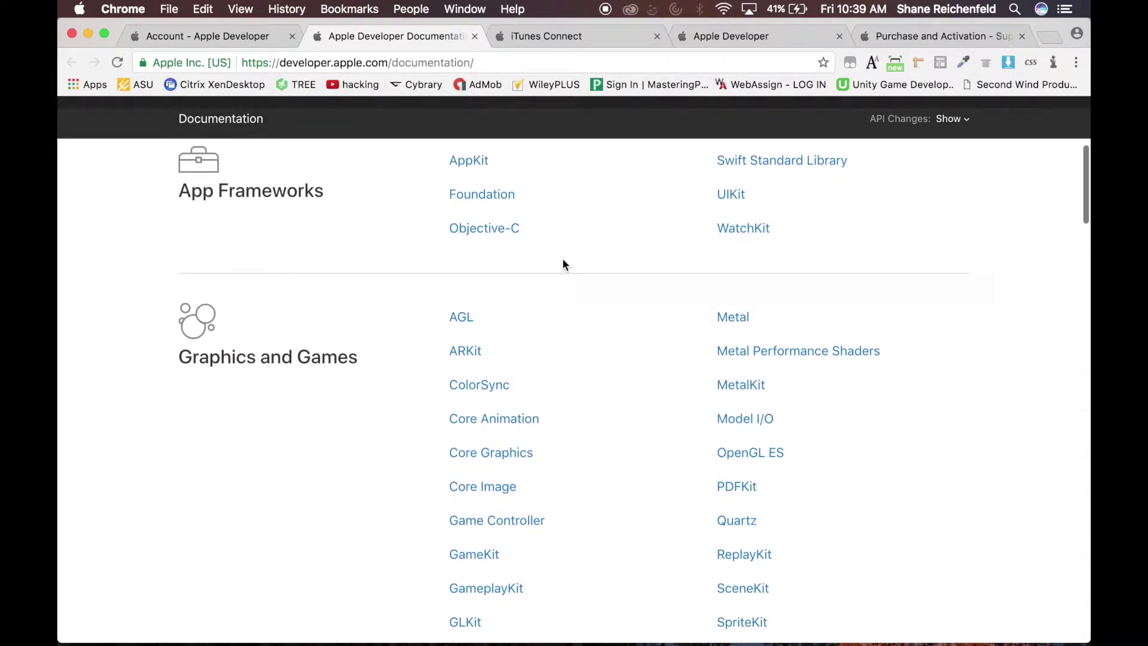
pyautogui.scroll(-12, 563, 264)
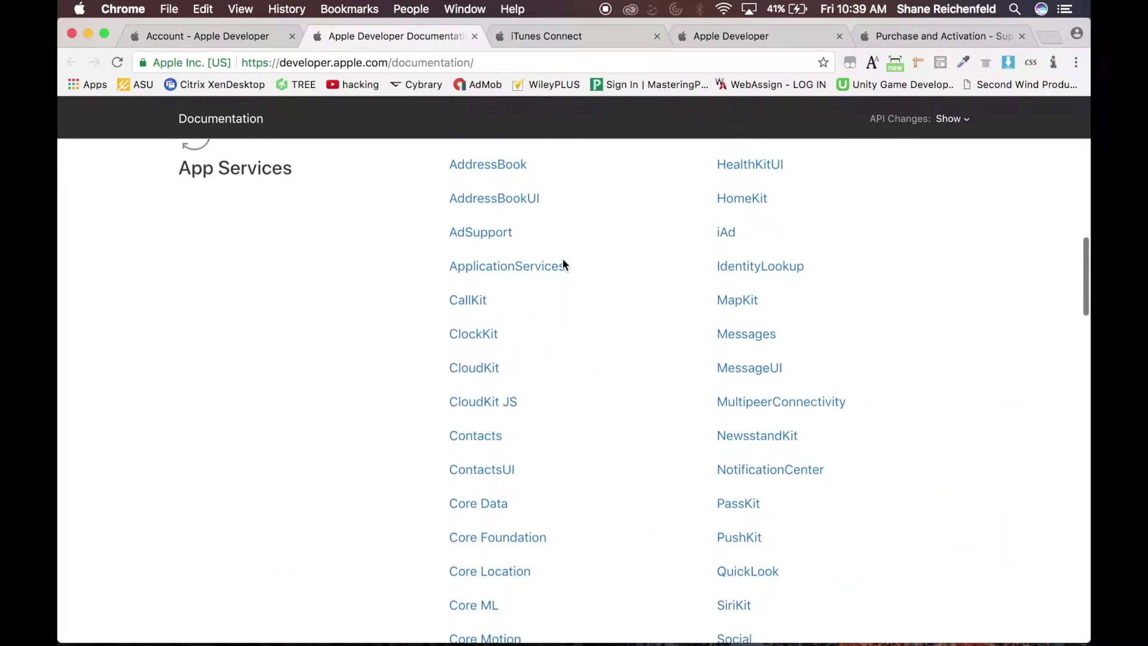
pyautogui.scroll(-12, 563, 261)
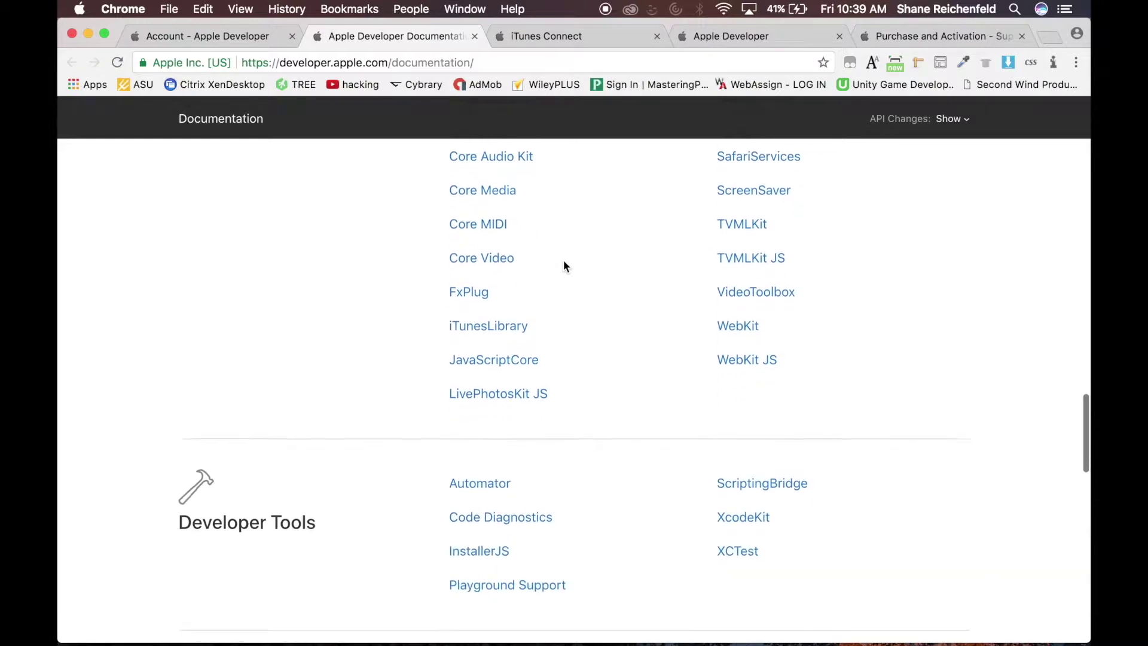
pyautogui.scroll(2, 564, 264)
pyautogui.scroll(-13, 563, 266)
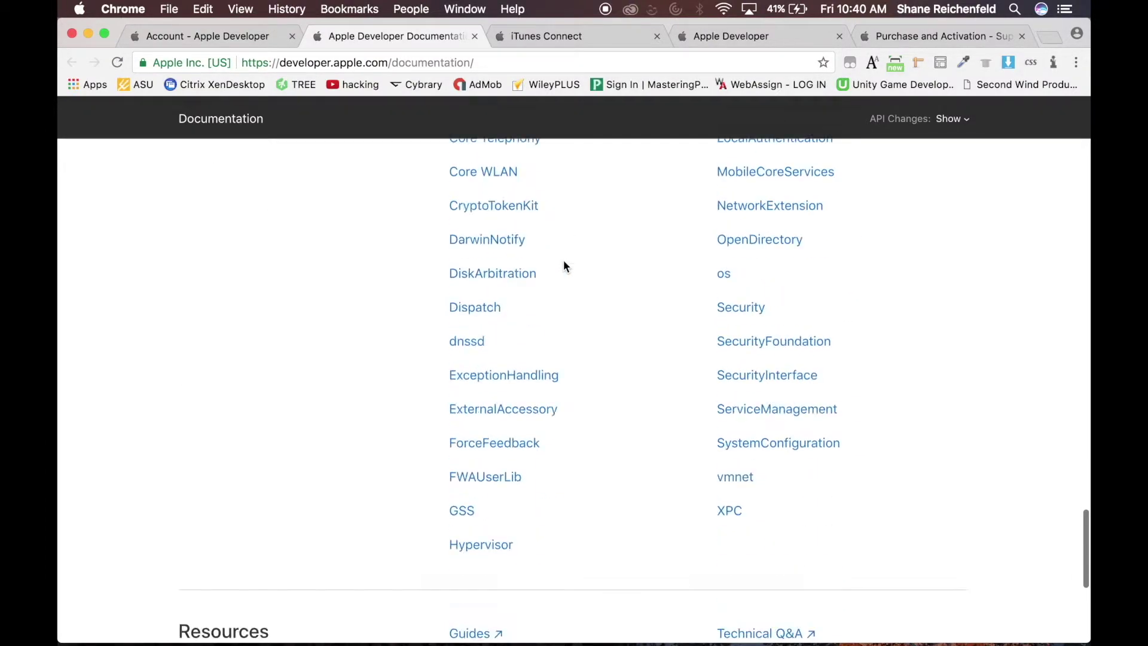
pyautogui.scroll(20, 563, 266)
pyautogui.scroll(15, 563, 262)
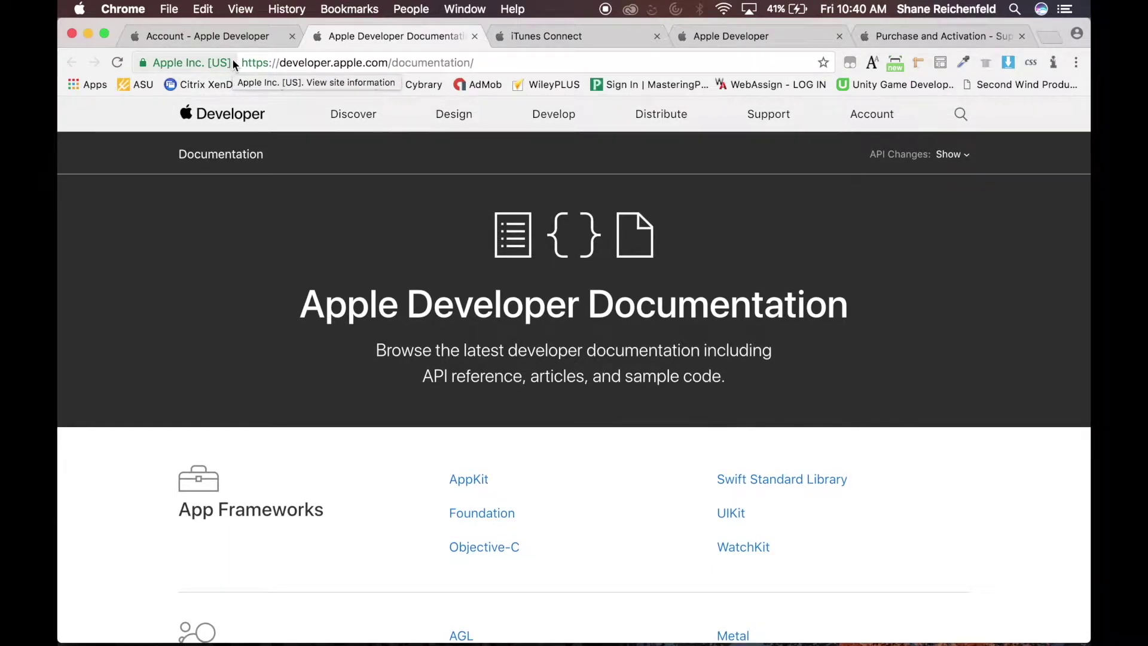
# Switch to iTunes Connect, look over its available modules and open My Apps to view the account's apps
pyautogui.click(542, 36)
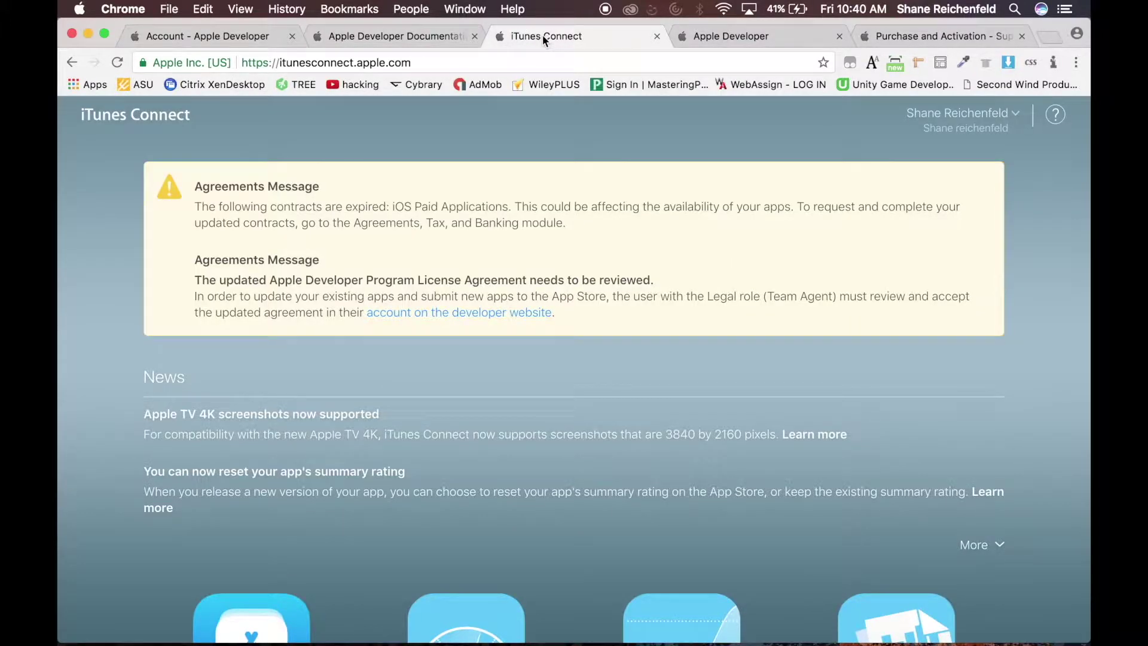
pyautogui.scroll(-5, 411, 403)
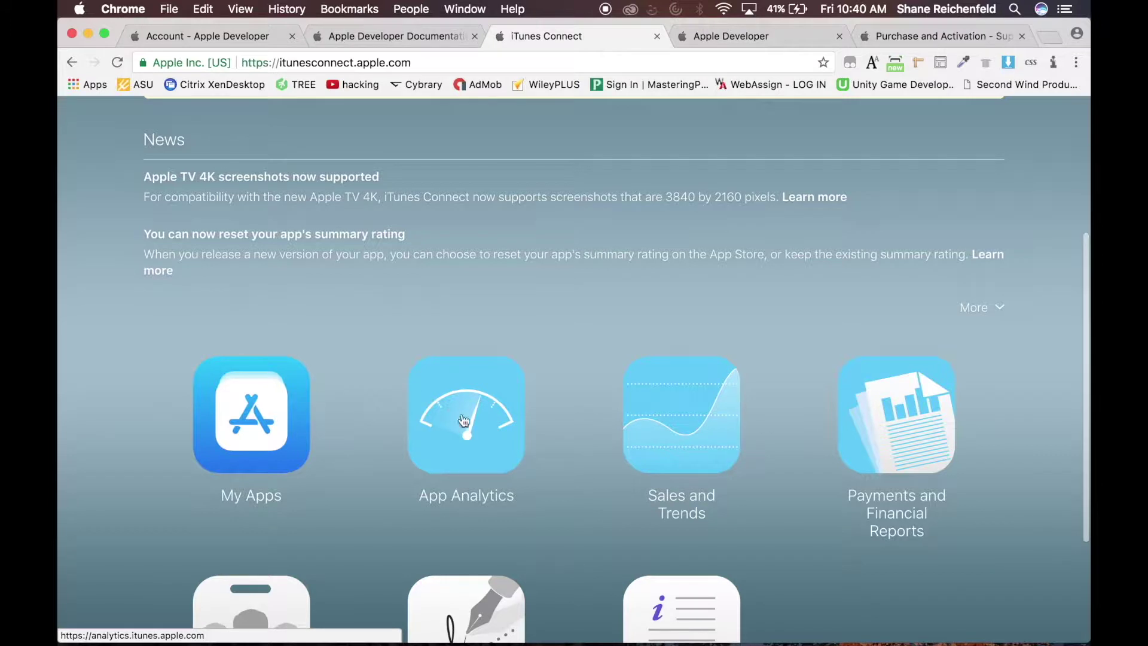
pyautogui.scroll(-3, 464, 421)
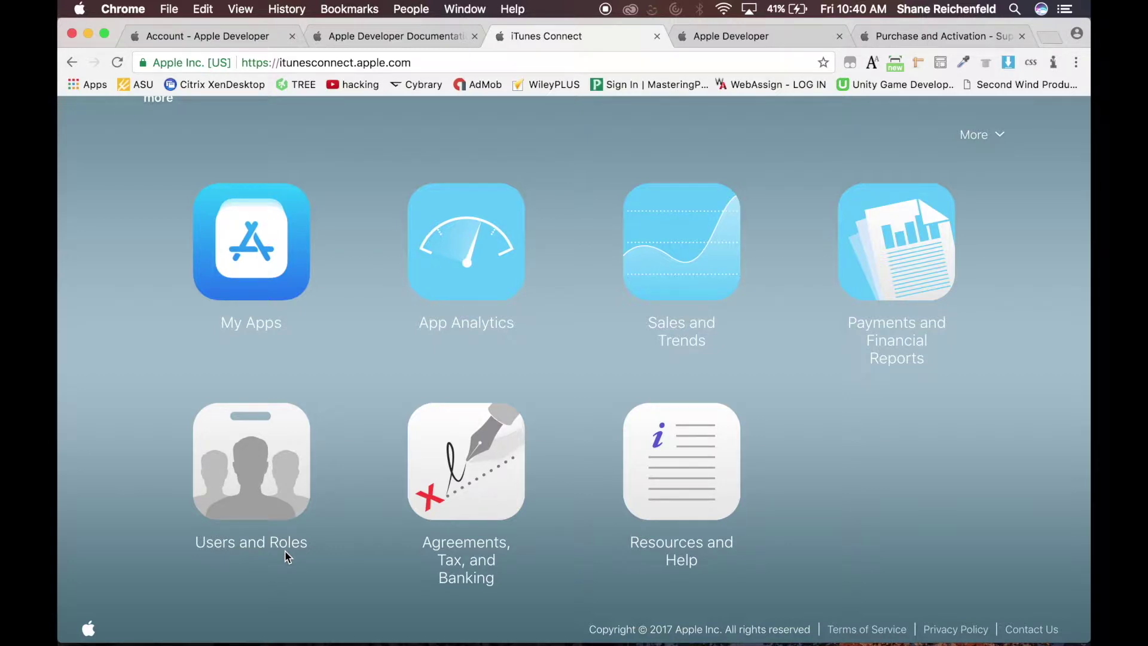
pyautogui.click(284, 259)
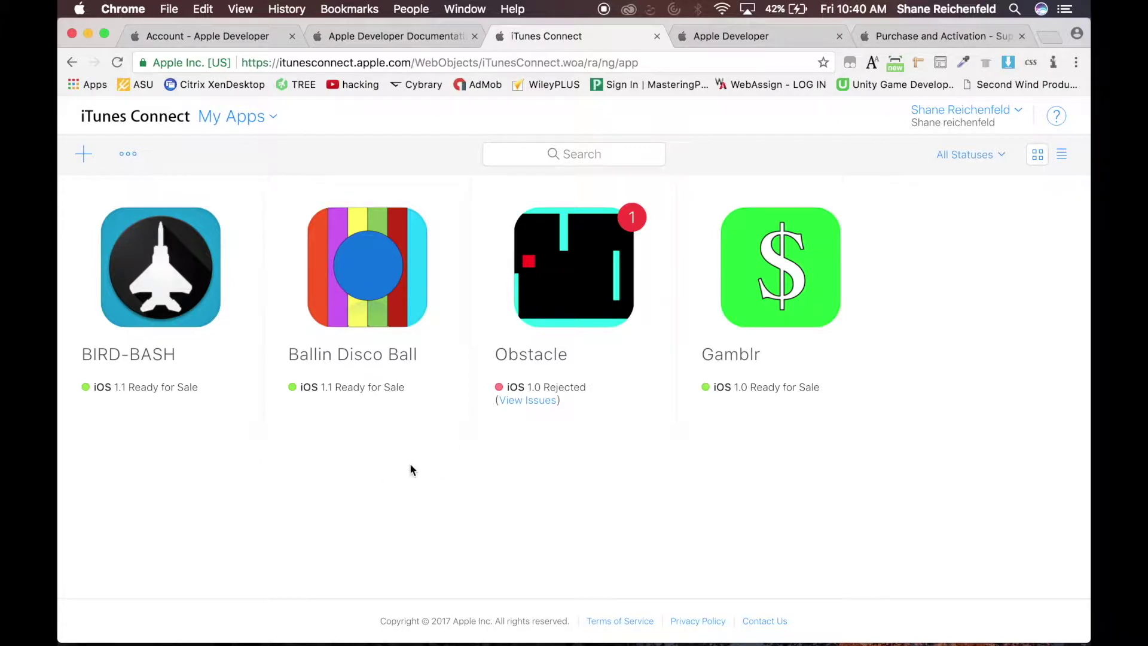
pyautogui.click(191, 37)
pyautogui.click(538, 36)
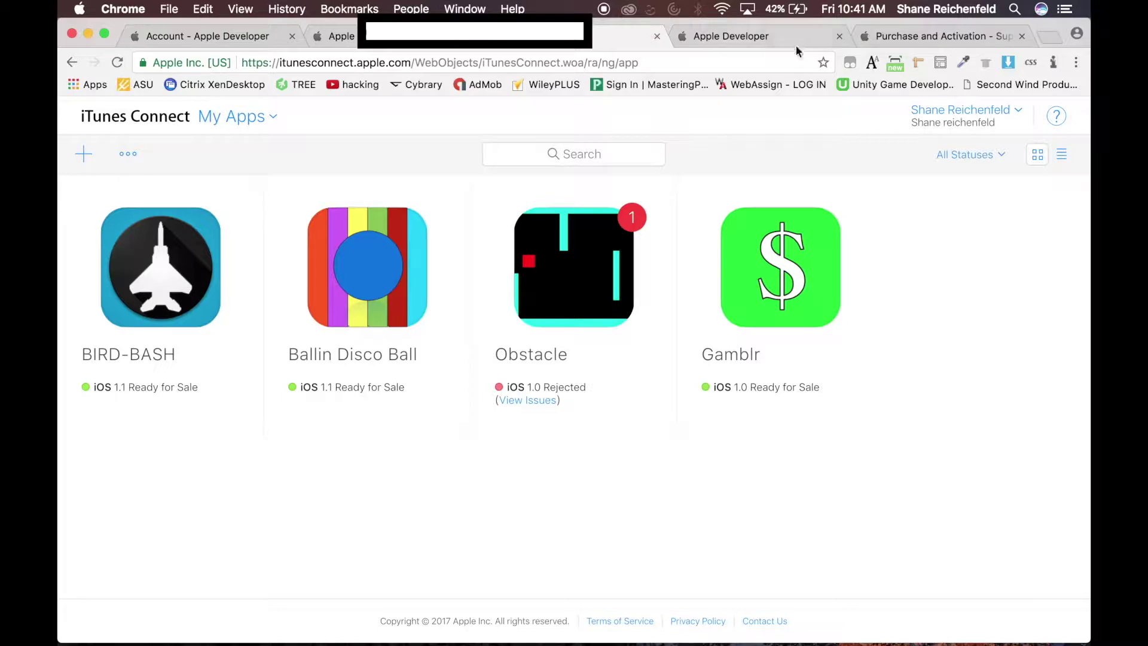
# Return to the Apple Developer Documentation, open the Swift Standard Library reference and read its Overview
pyautogui.click(400, 34)
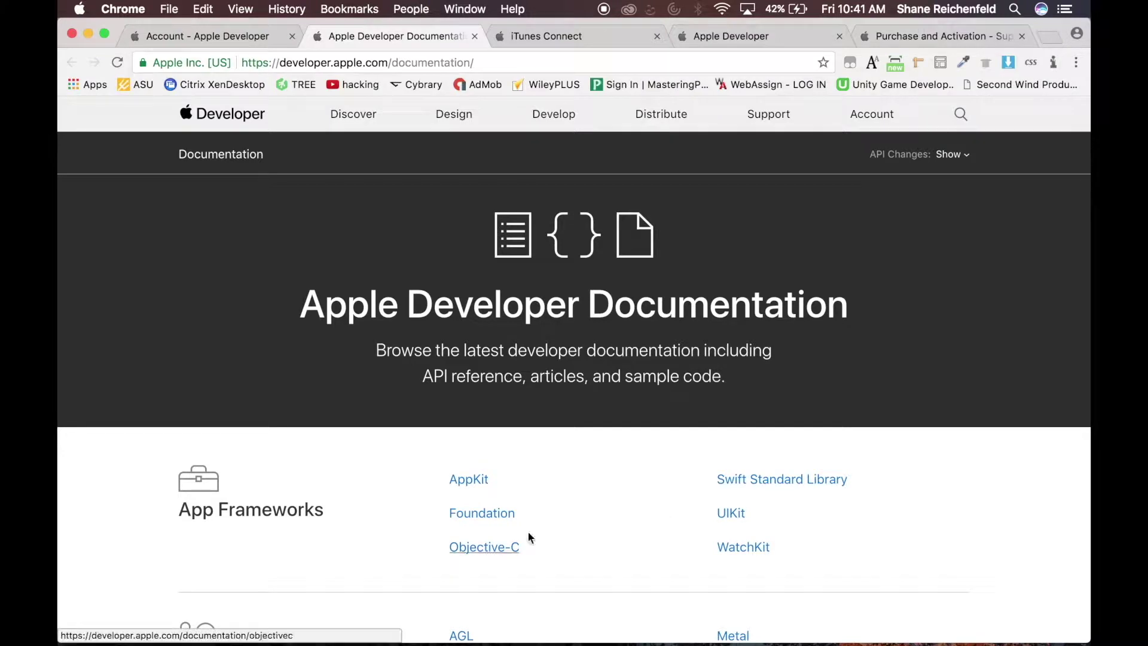
pyautogui.click(767, 485)
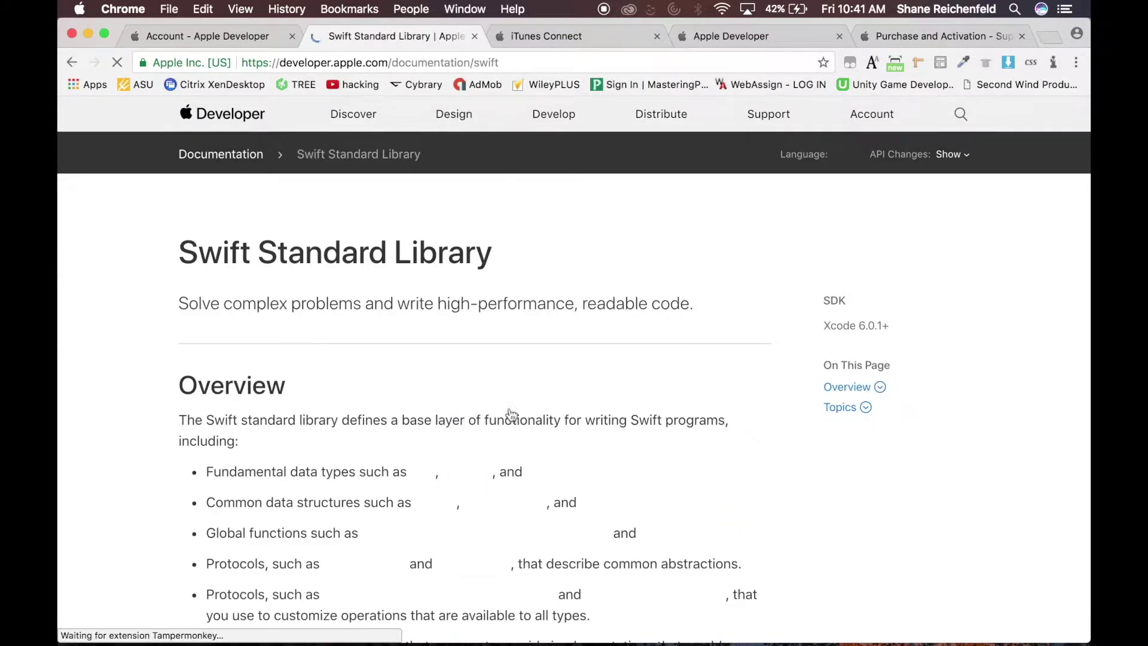
pyautogui.scroll(-5, 508, 413)
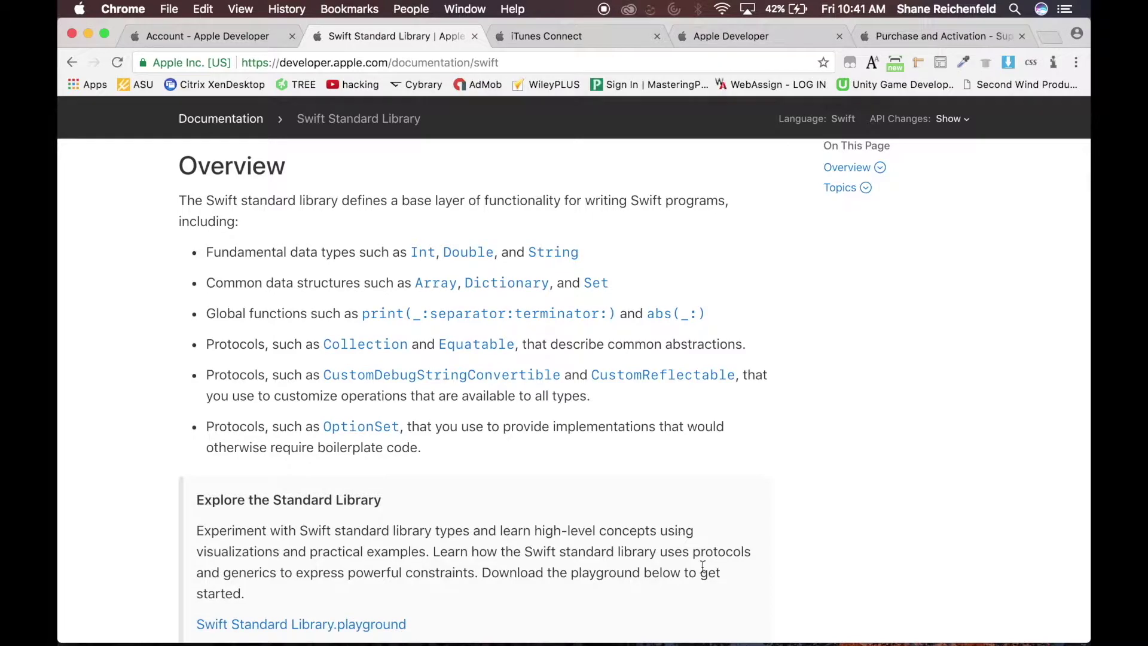
# Switch to the App Store, search for "xcode" and choose to get the free Xcode app
pyautogui.moveTo(787, 643)
pyautogui.click(821, 636)
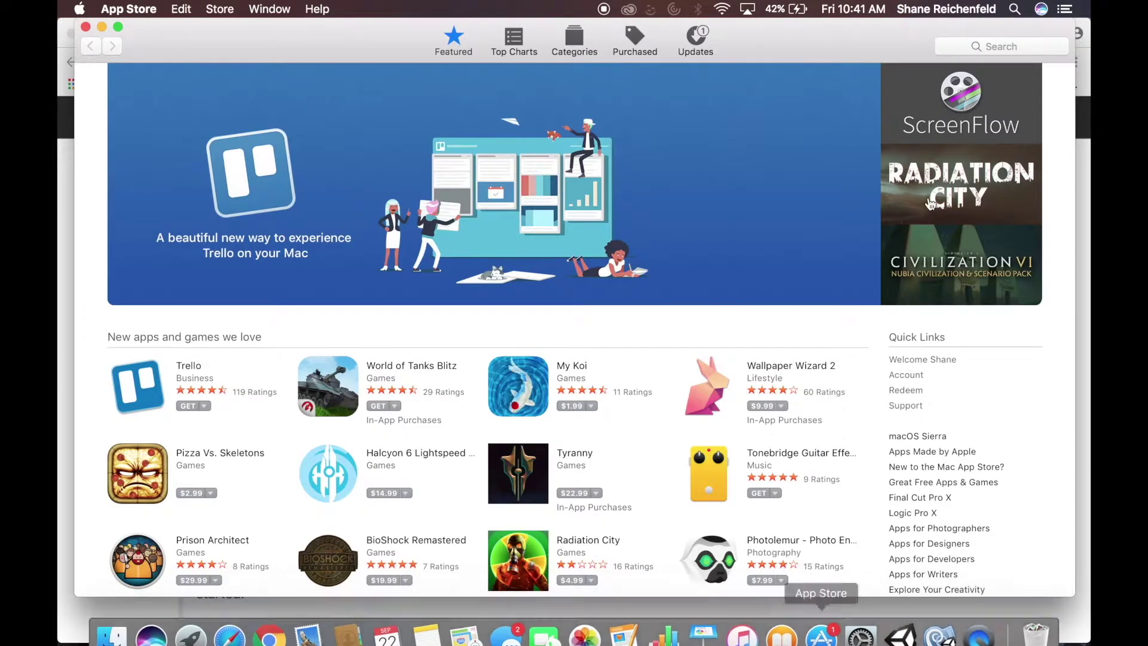
pyautogui.click(1014, 59)
pyautogui.write('xcode')
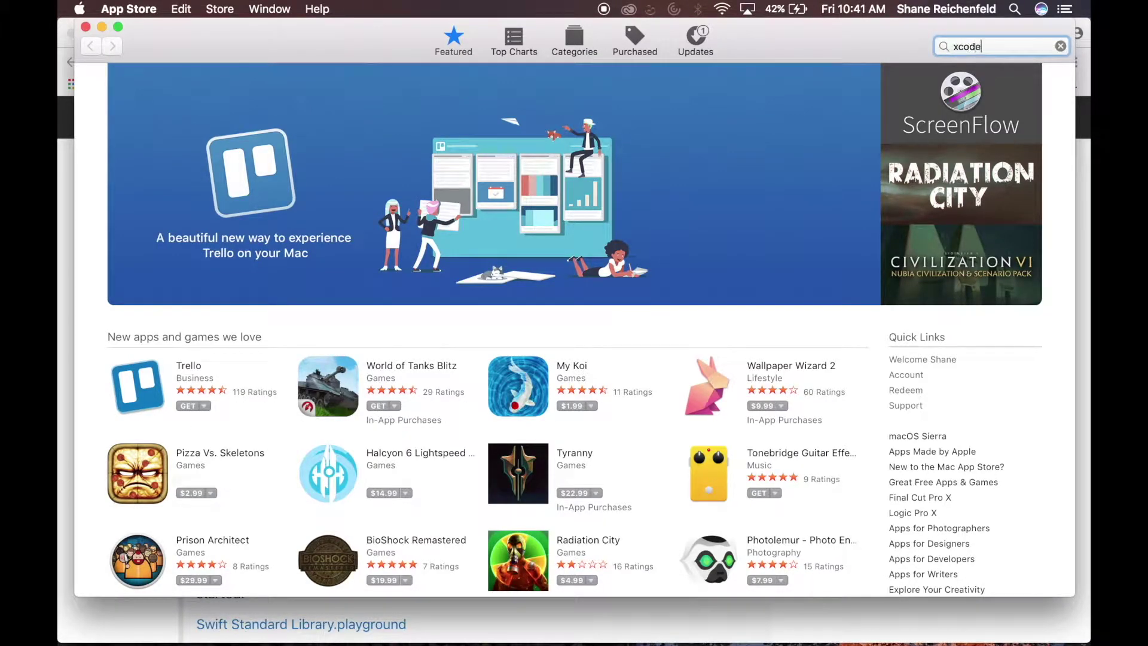
pyautogui.press('Return')
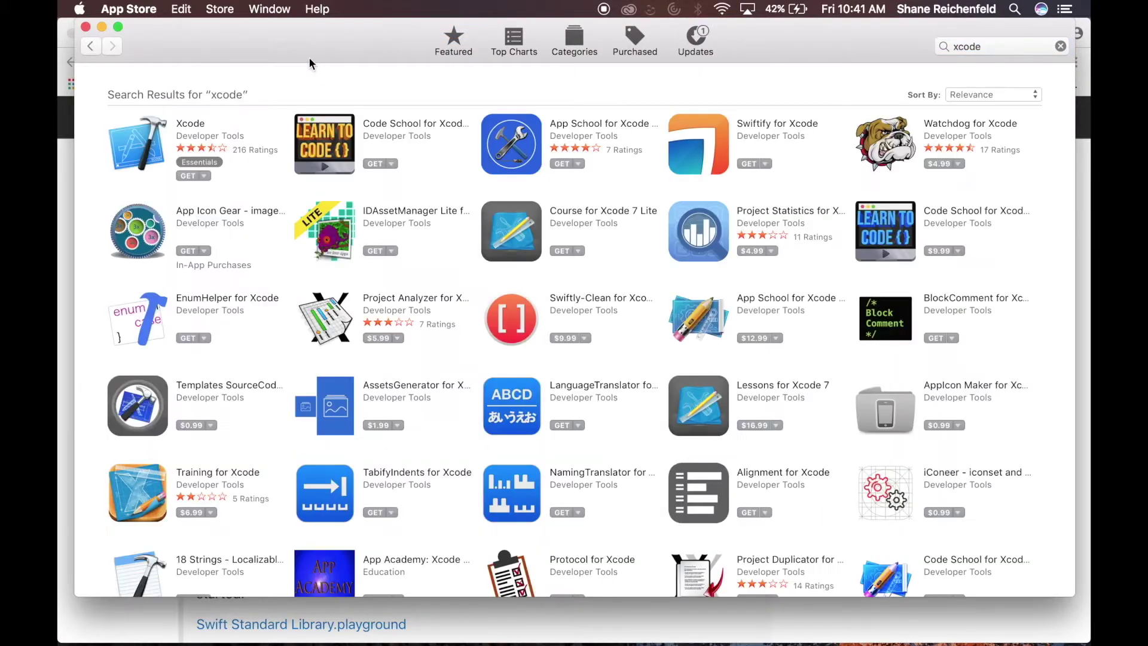
pyautogui.click(190, 176)
# Launch Xcode and start a new project from the iOS Single View Application template
pyautogui.moveTo(201, 643)
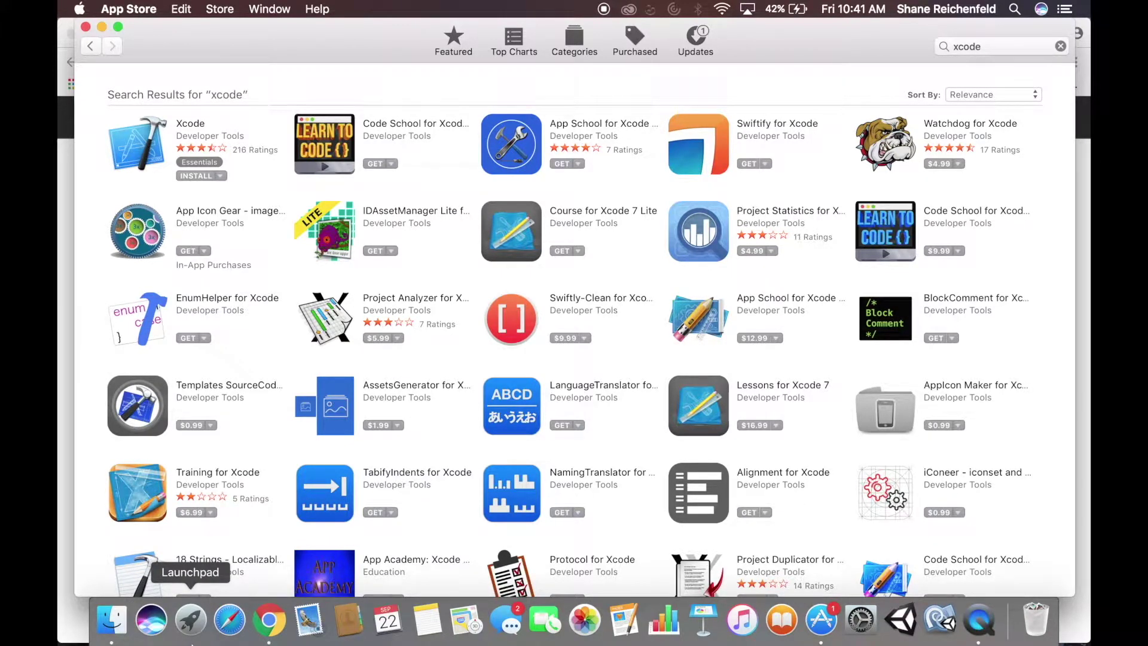
pyautogui.click(191, 627)
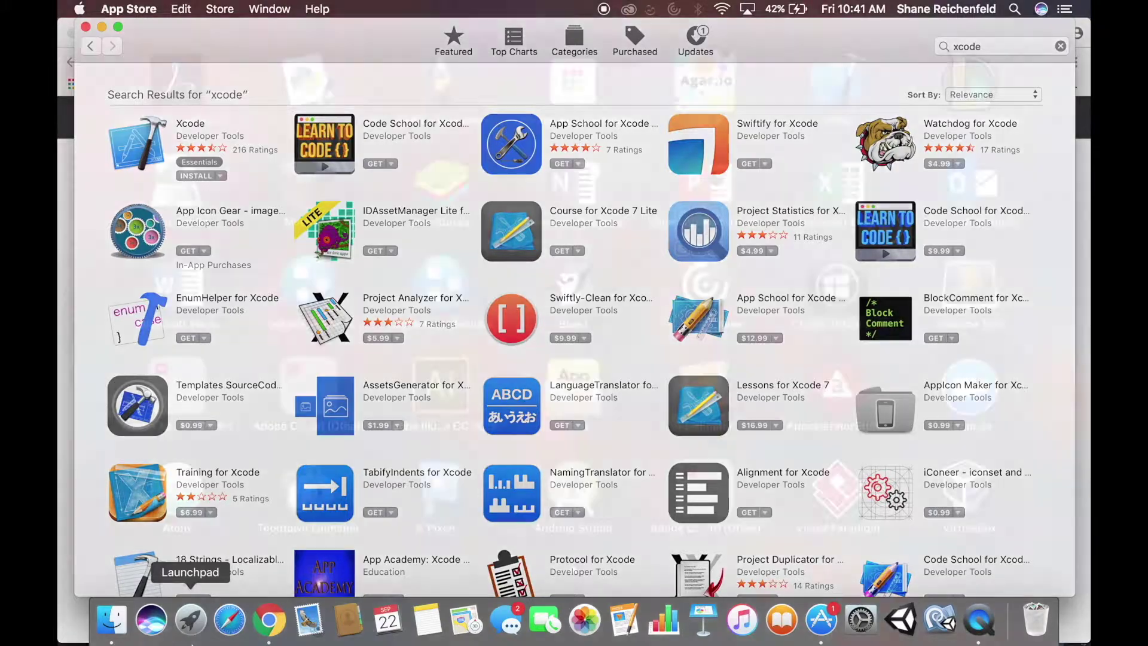
pyautogui.click(838, 84)
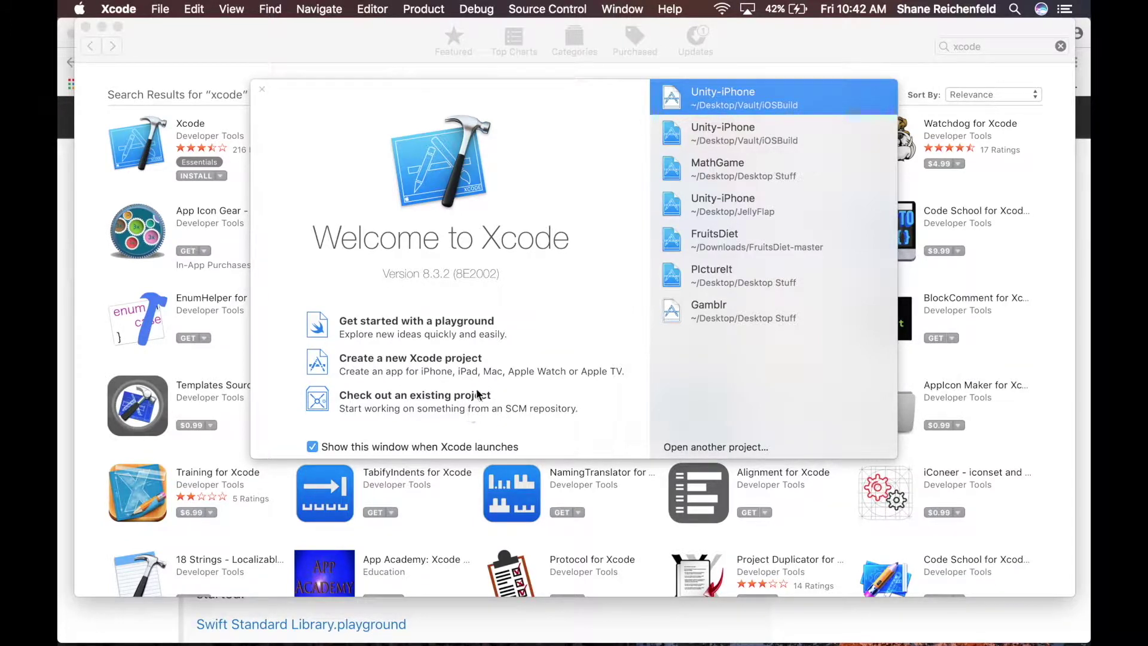
pyautogui.click(385, 363)
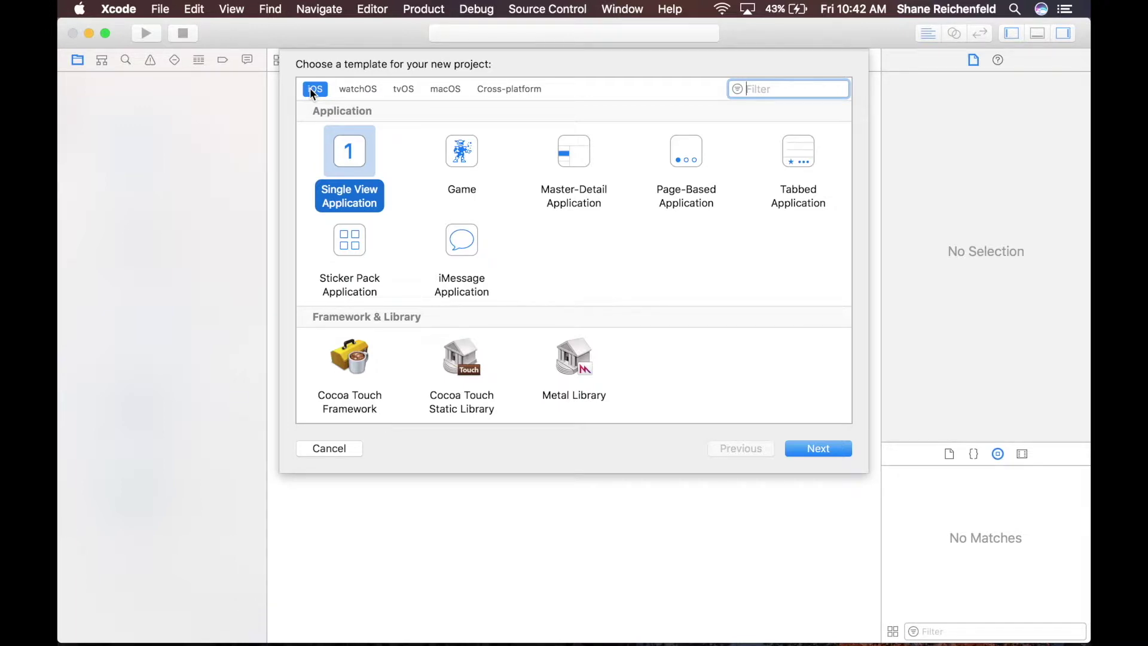
pyautogui.click(344, 159)
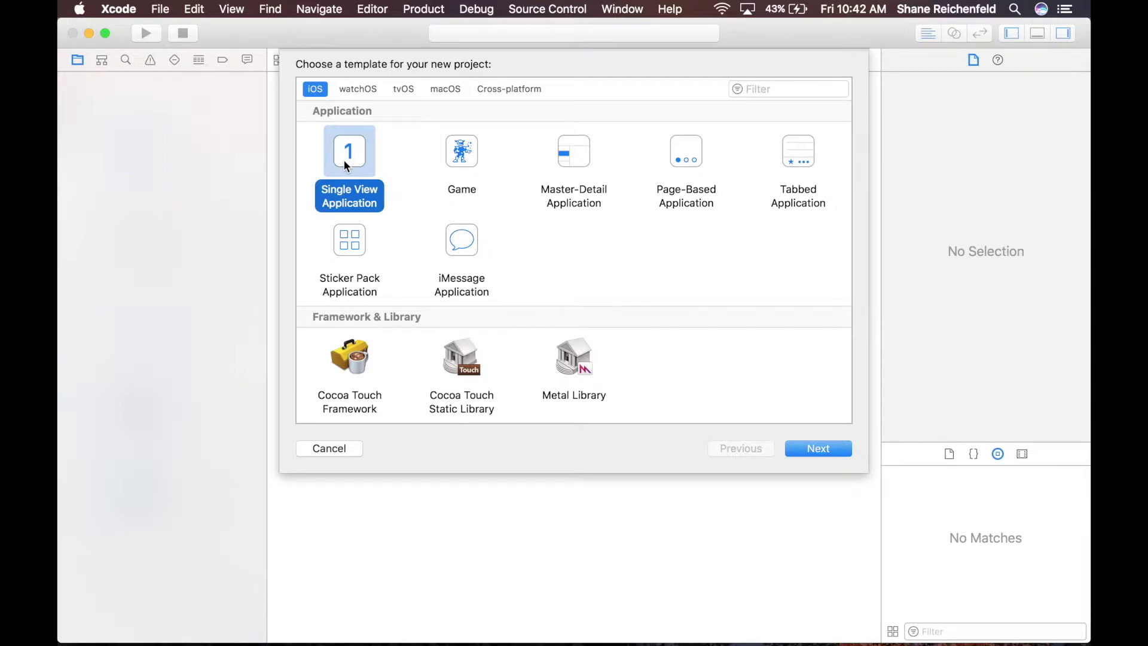
pyautogui.click(814, 450)
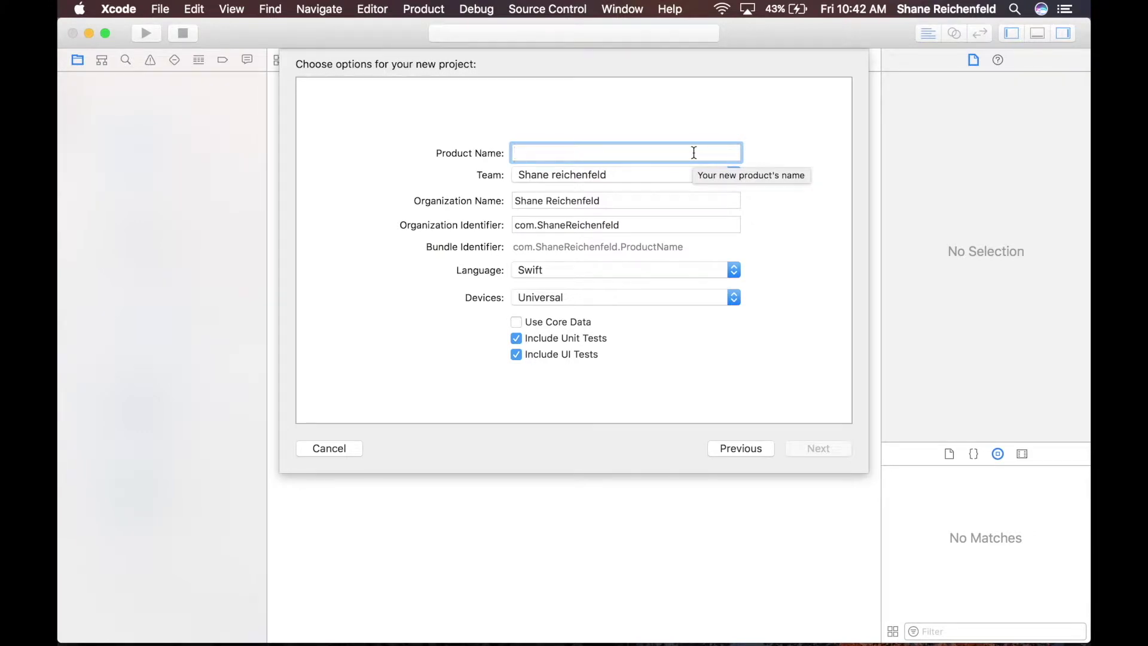
# Name the product "App Example" and check the team, organization name and organization identifier fields
pyautogui.write('App ')
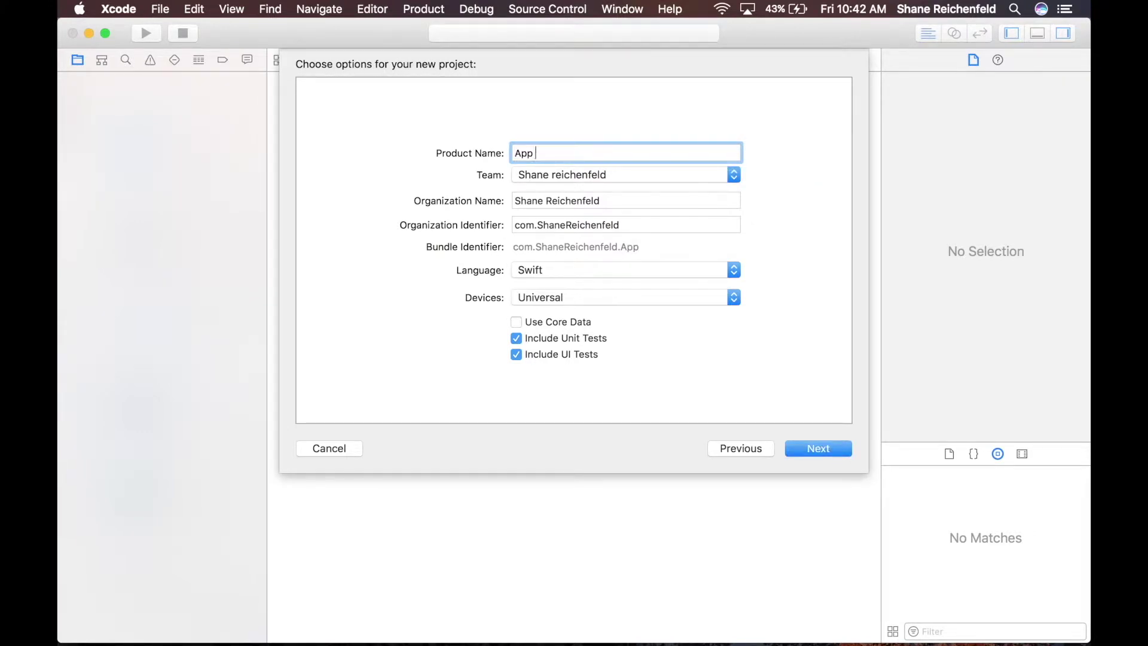
pyautogui.write('Example')
pyautogui.click(553, 177)
pyautogui.click(554, 177)
pyautogui.click(618, 198)
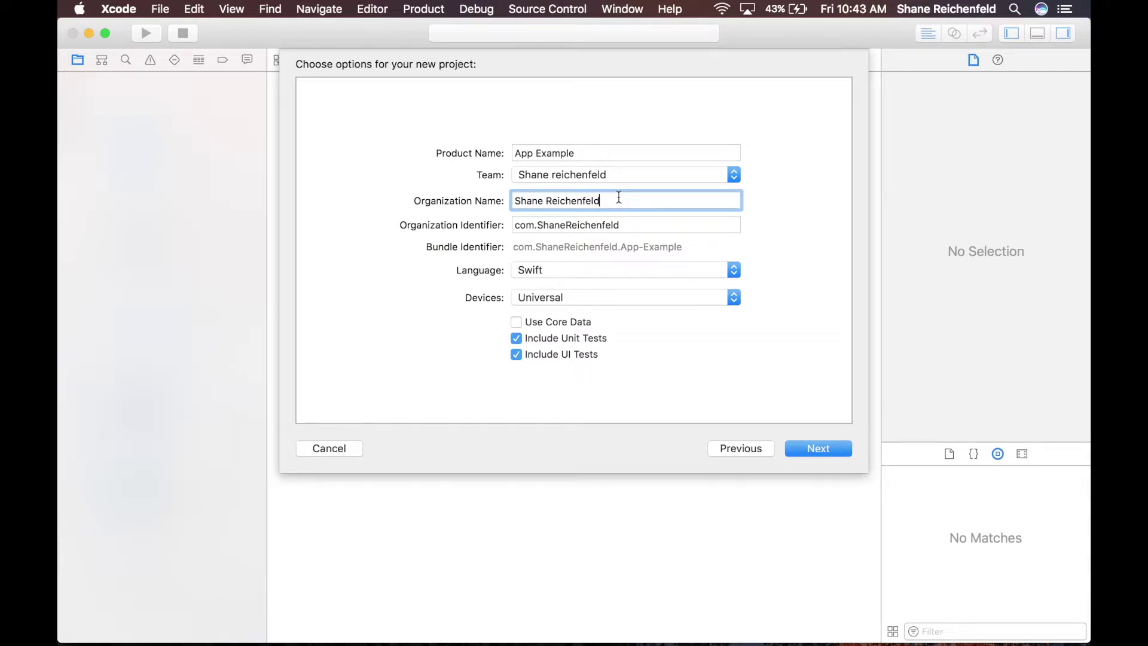
pyautogui.moveTo(619, 197); pyautogui.dragTo(386, 197)
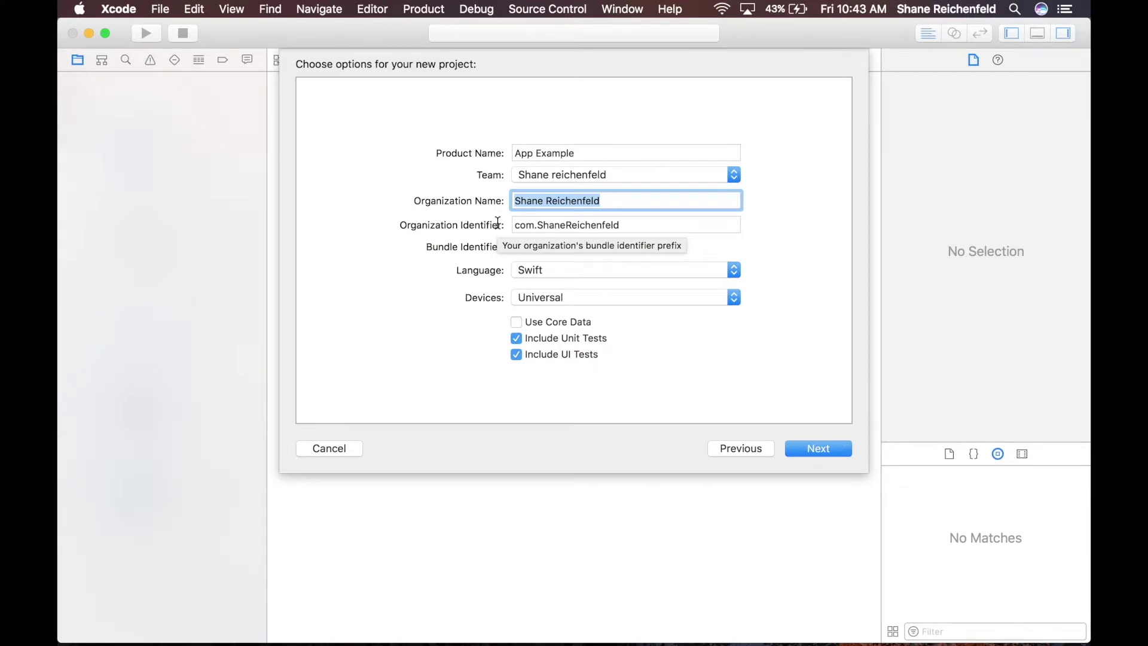
pyautogui.moveTo(635, 225); pyautogui.dragTo(539, 230)
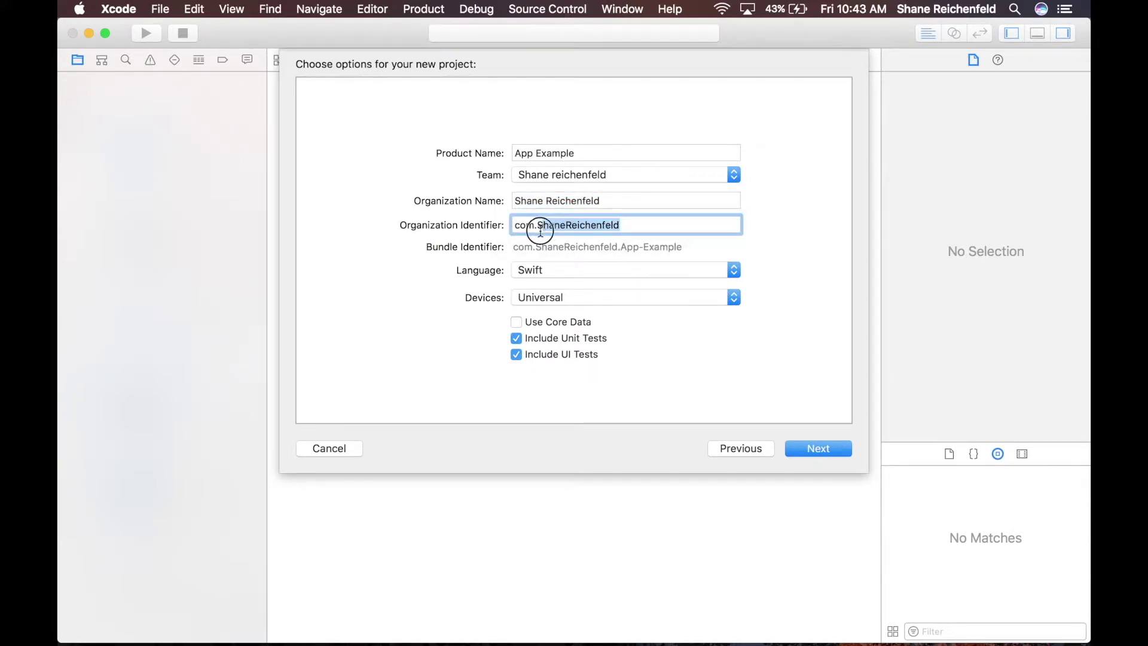
# Create the project on the Desktop with Swift as the language, Universal devices and a Git repository on My Mac
pyautogui.click(613, 271)
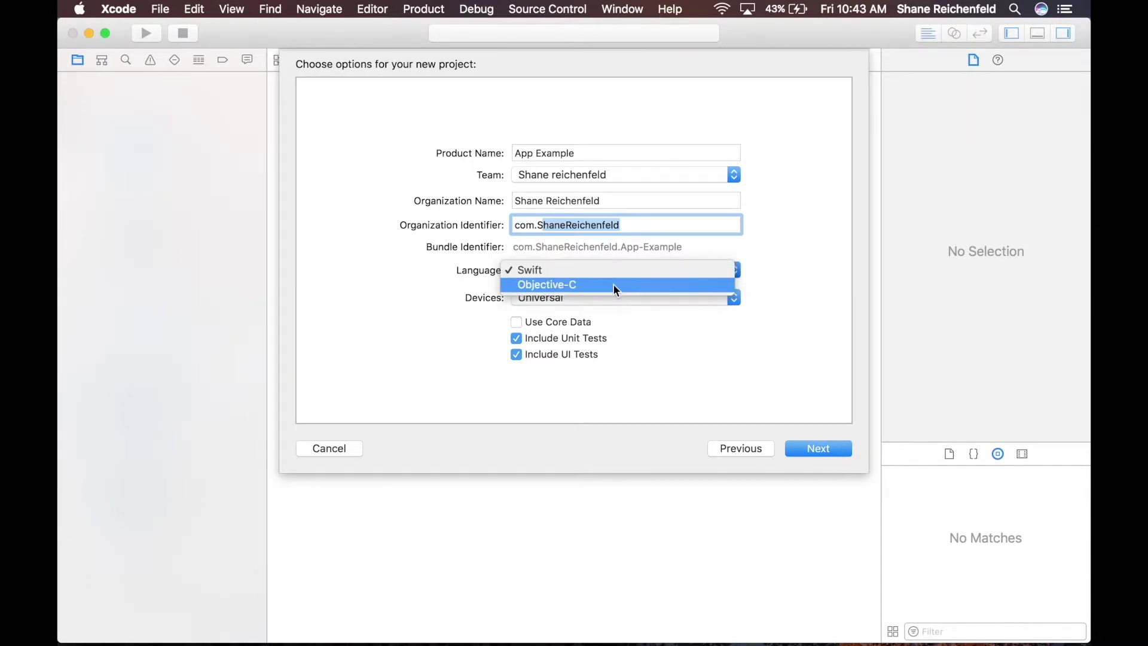
pyautogui.click(617, 275)
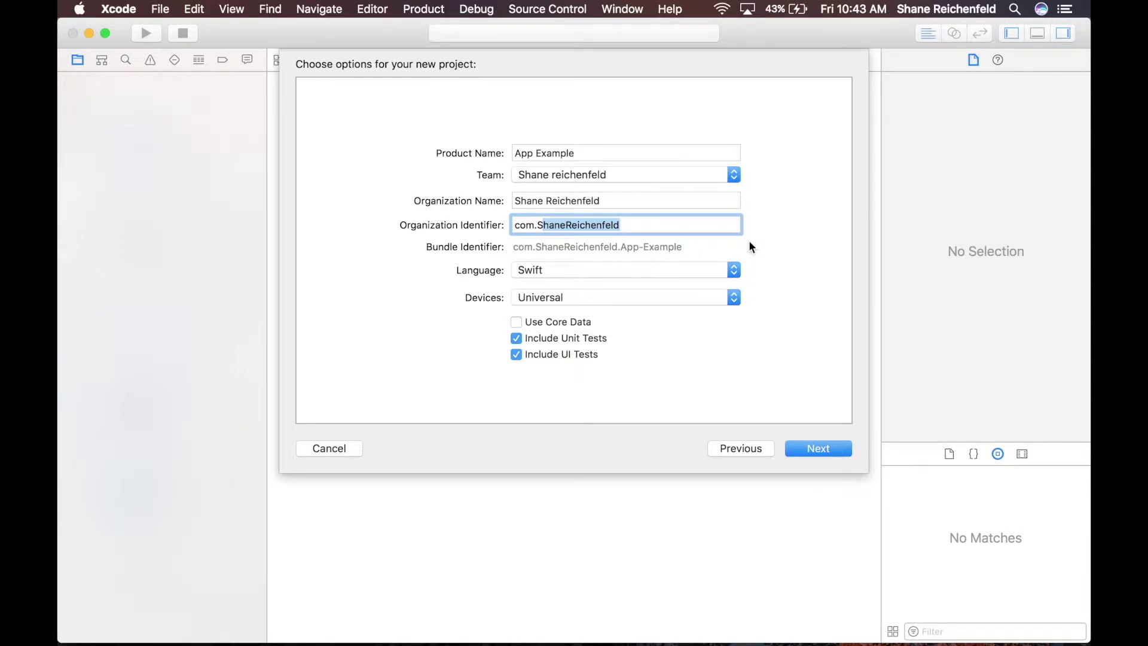
pyautogui.click(722, 297)
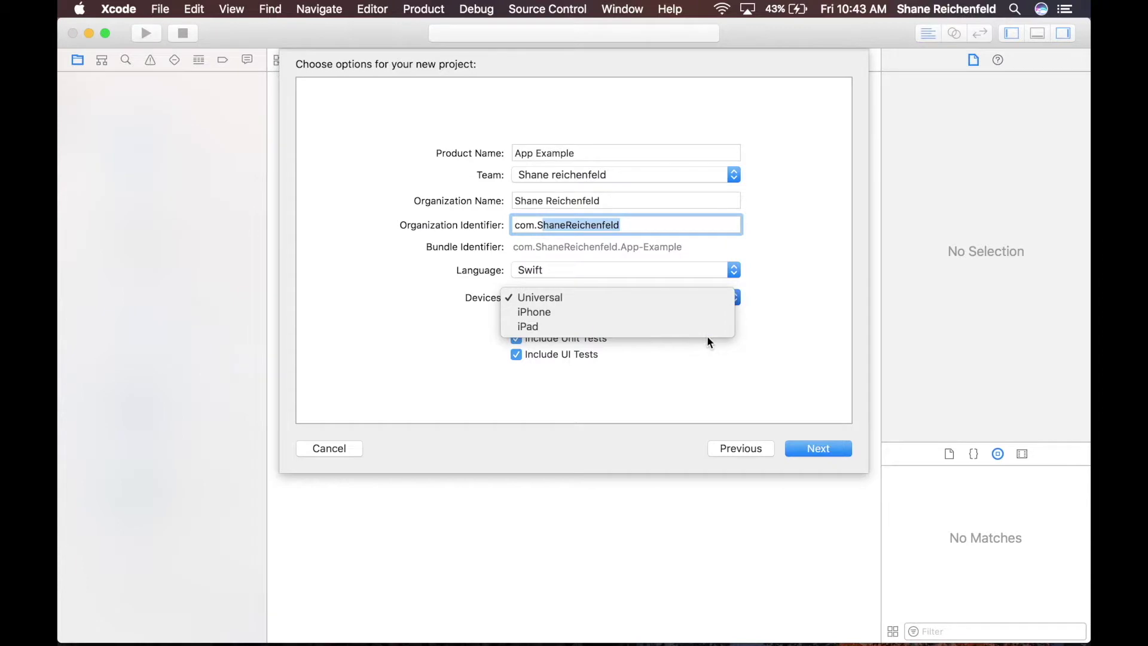
pyautogui.click(708, 303)
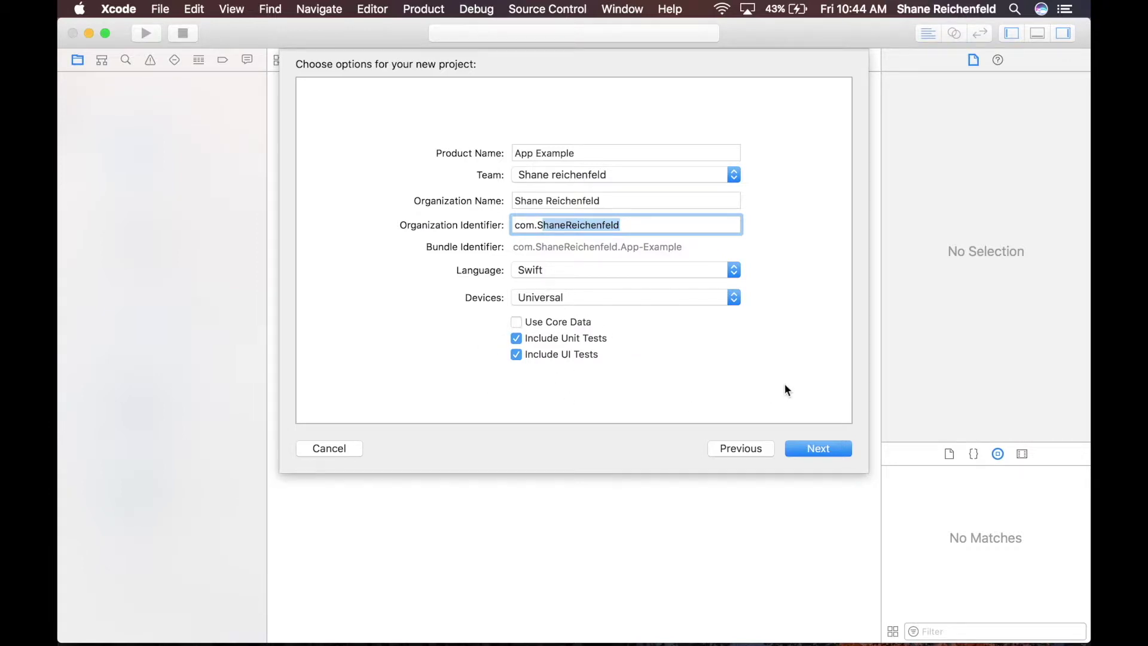
pyautogui.click(841, 443)
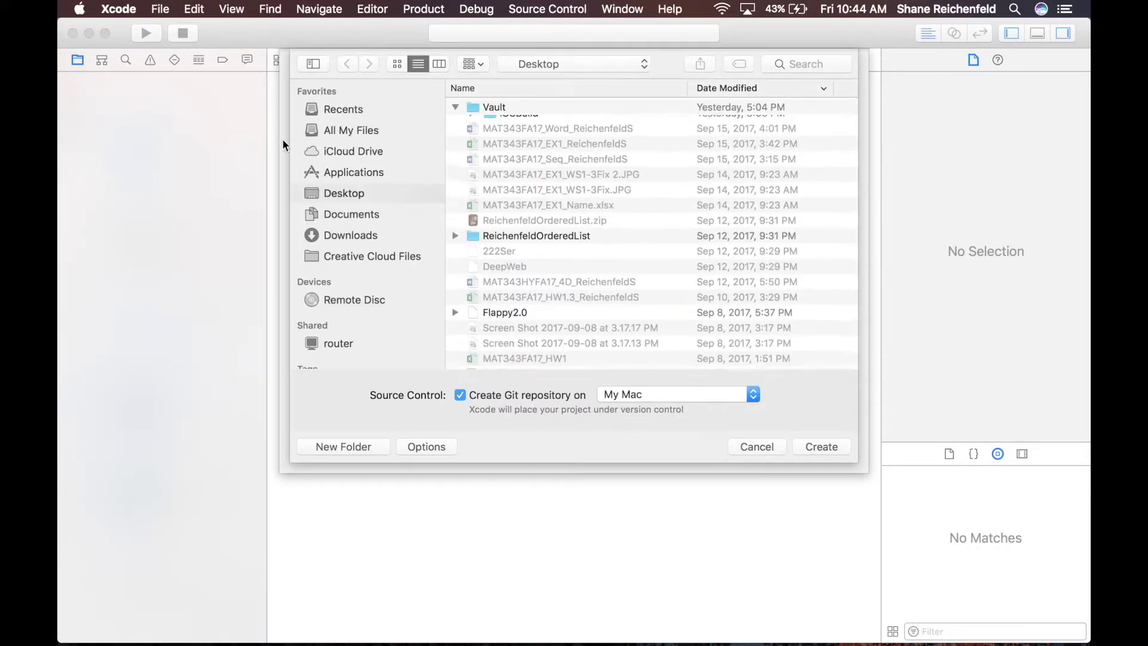
pyautogui.click(821, 447)
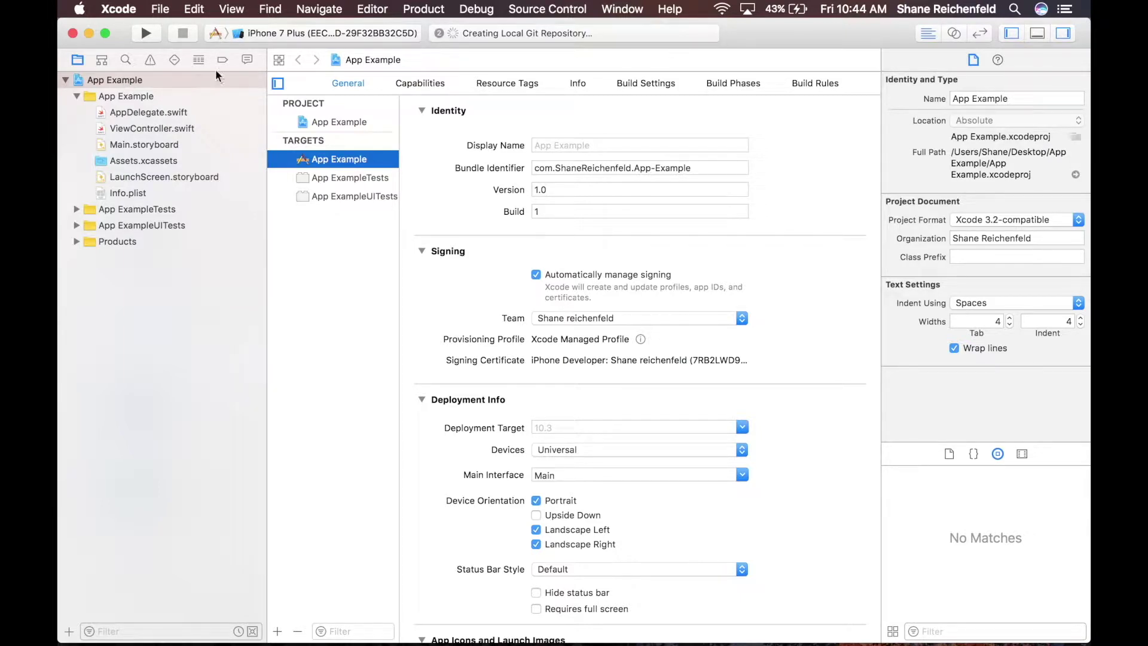
# Examine the App Example target's General settings, from identity, version and signing to deployment info and app icons
pyautogui.click(110, 80)
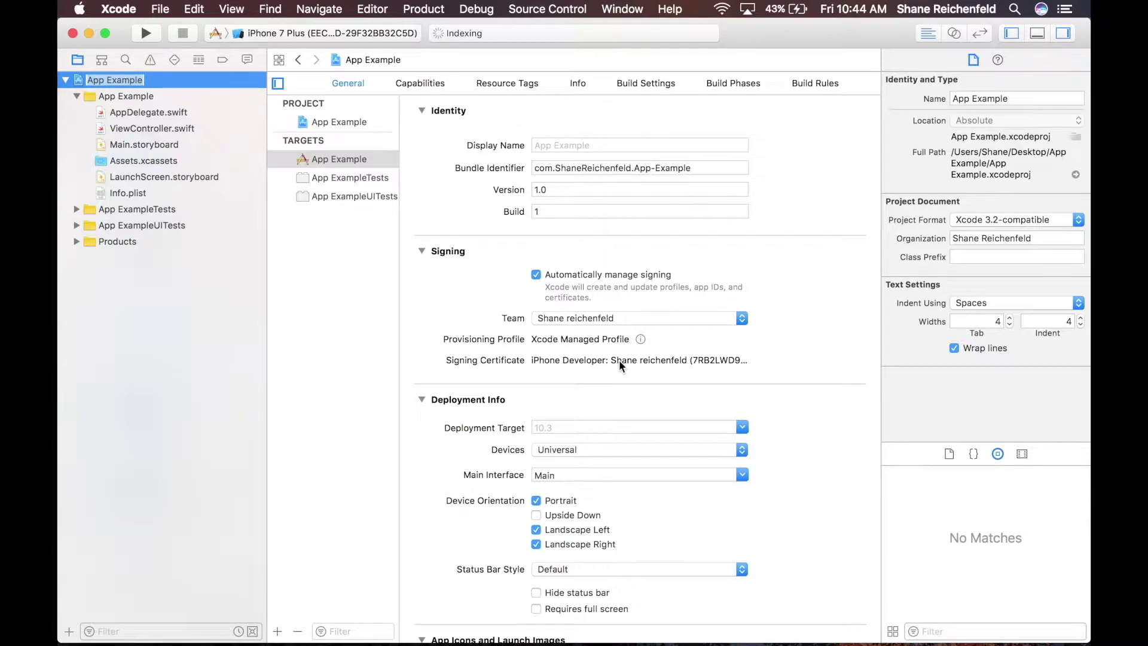
pyautogui.scroll(-8, 619, 360)
pyautogui.scroll(7, 619, 359)
pyautogui.scroll(1, 619, 360)
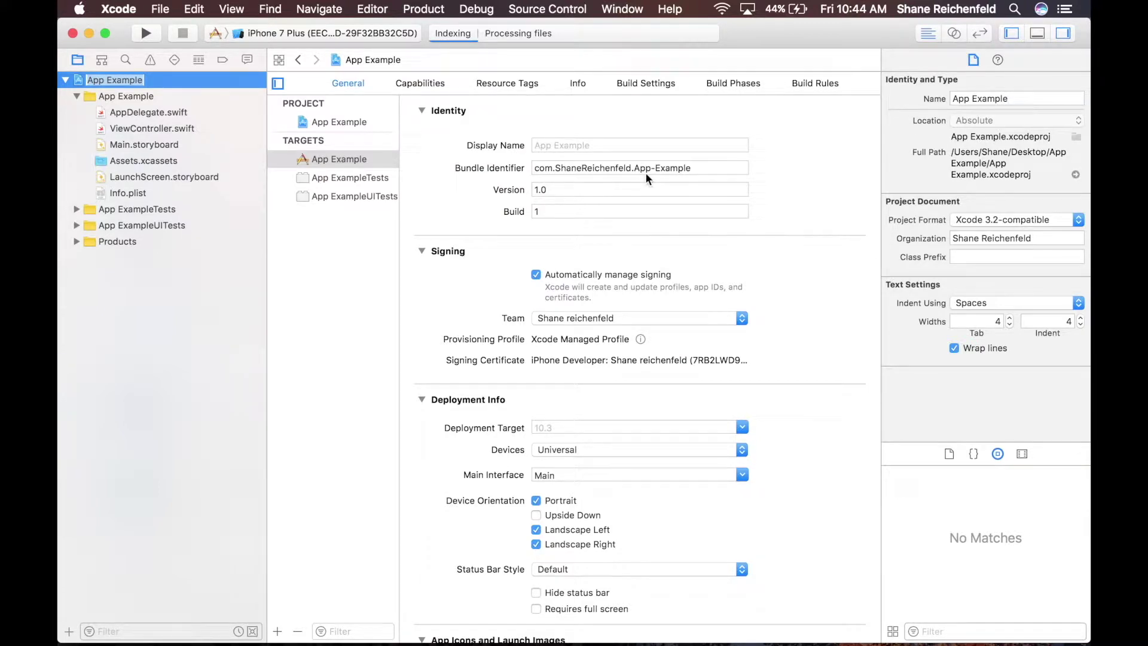
pyautogui.click(585, 191)
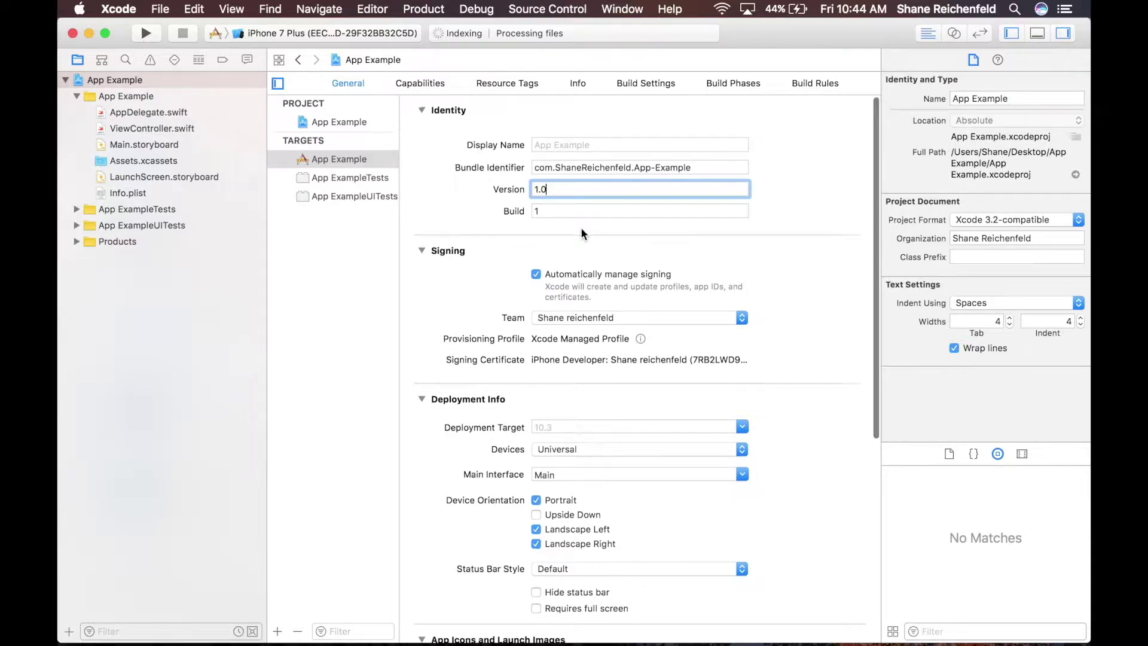
pyautogui.scroll(-2, 581, 229)
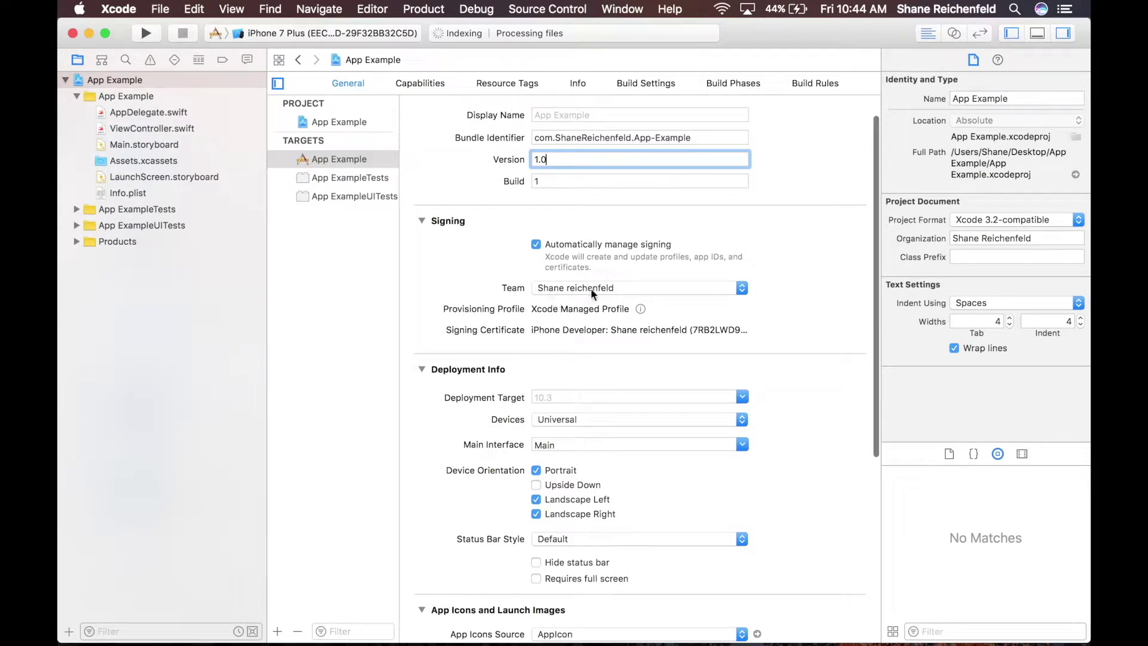
pyautogui.scroll(-5, 663, 289)
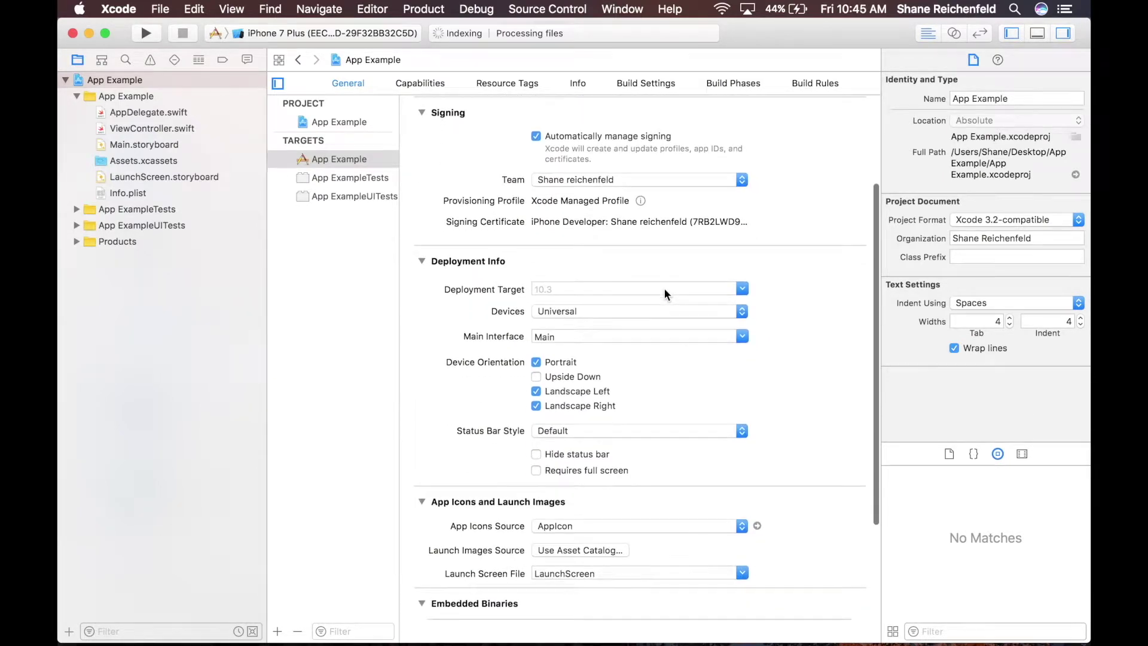
pyautogui.scroll(-3, 664, 289)
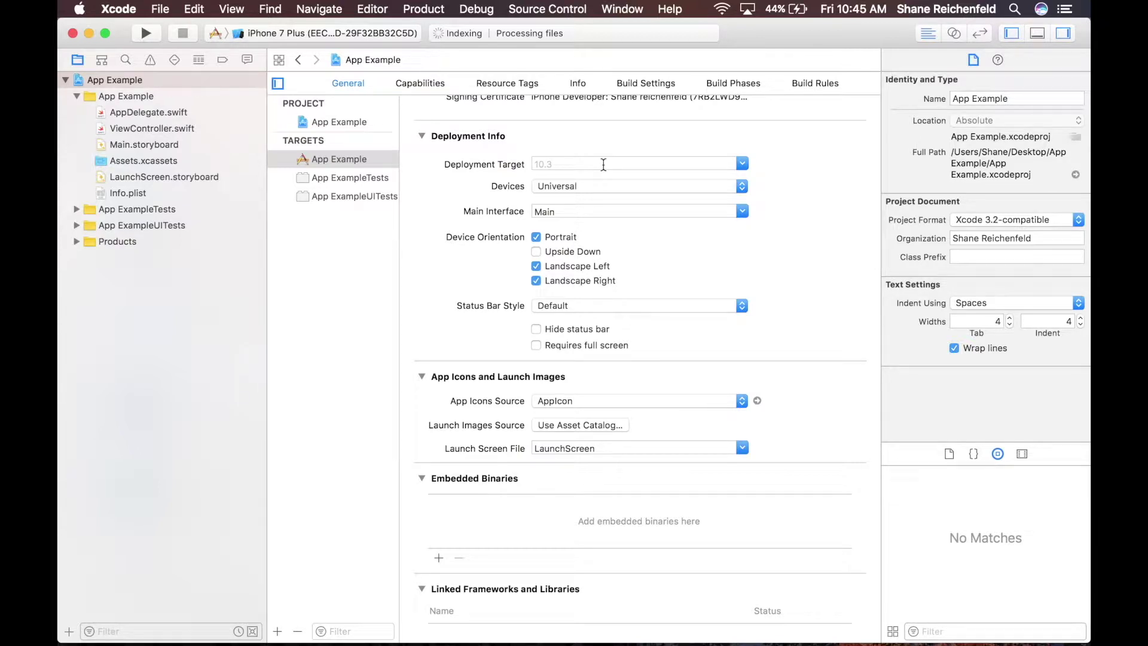
# Keep the devices set to Universal and restrict the device orientation to Portrait only
pyautogui.click(622, 185)
pyautogui.click(622, 185)
pyautogui.click(537, 252)
pyautogui.click(536, 266)
pyautogui.click(536, 280)
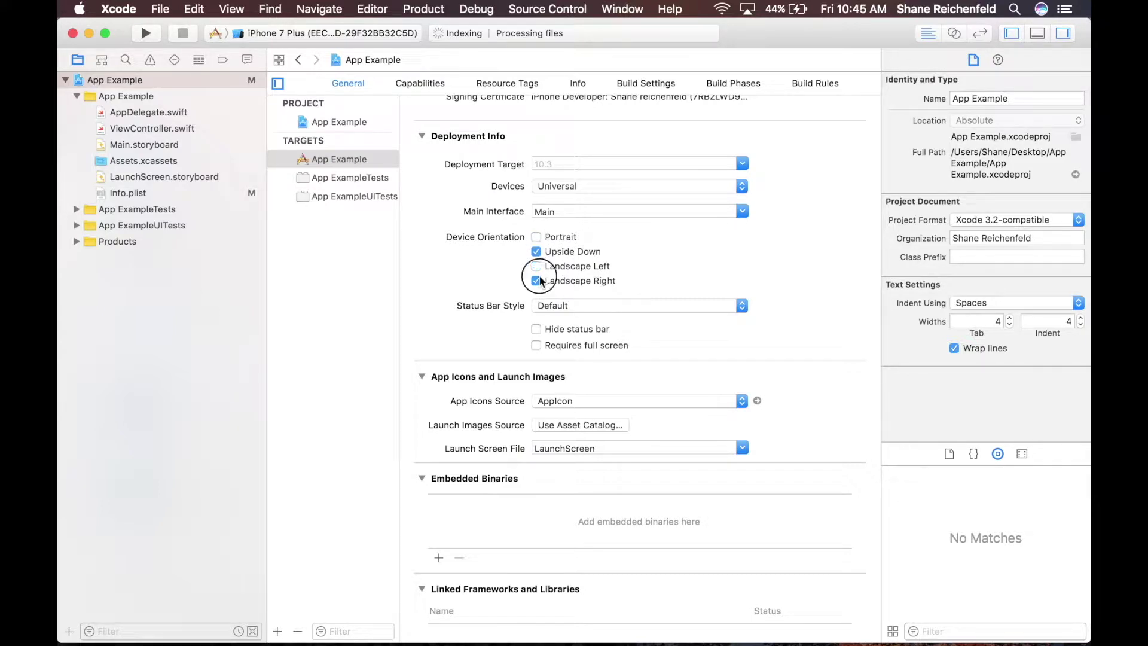
pyautogui.click(535, 237)
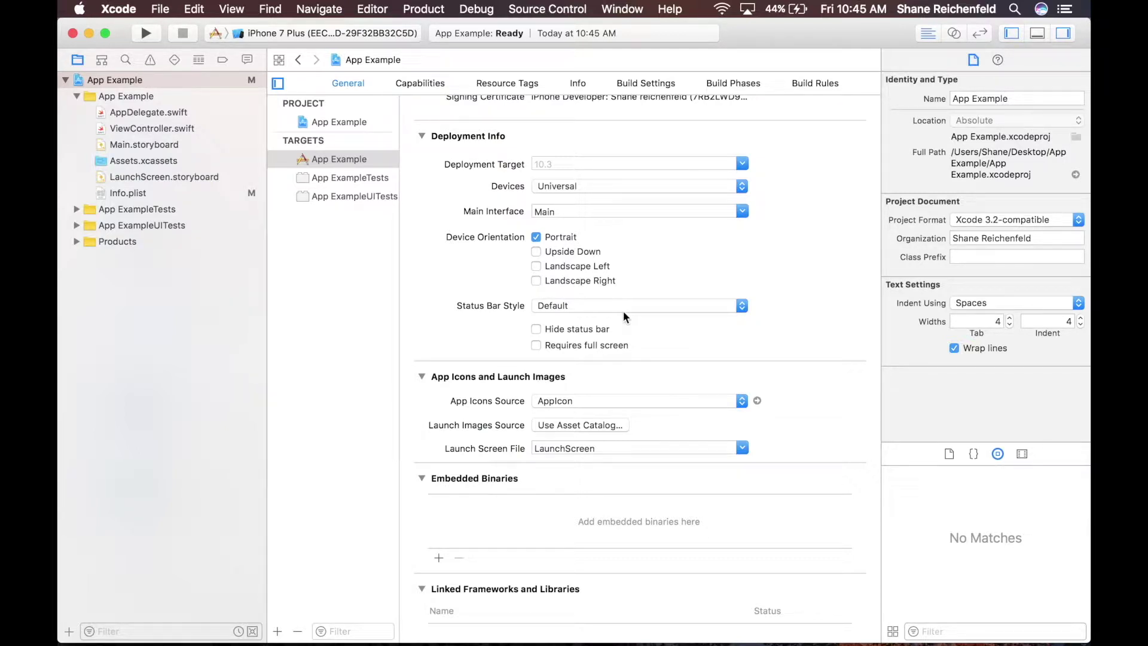
# Open the AppIcon set in Assets.xcassets and look over its iPhone, iPad and iPad Pro icon slots
pyautogui.scroll(-2, 492, 401)
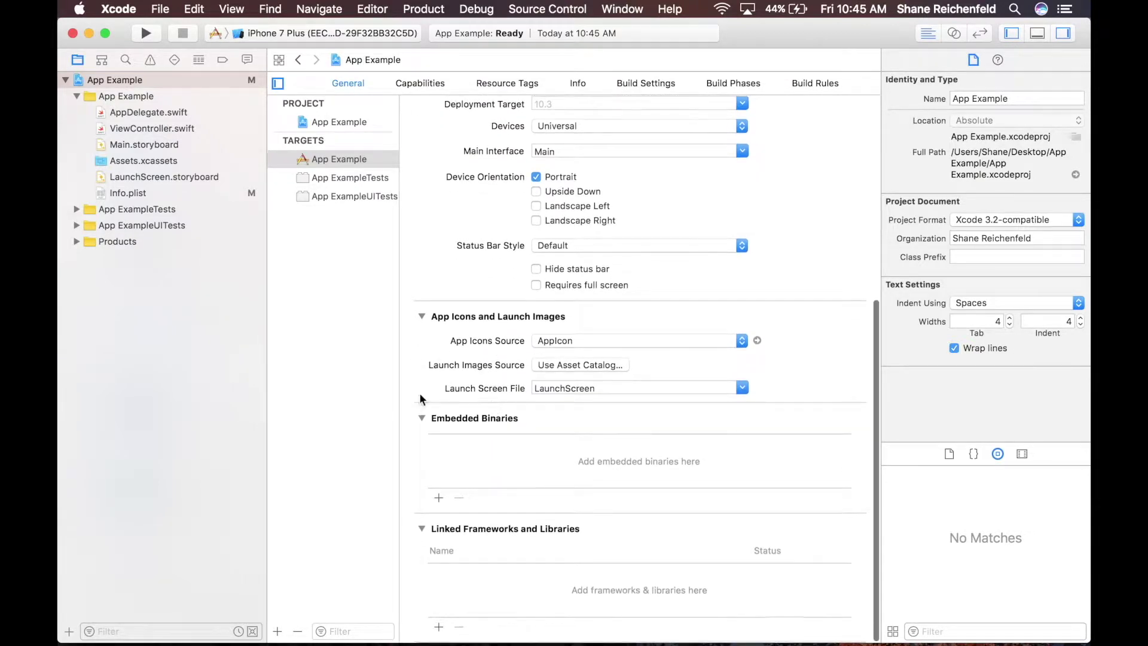
pyautogui.click(137, 159)
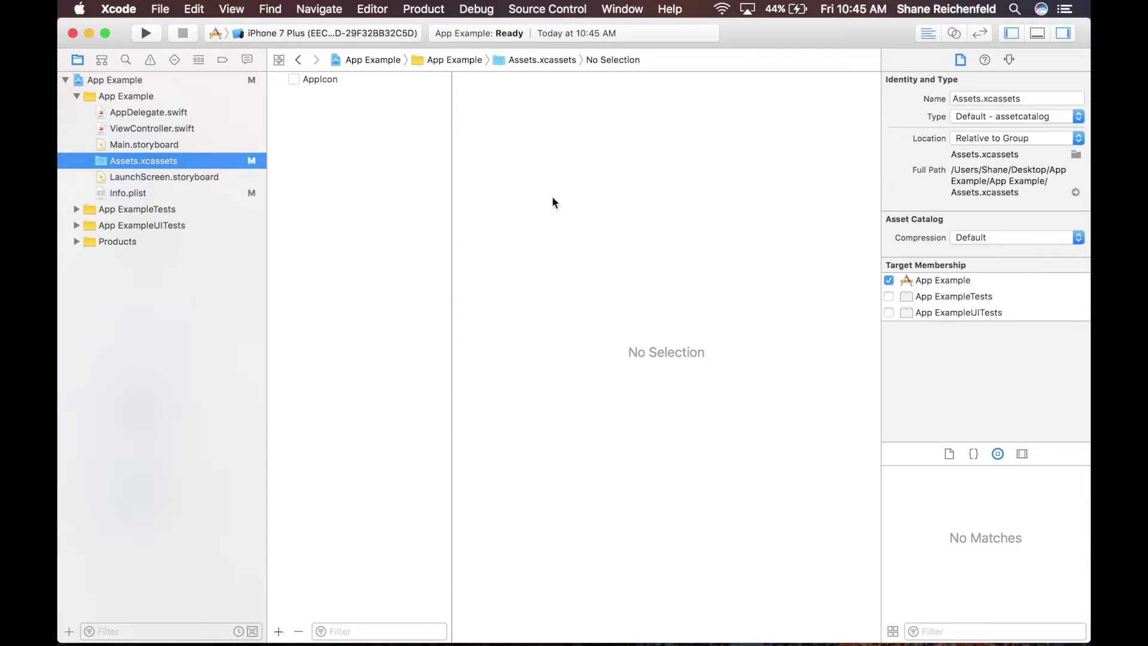
pyautogui.click(345, 80)
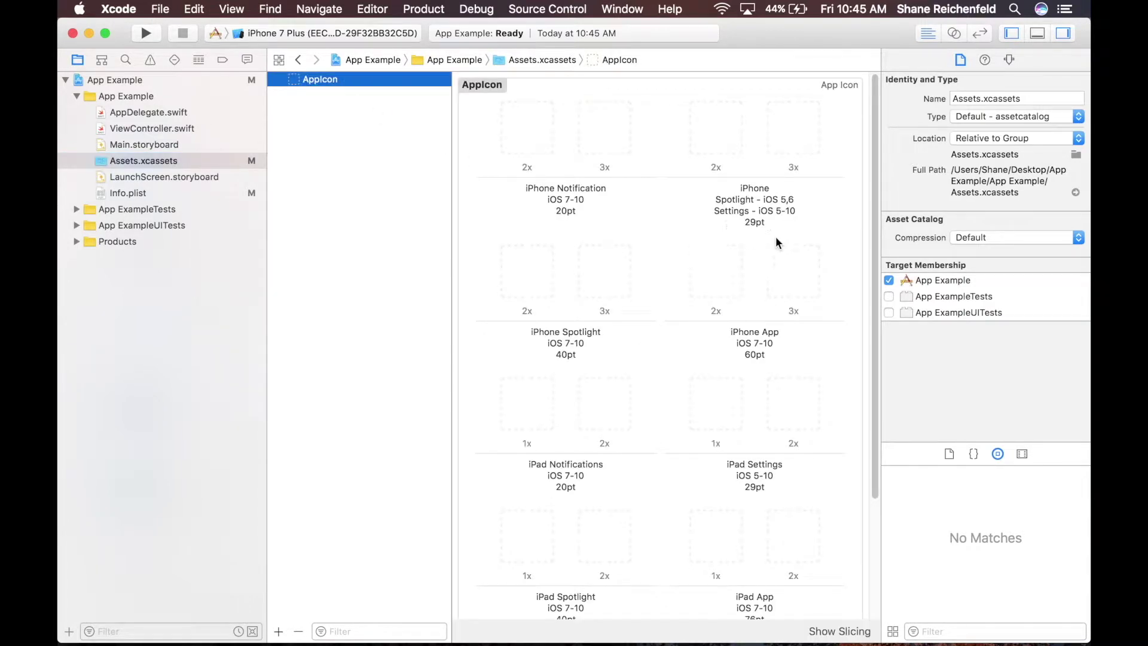
pyautogui.scroll(-4, 775, 239)
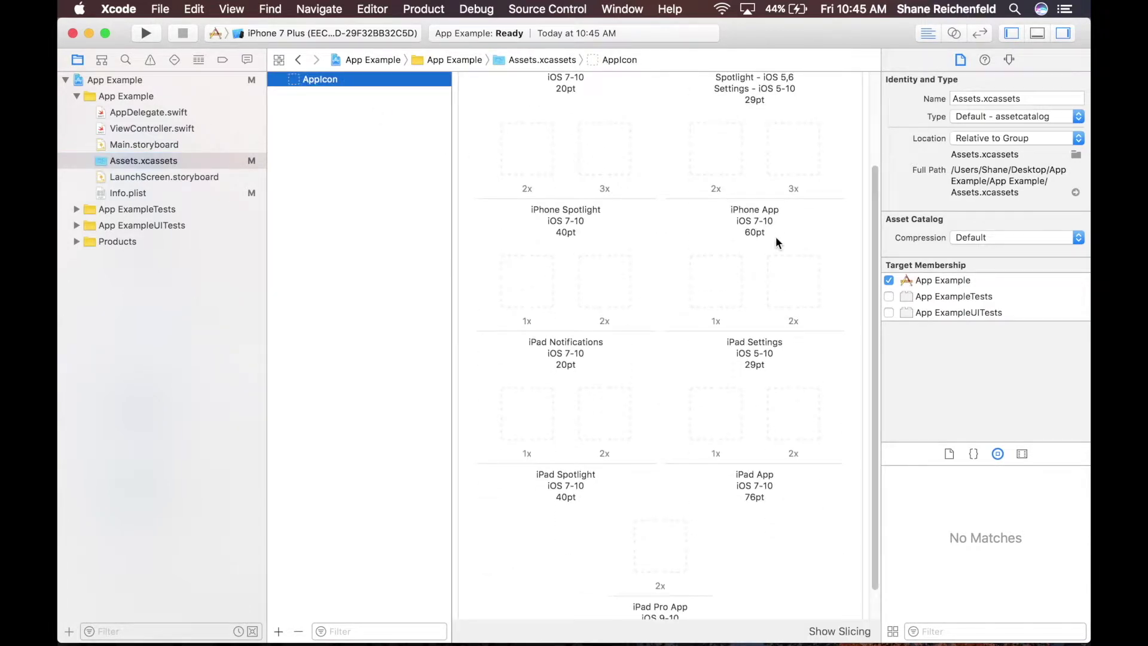
pyautogui.scroll(-2, 776, 241)
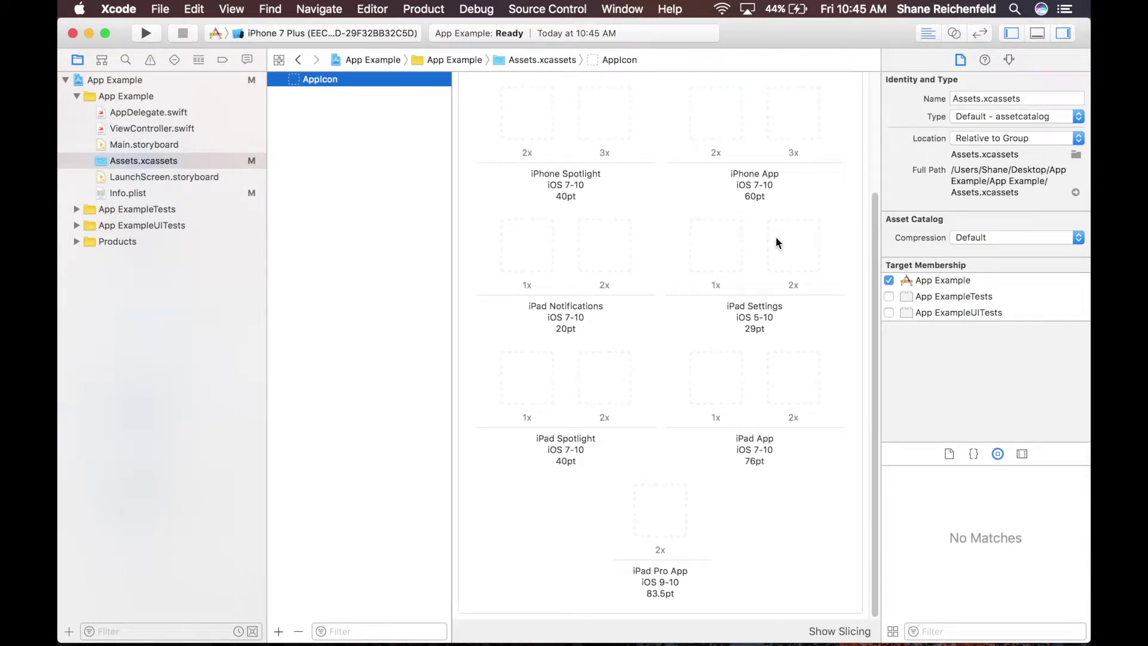
# Open Main.storyboard and add a Button from the object library to the upper middle of the View Controller
pyautogui.scroll(5, 776, 241)
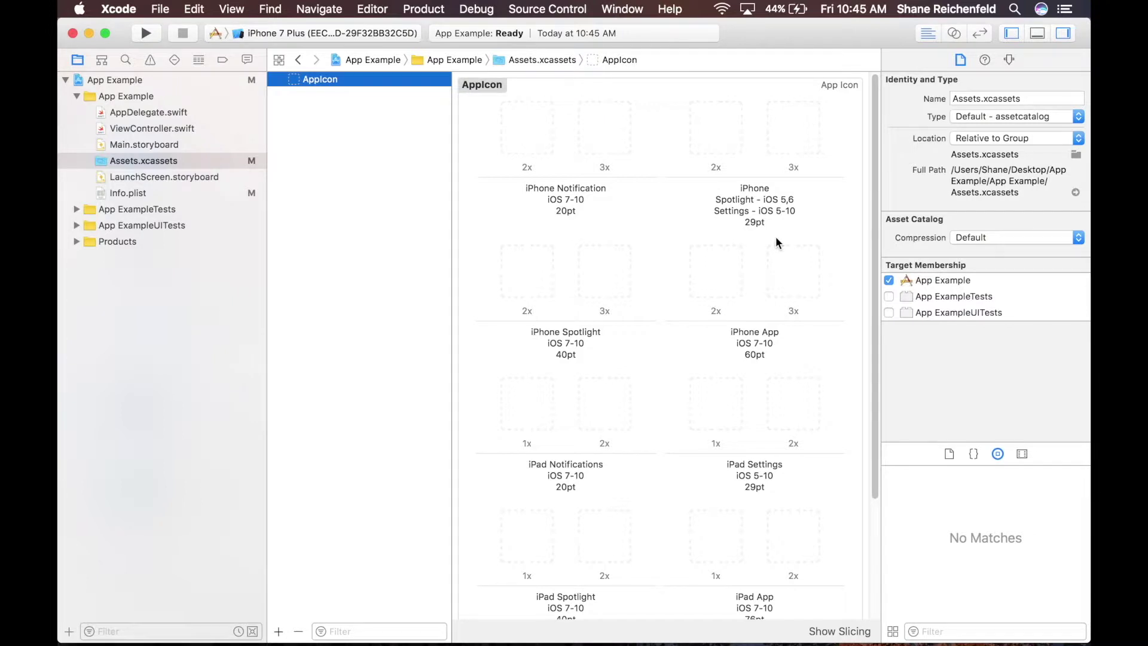
pyautogui.click(158, 146)
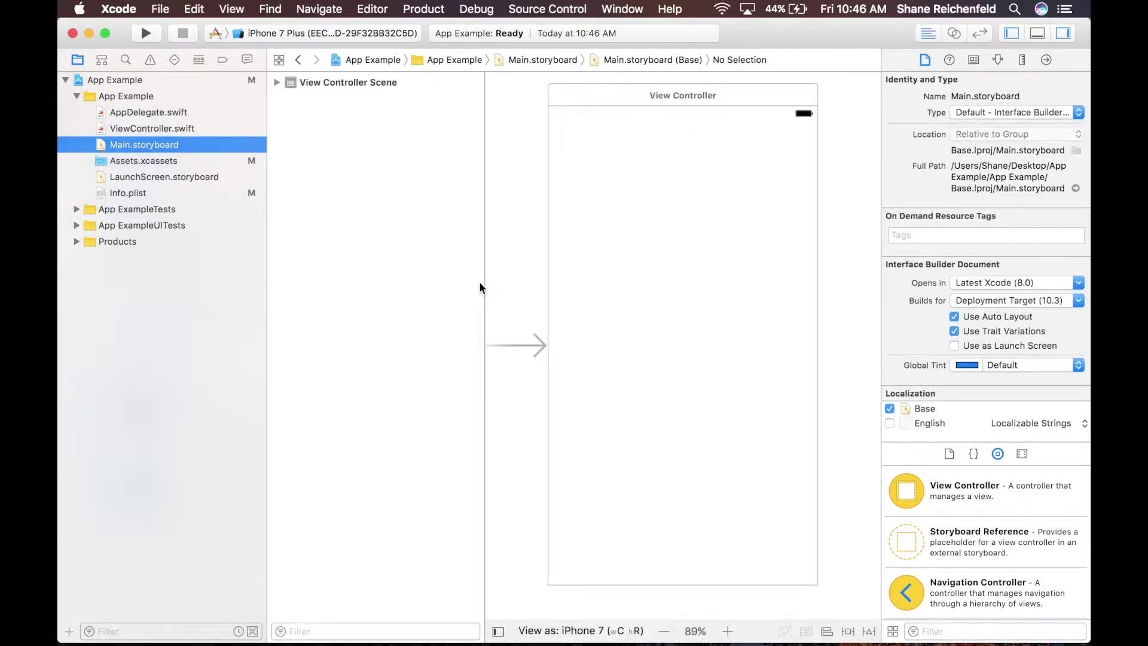
pyautogui.scroll(-3, 727, 276)
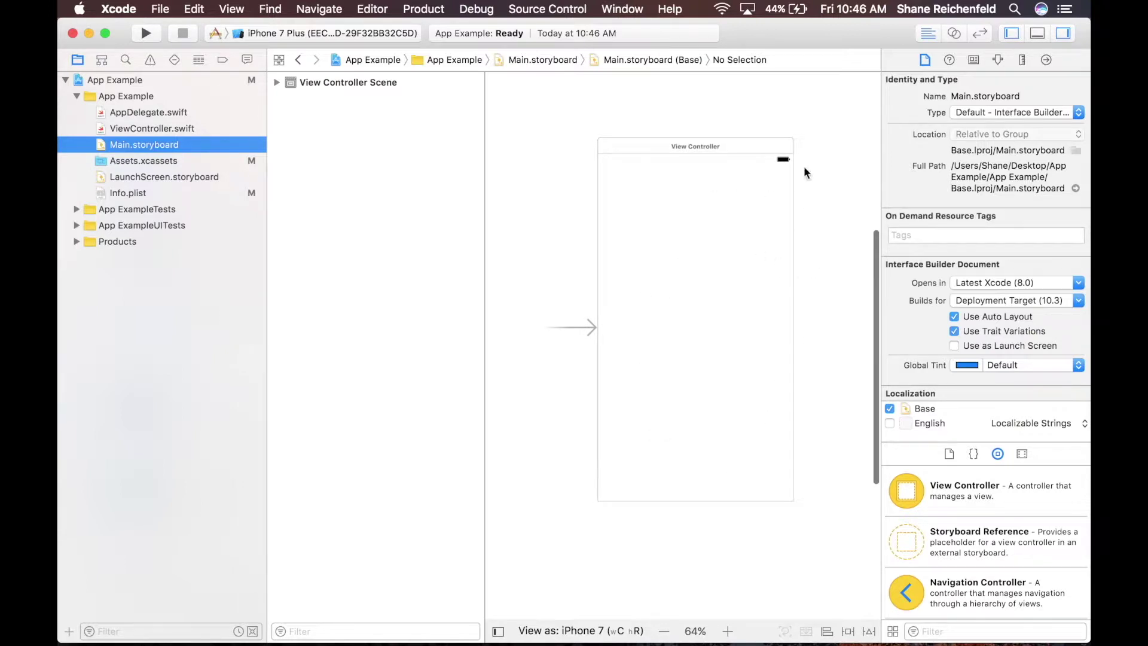
pyautogui.scroll(-8, 978, 561)
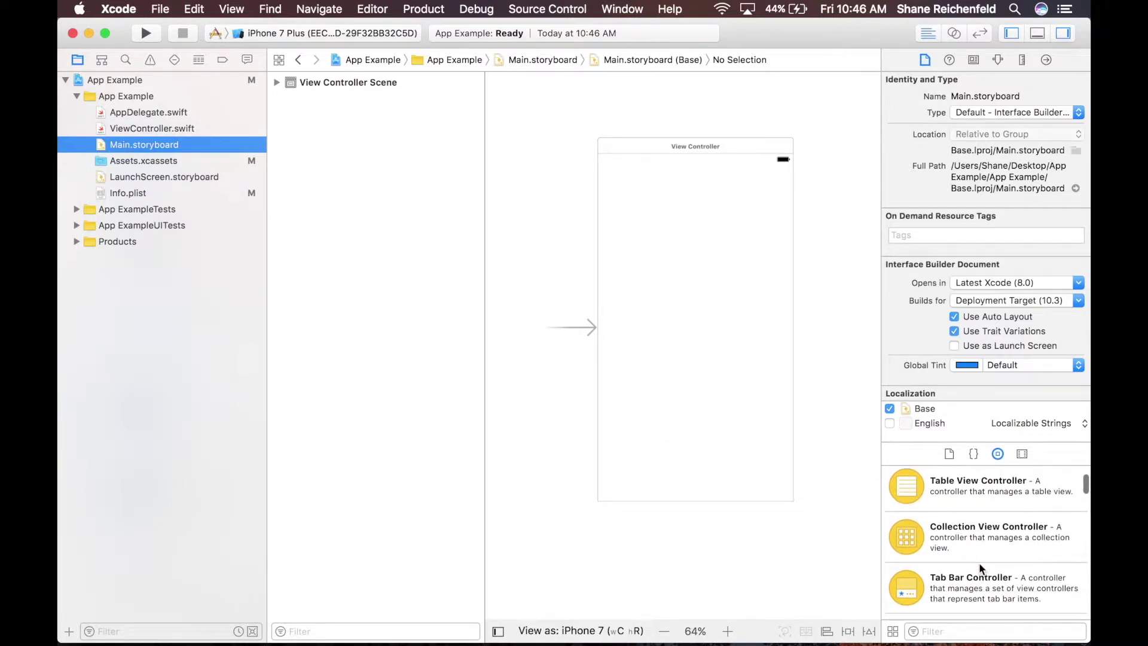
pyautogui.scroll(-2, 979, 565)
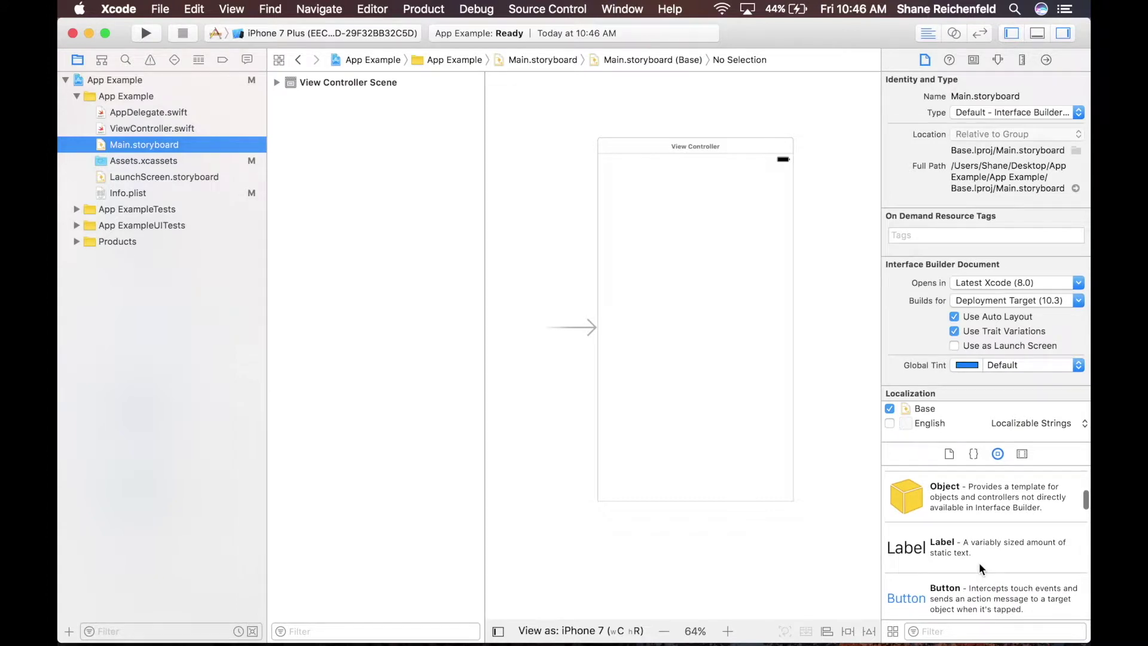
pyautogui.moveTo(979, 580); pyautogui.dragTo(691, 275)
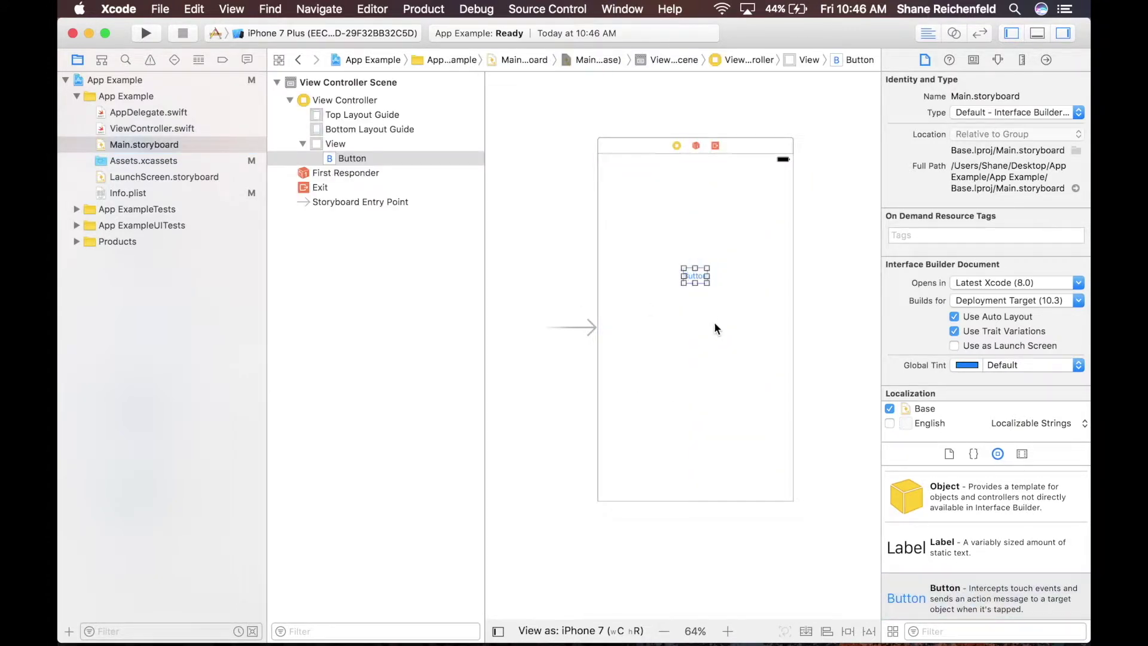
pyautogui.click(748, 304)
pyautogui.click(695, 275)
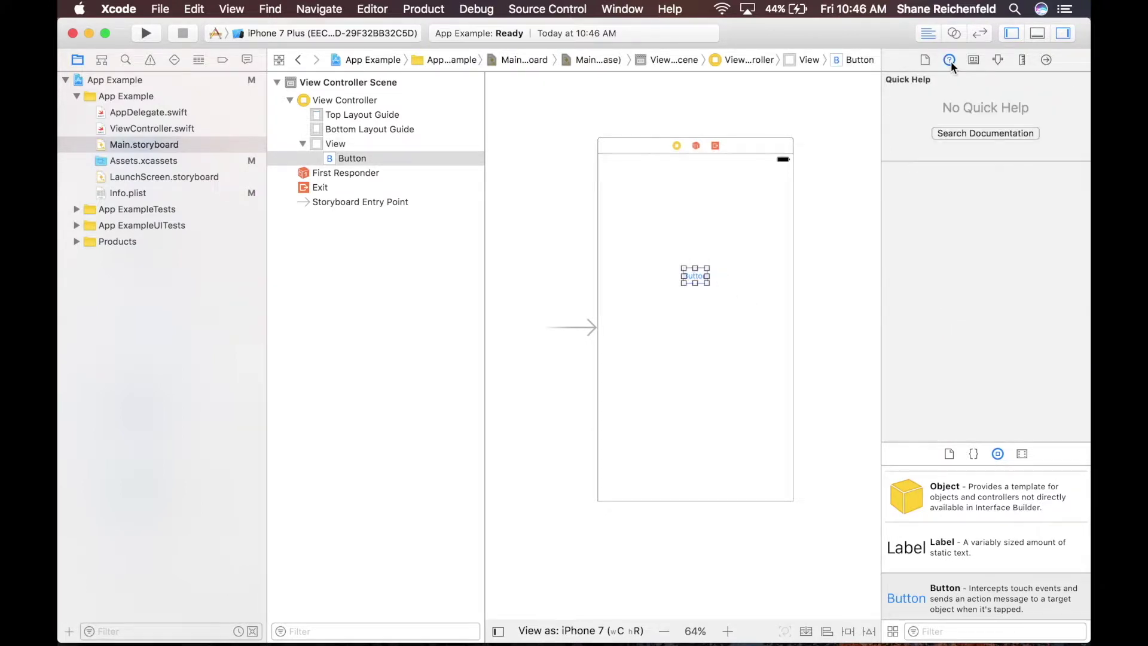
# Set the button's title to HELLO in its attributes
pyautogui.click(925, 60)
pyautogui.scroll(-3, 951, 193)
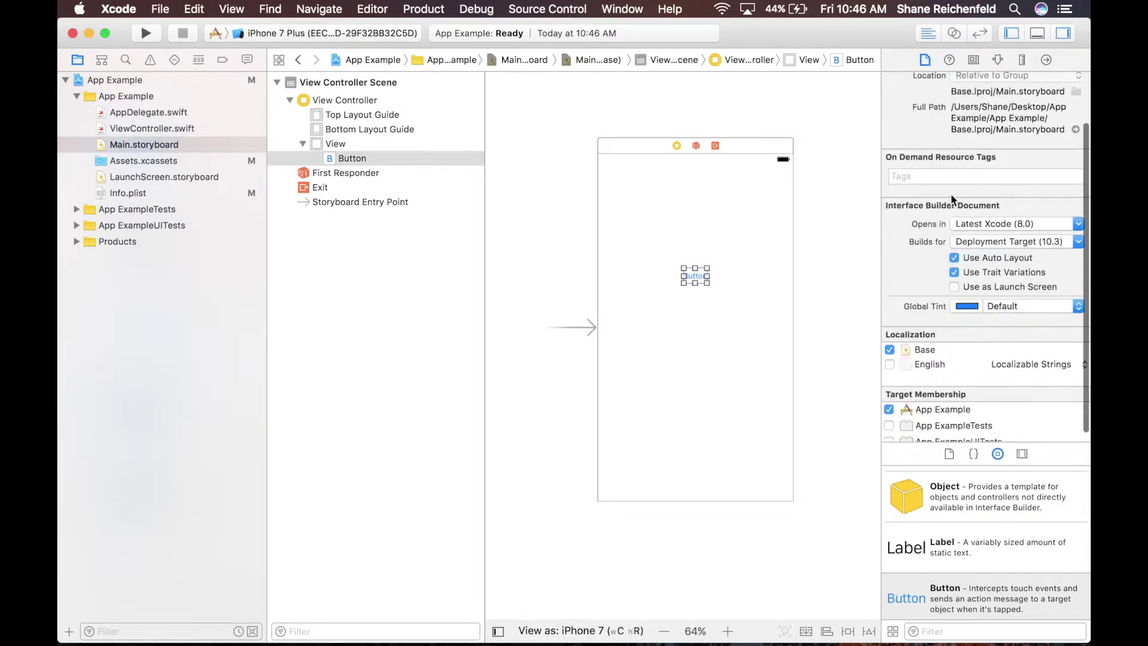
pyautogui.click(975, 59)
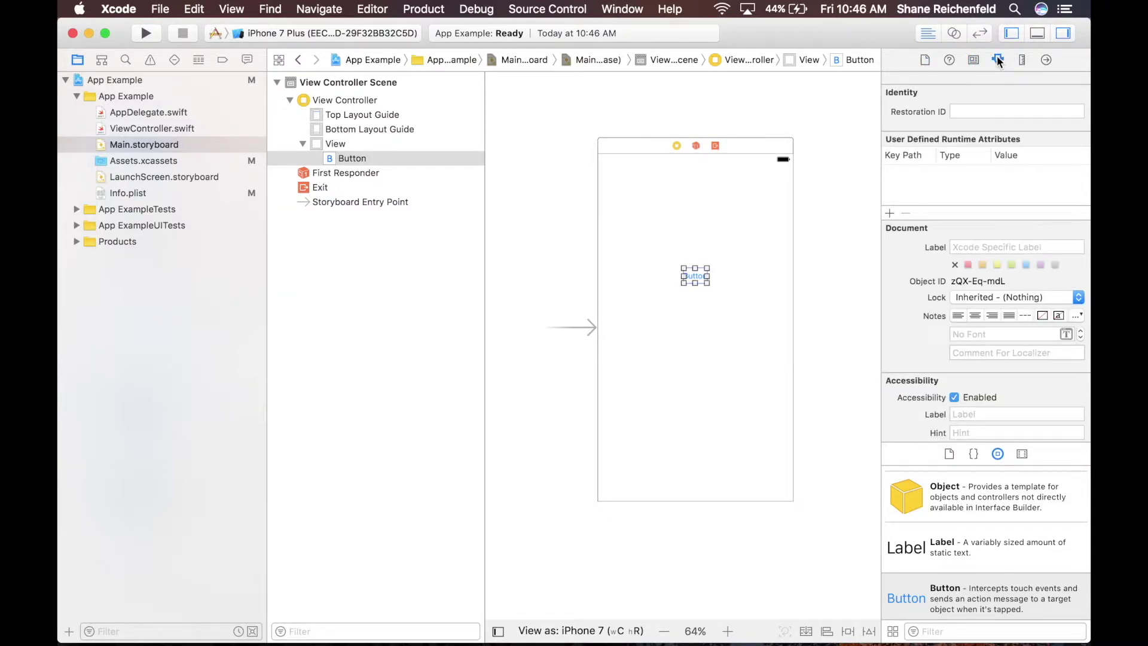
pyautogui.scroll(3, 987, 120)
pyautogui.click(996, 154)
pyautogui.write('H')
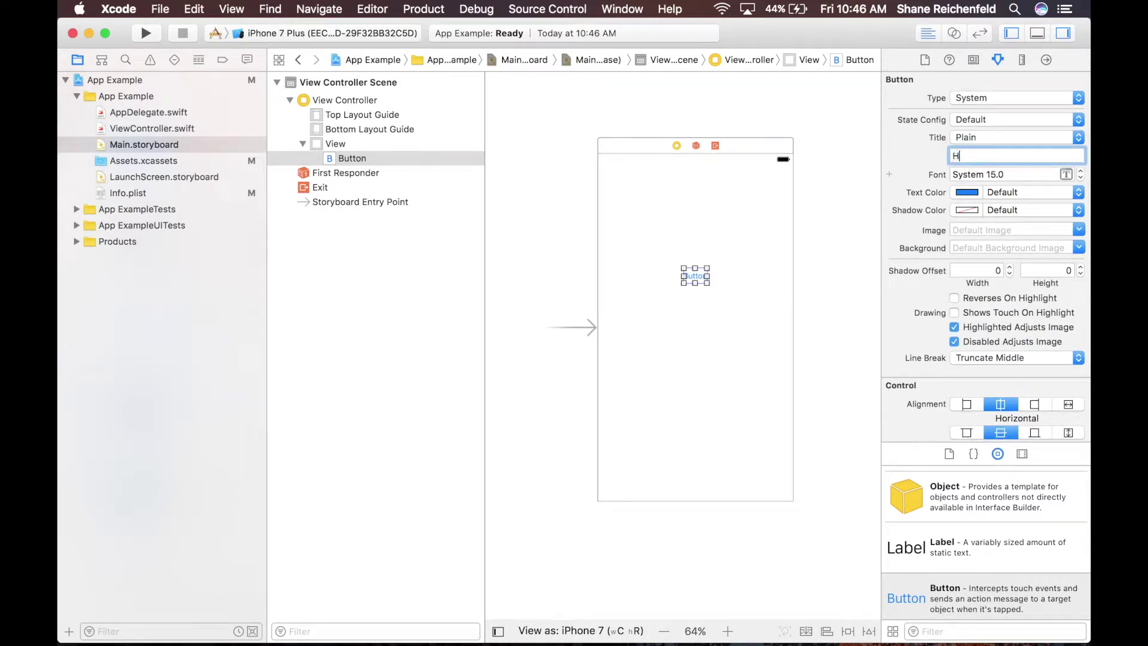
pyautogui.write('ELLO')
pyautogui.press('Return')
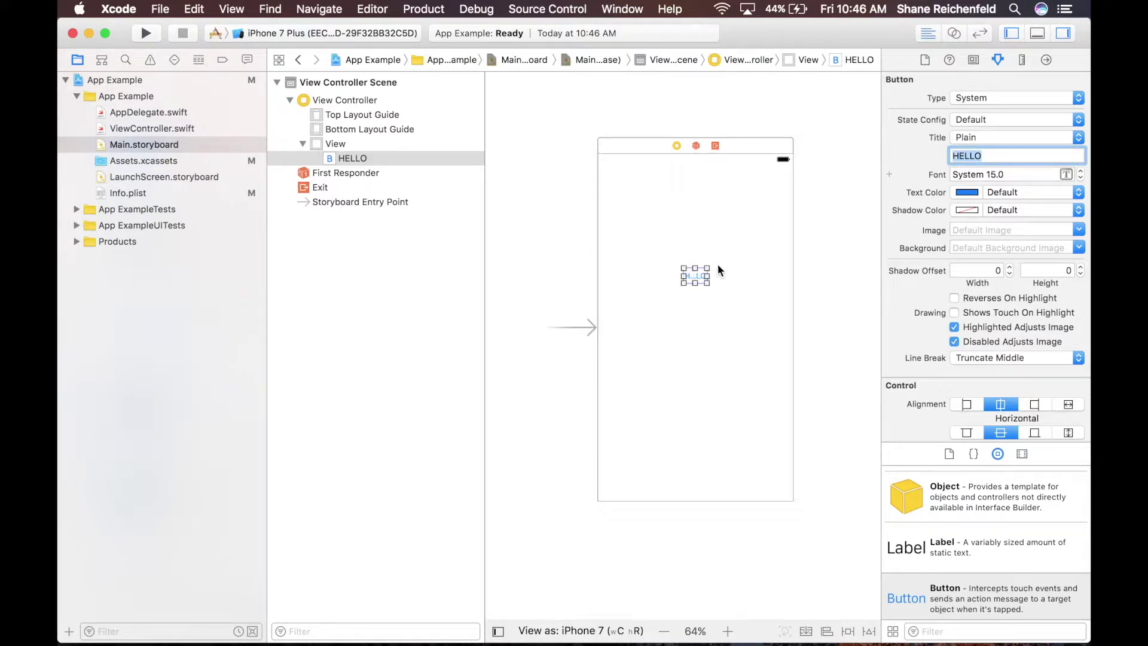
# Widen the HELLO button to about 173 by 30 points and place it near X 71, Y 214
pyautogui.click(746, 267)
pyautogui.click(707, 276)
pyautogui.moveTo(707, 275)
pyautogui.mouseDown()
pyautogui.moveTo(773, 276)
pyautogui.moveTo(658, 275)
pyautogui.moveTo(698, 275)
pyautogui.mouseUp()
pyautogui.click(746, 276)
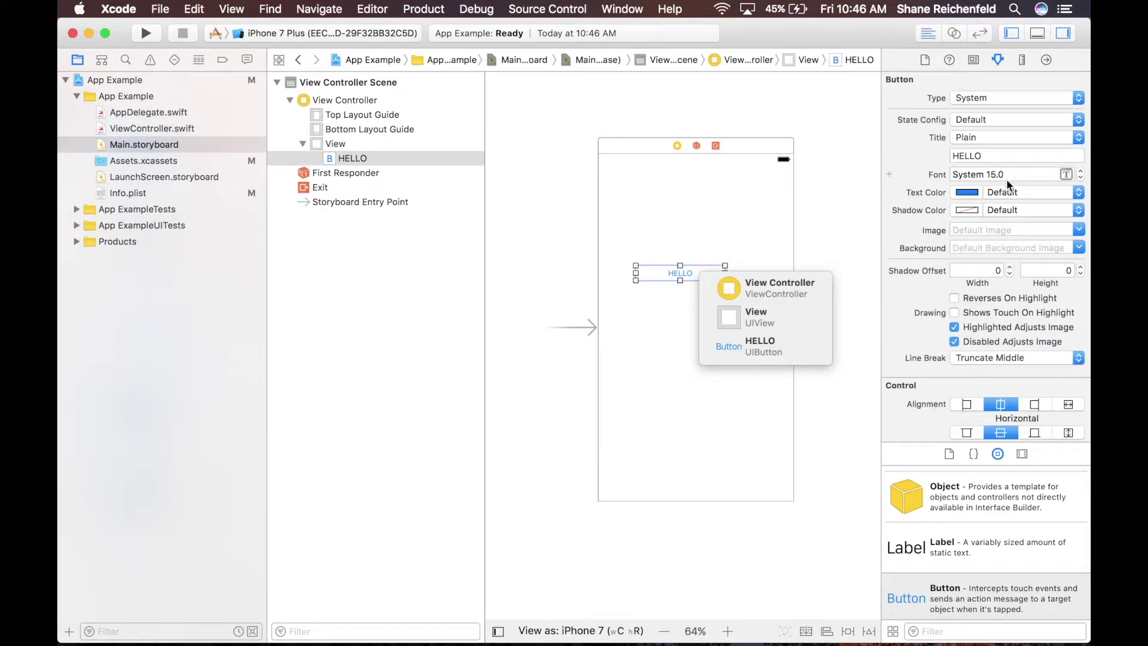
# Set the HELLO button's text color to light red and its shadow color to turquoise from the recently used colors
pyautogui.click(1020, 196)
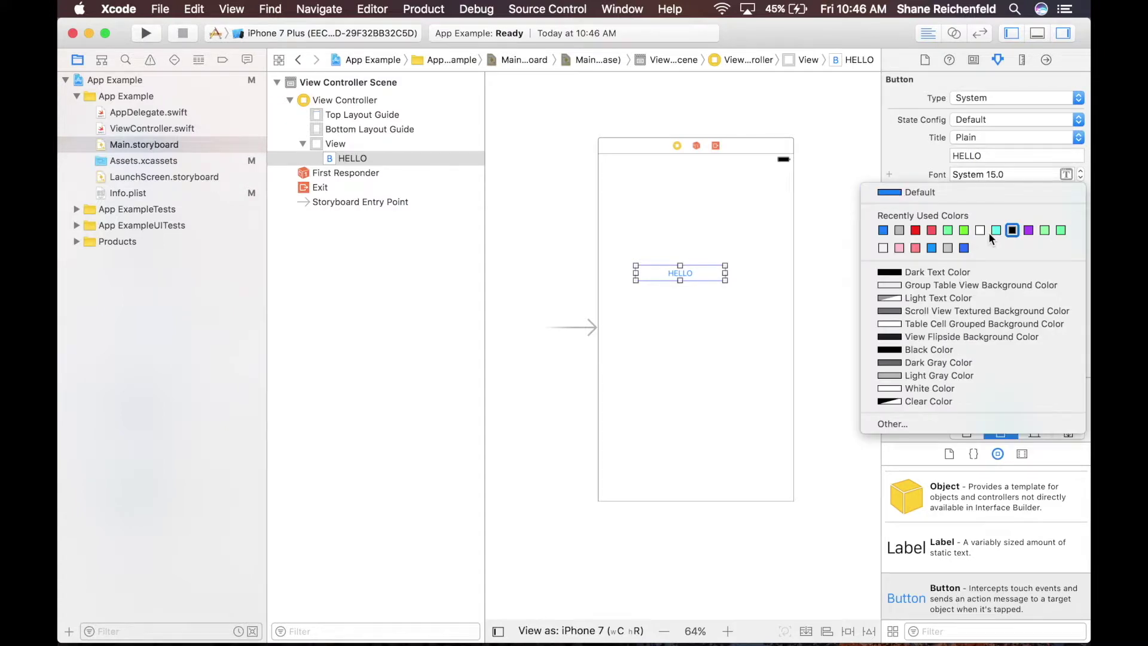
pyautogui.click(929, 232)
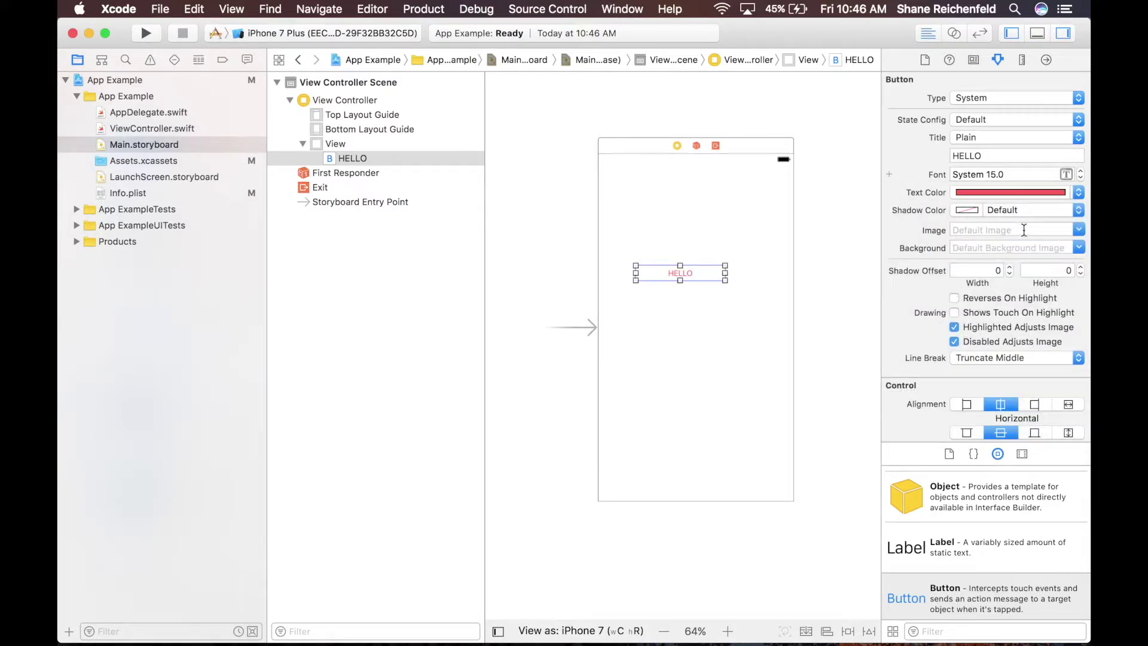
pyautogui.click(1045, 210)
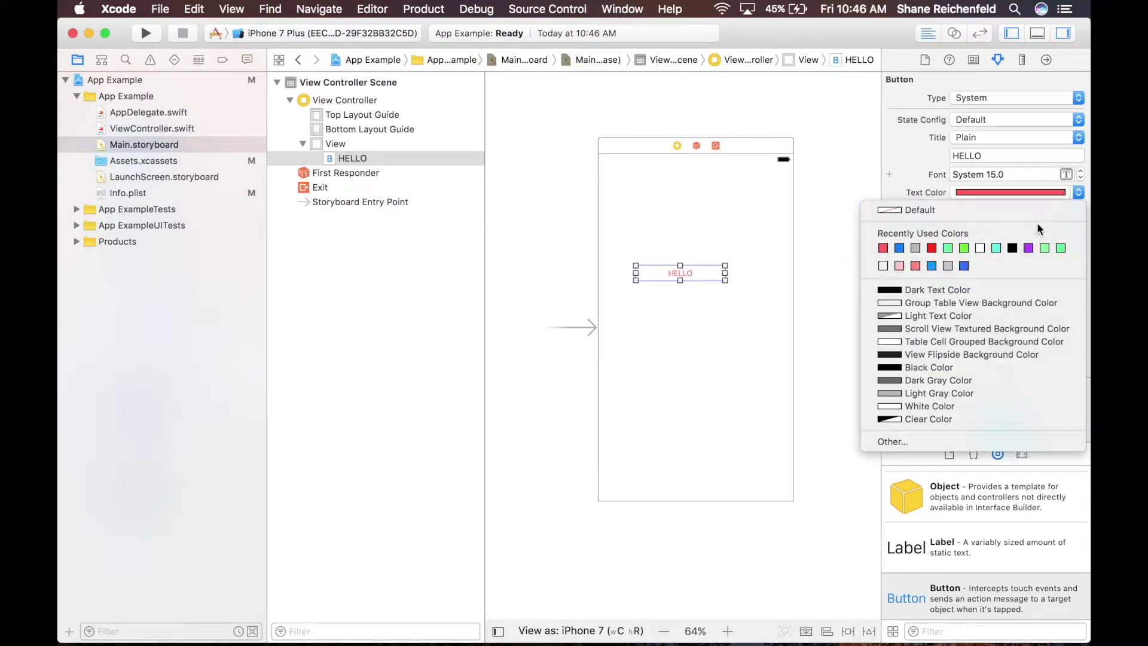
pyautogui.click(995, 247)
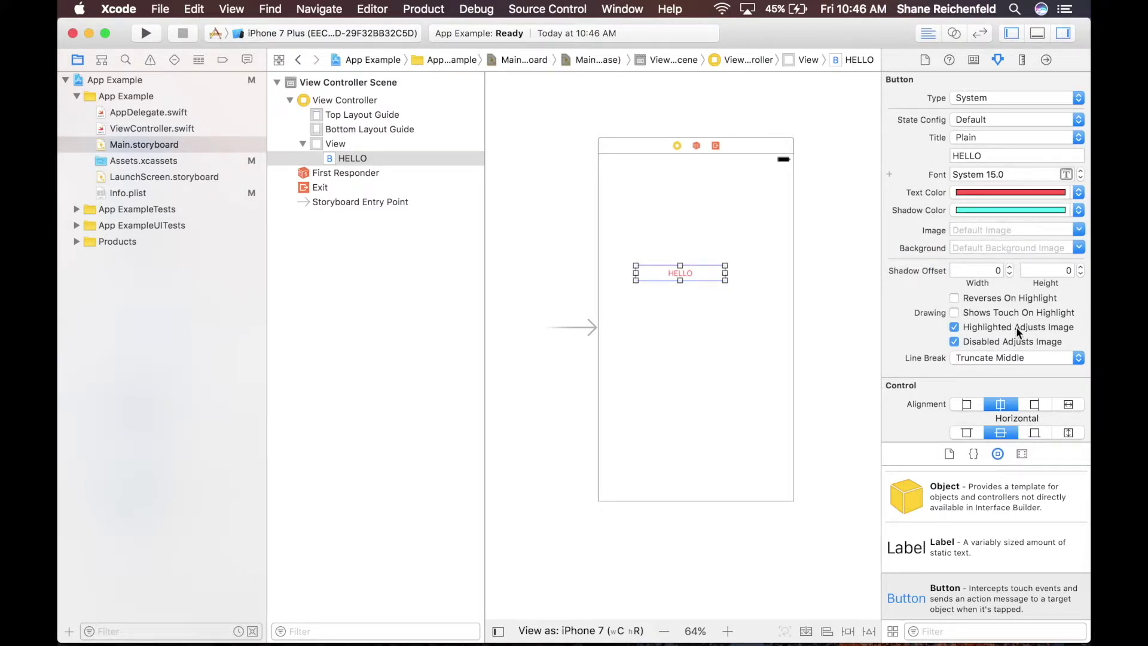
# Look over the button's remaining control and view attributes, and its size, insets and autoresizing settings
pyautogui.scroll(-4, 1022, 285)
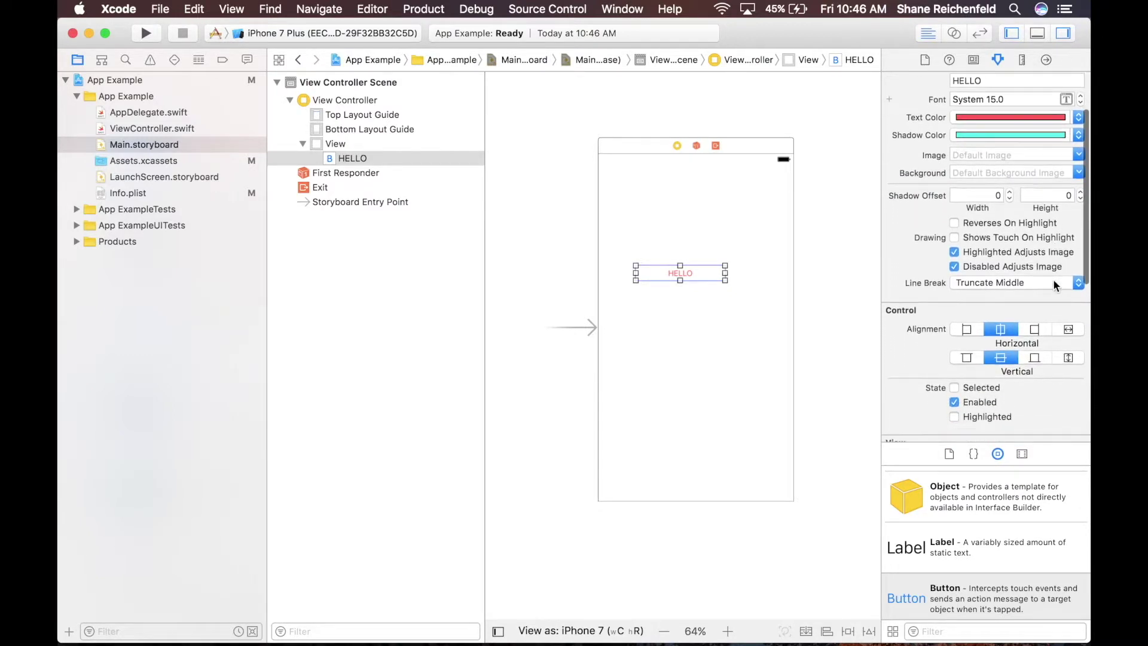
pyautogui.scroll(-5, 1016, 241)
pyautogui.scroll(-8, 1016, 241)
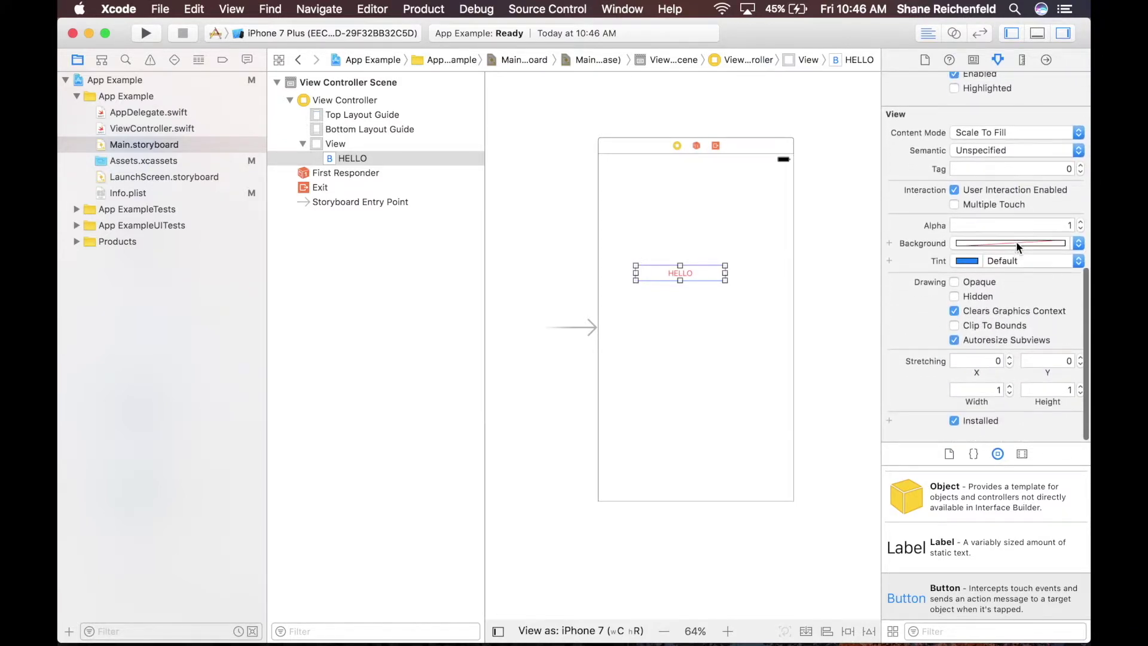
pyautogui.click(1022, 60)
pyautogui.scroll(5, 999, 232)
pyautogui.scroll(-6, 1000, 232)
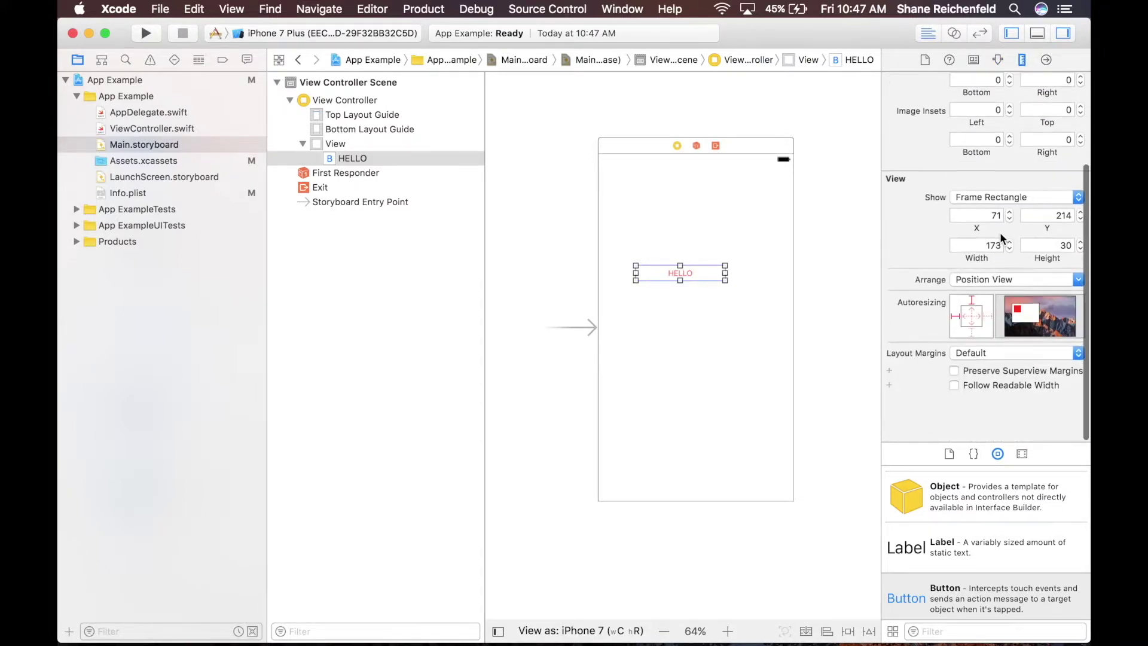
pyautogui.scroll(2, 986, 299)
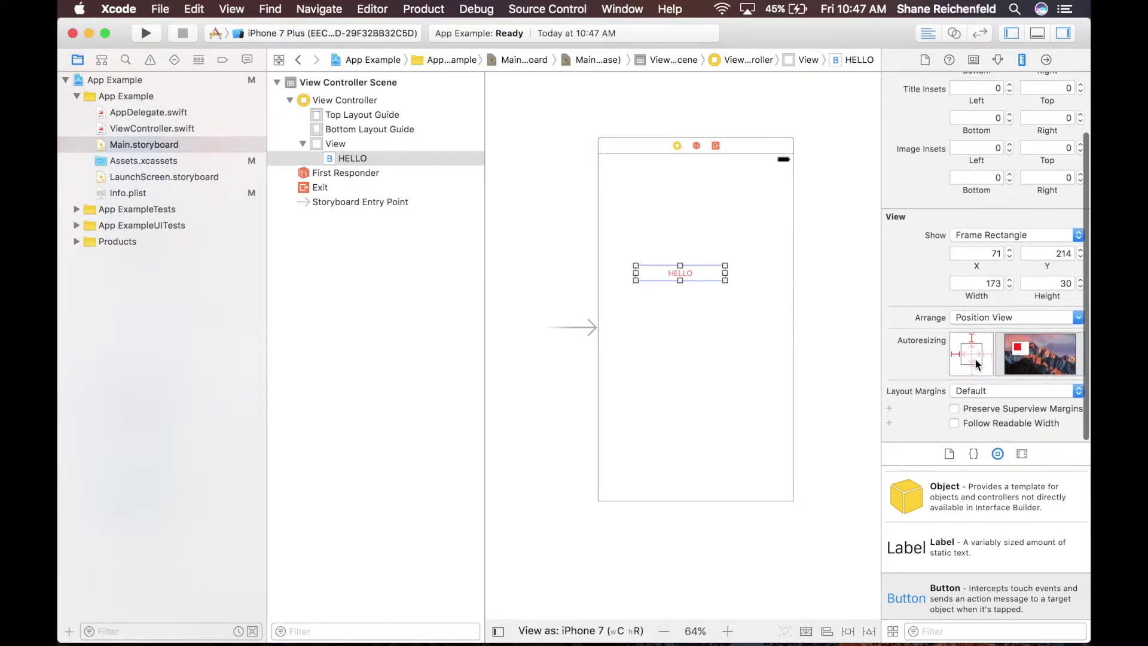
# Look over the options for new spacing and size constraints and for new alignment constraints without adding any
pyautogui.click(847, 632)
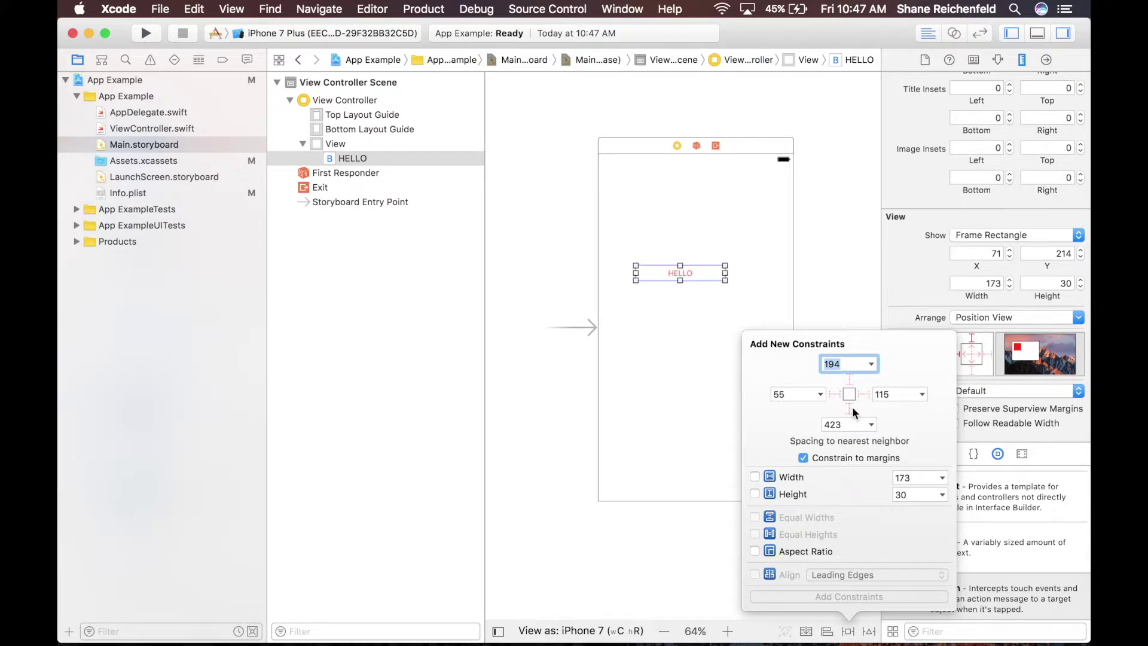
pyautogui.click(738, 551)
pyautogui.click(827, 631)
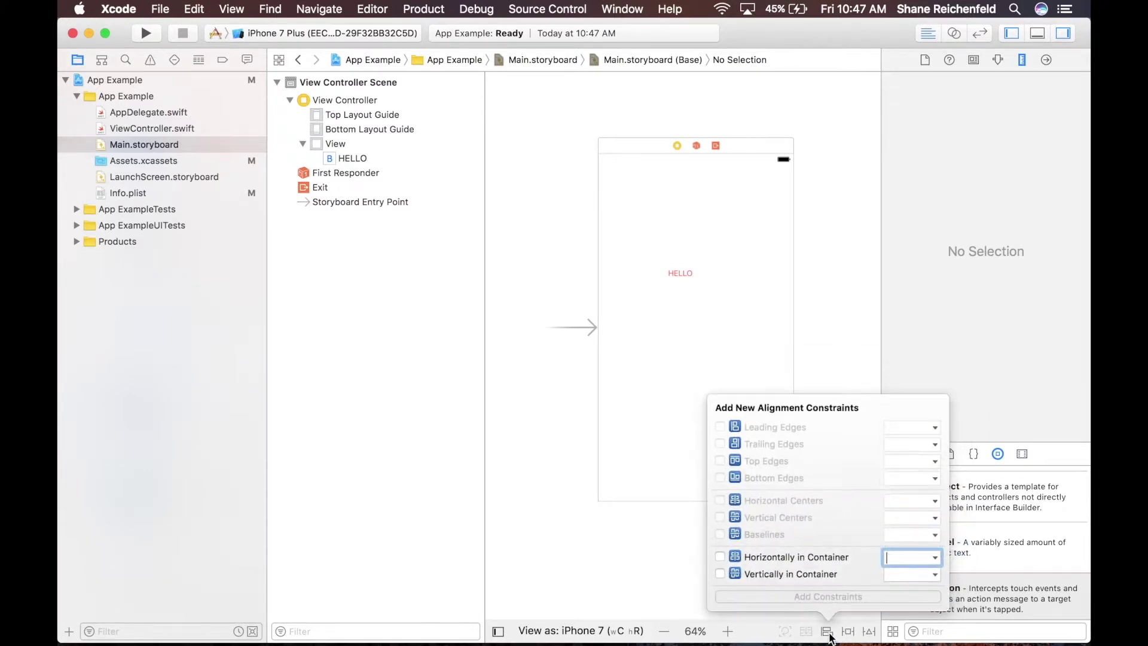
pyautogui.click(636, 496)
pyautogui.moveTo(385, 247)
pyautogui.mouseDown()
pyautogui.moveTo(384, 75)
pyautogui.moveTo(376, 258)
pyautogui.mouseUp()
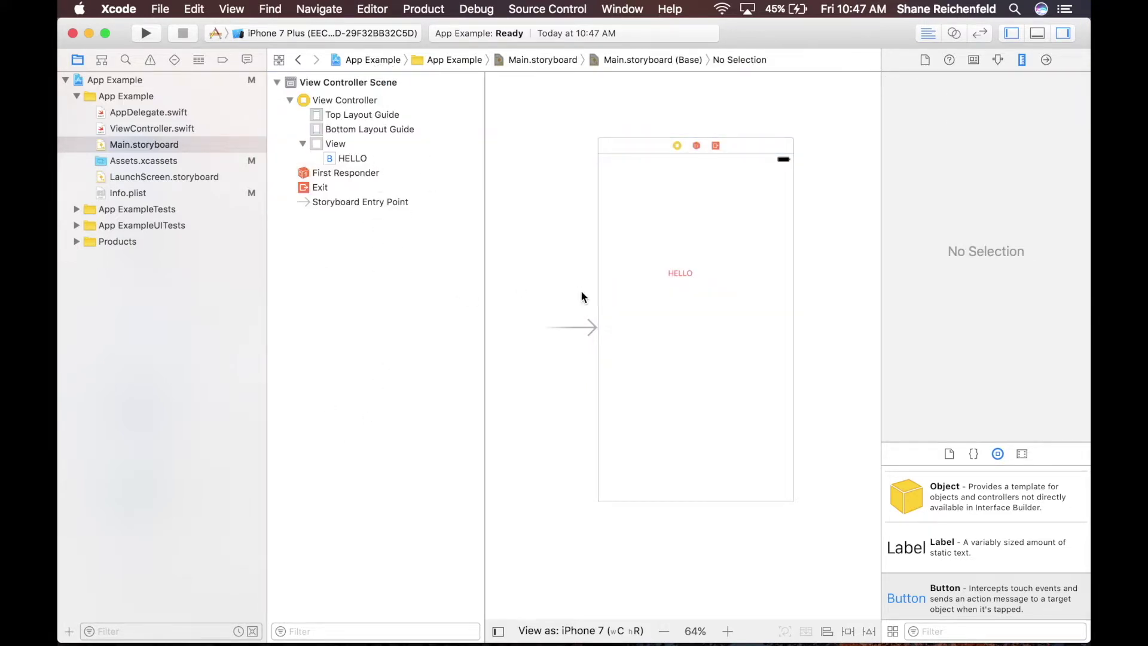
# Inspect the scene's items in the outline: HELLO button, View, Bottom and Top Layout Guides, and Storyboard Entry Point
pyautogui.click(351, 157)
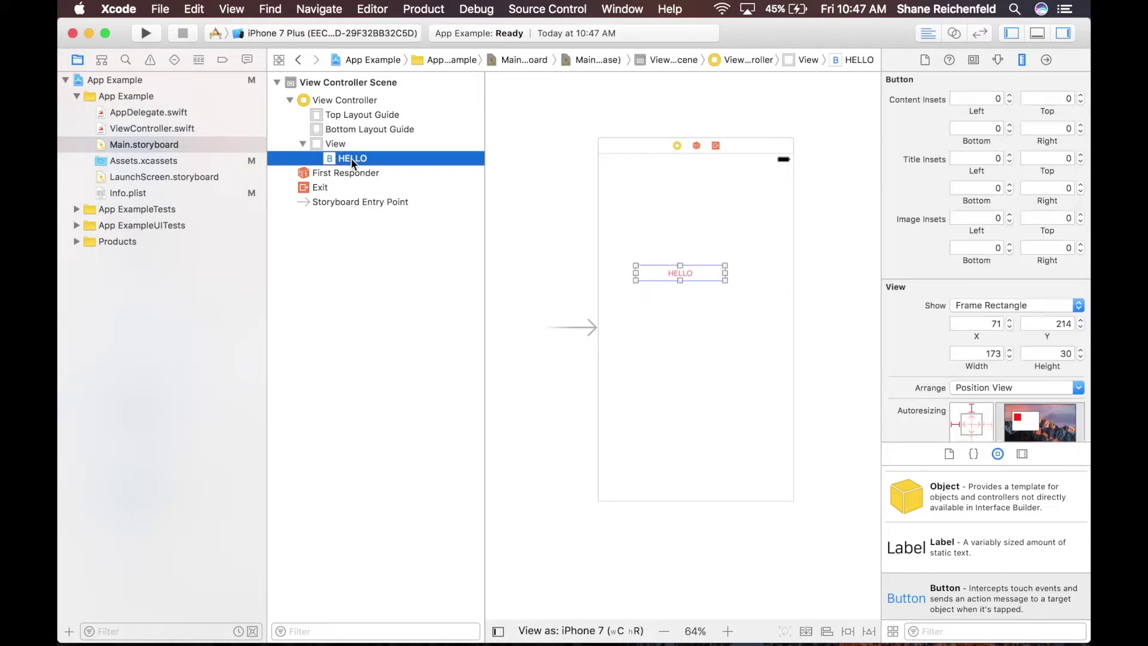
pyautogui.click(325, 144)
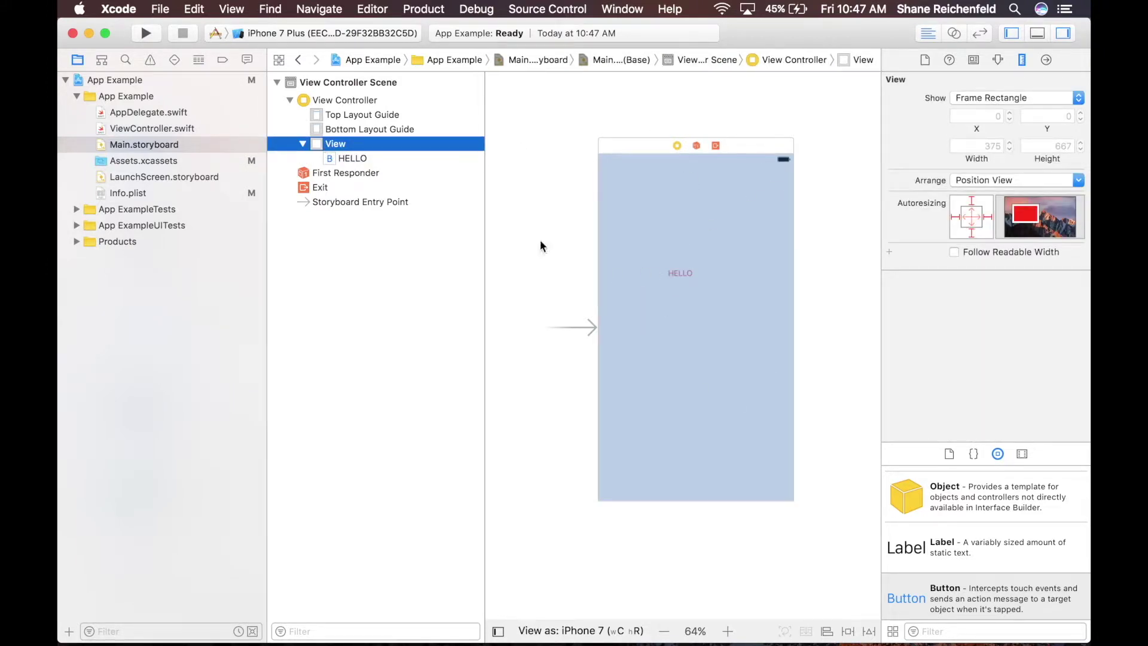
pyautogui.click(365, 130)
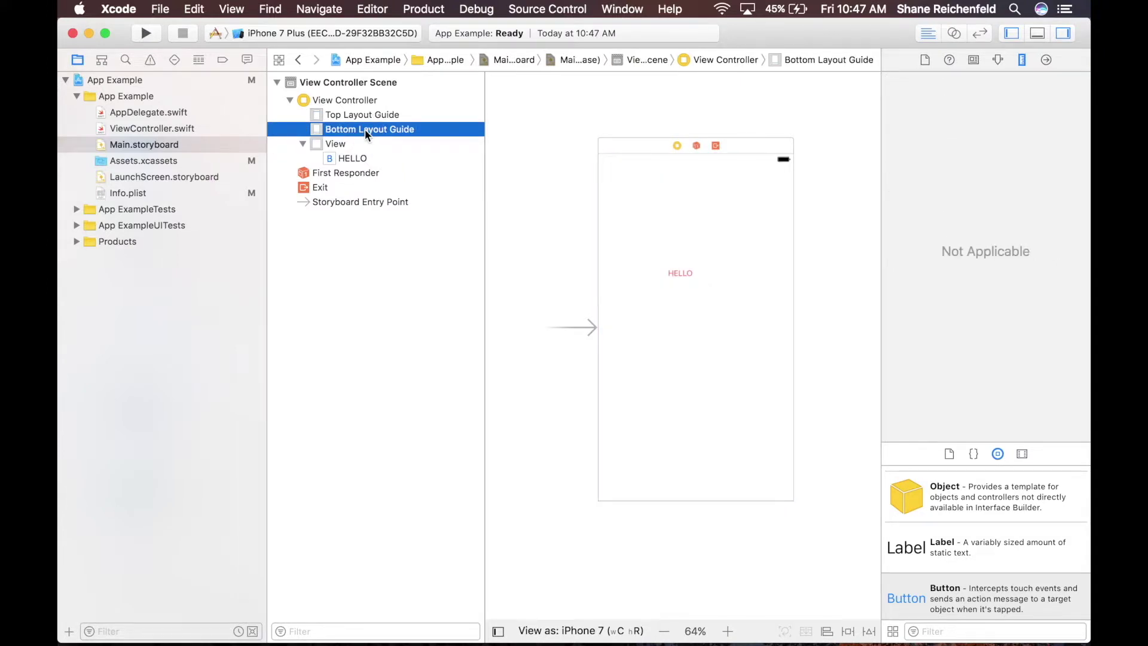
pyautogui.click(364, 114)
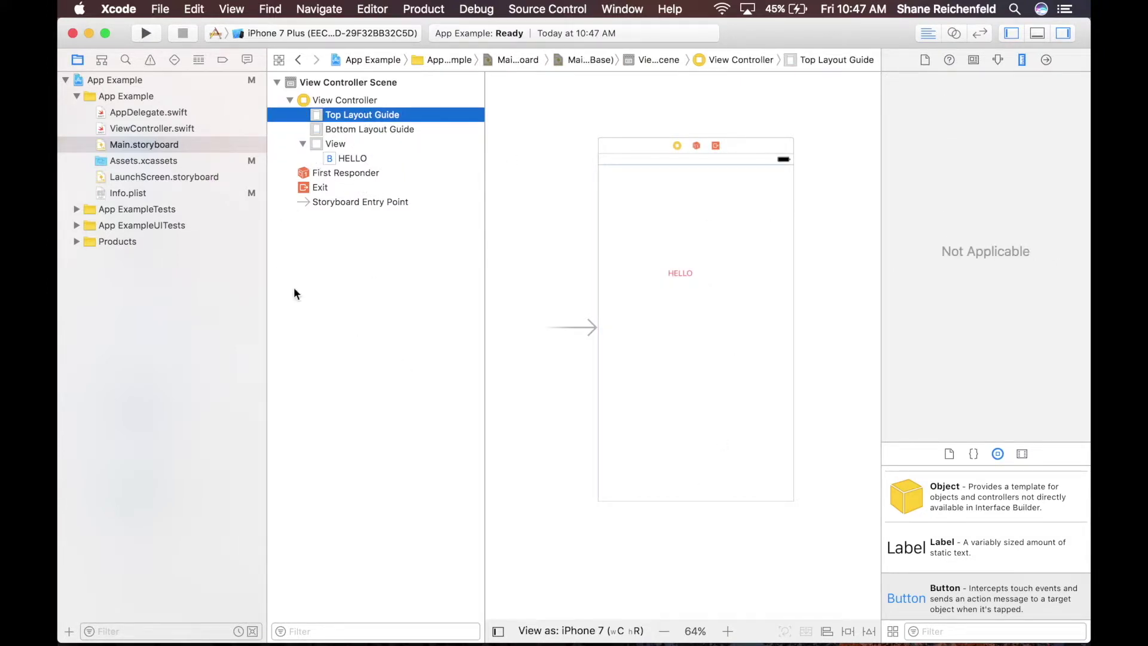
pyautogui.click(370, 202)
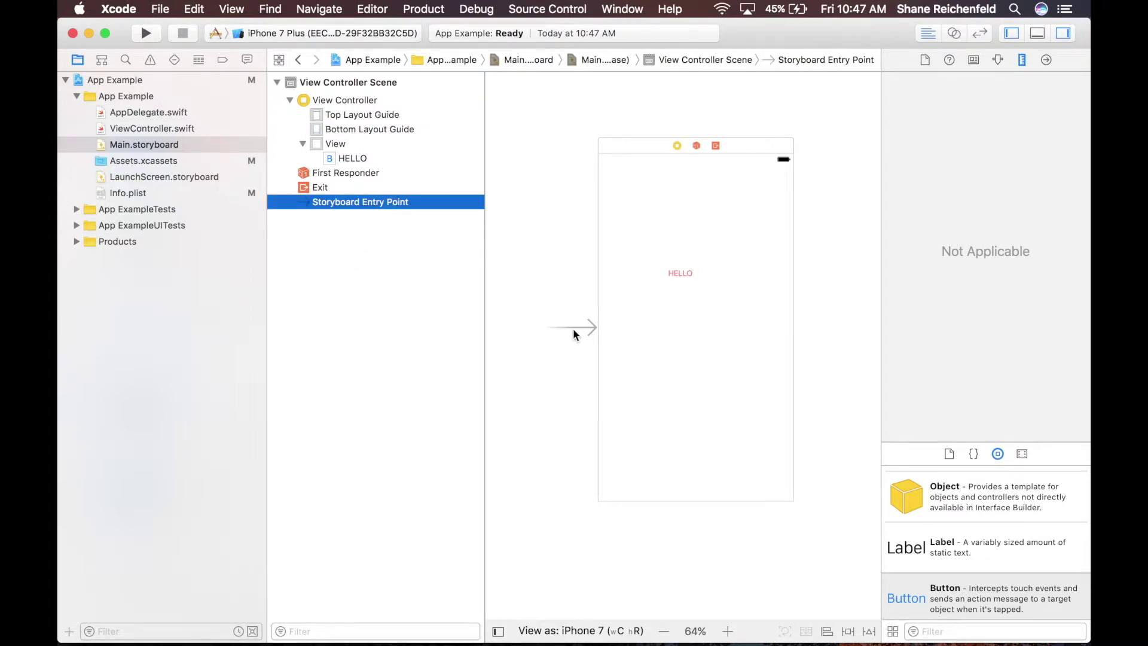
pyautogui.moveTo(554, 329); pyautogui.dragTo(534, 343)
# Add a second View Controller to the storyboard and move it clear of the one containing the HELLO button
pyautogui.scroll(5, 936, 526)
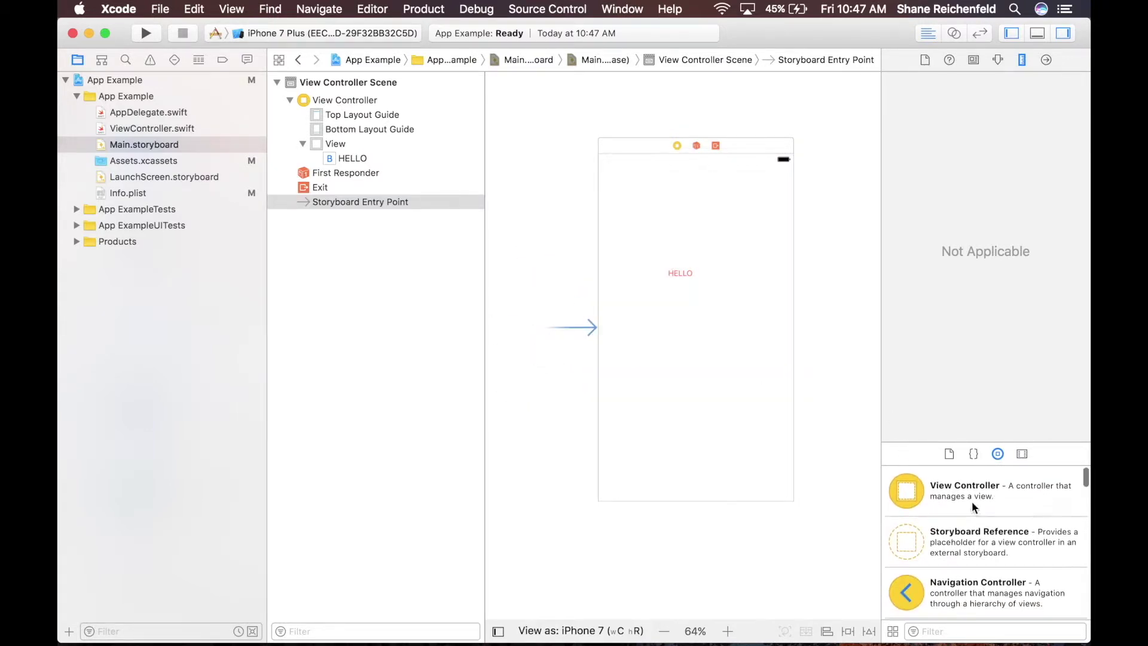
pyautogui.moveTo(971, 501); pyautogui.dragTo(837, 169)
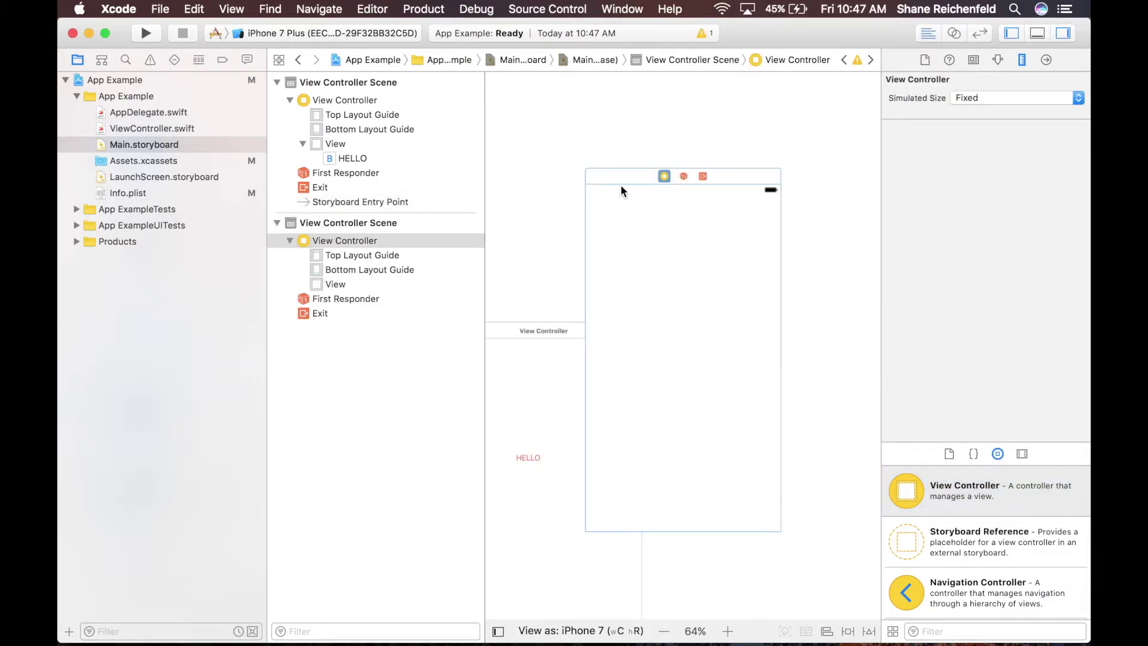
pyautogui.scroll(-3, 554, 174)
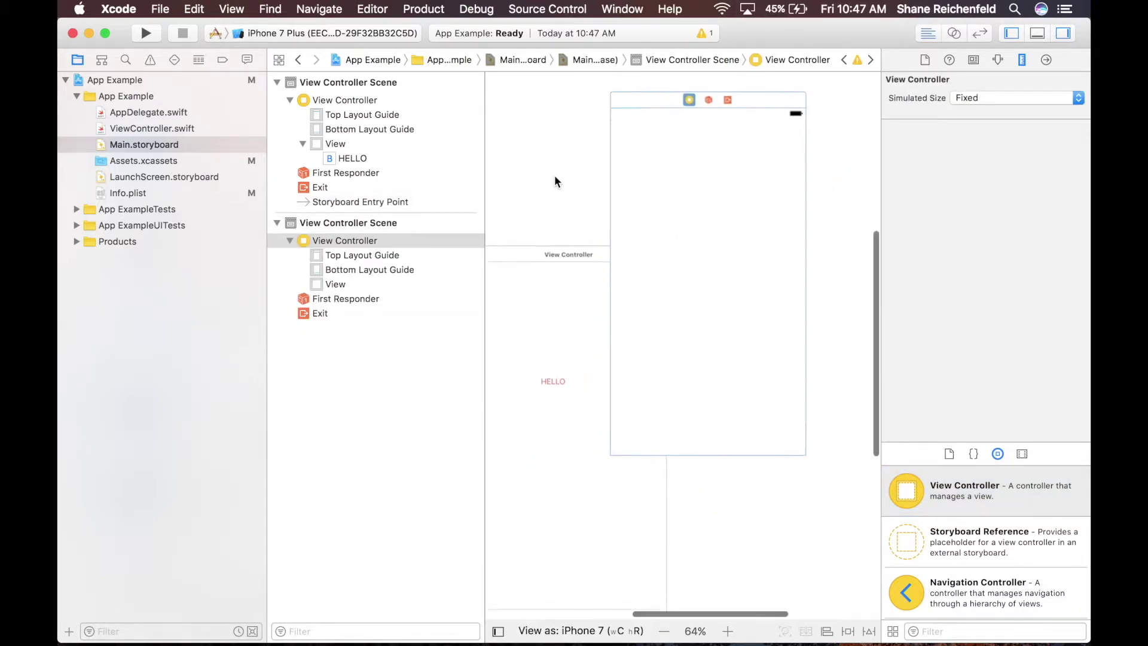
pyautogui.click(666, 100)
pyautogui.moveTo(666, 100); pyautogui.dragTo(756, 84)
pyautogui.click(648, 160)
pyautogui.hscroll(-3, 648, 160)
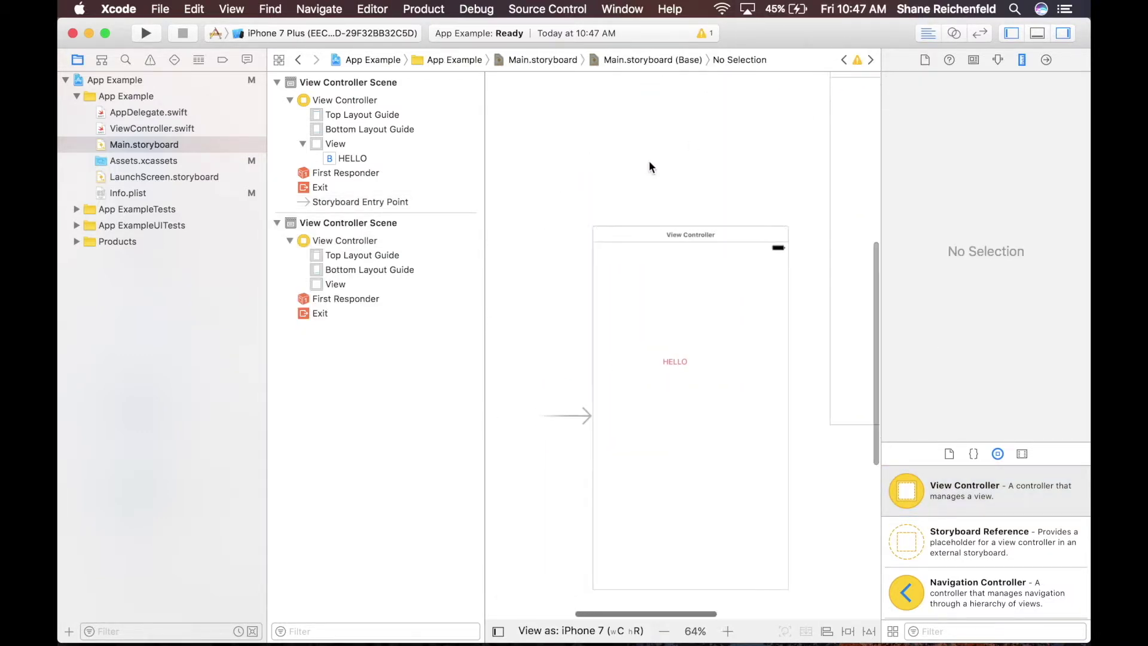
pyautogui.scroll(-2, 648, 160)
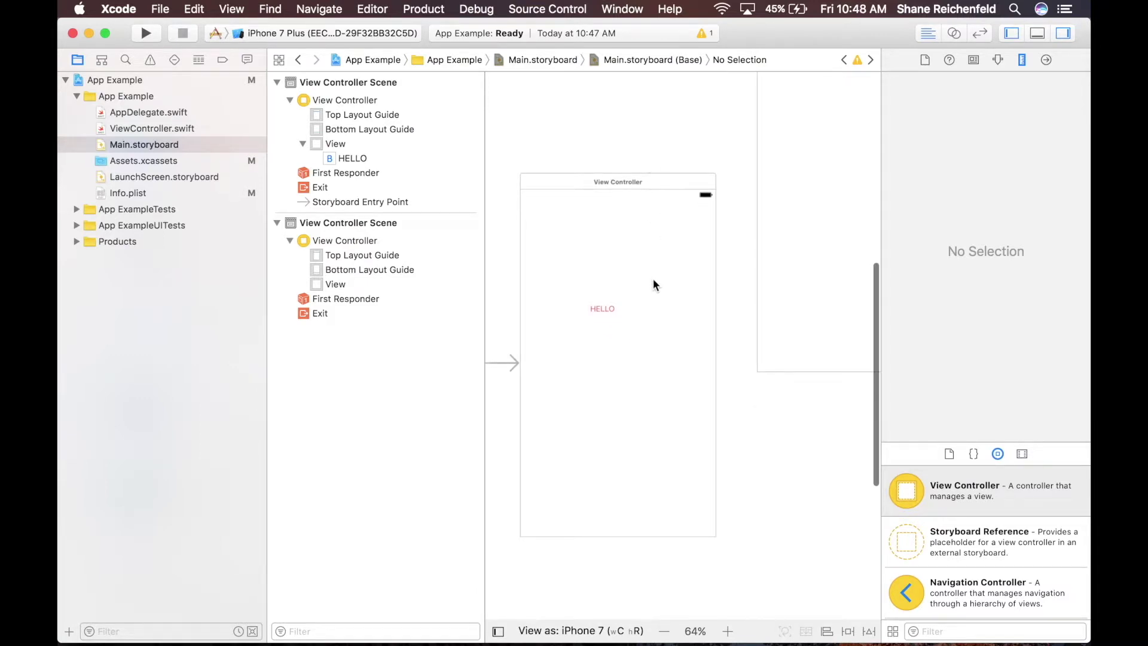
pyautogui.moveTo(653, 284); pyautogui.dragTo(786, 188)
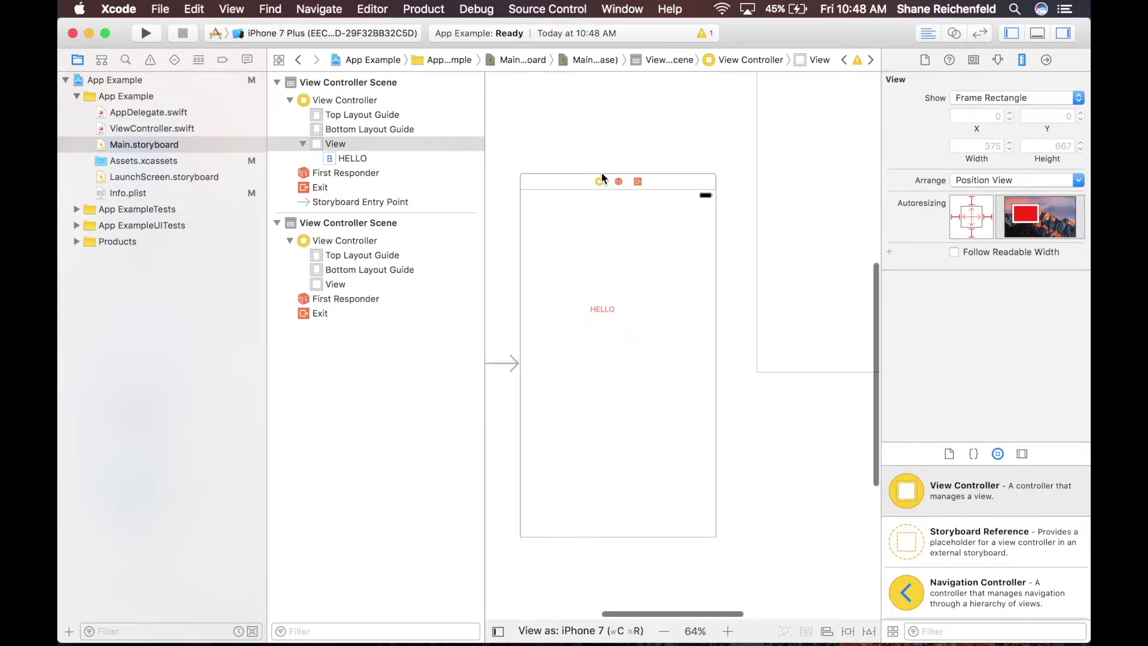
# Open the ViewController.swift source file
pyautogui.click(167, 131)
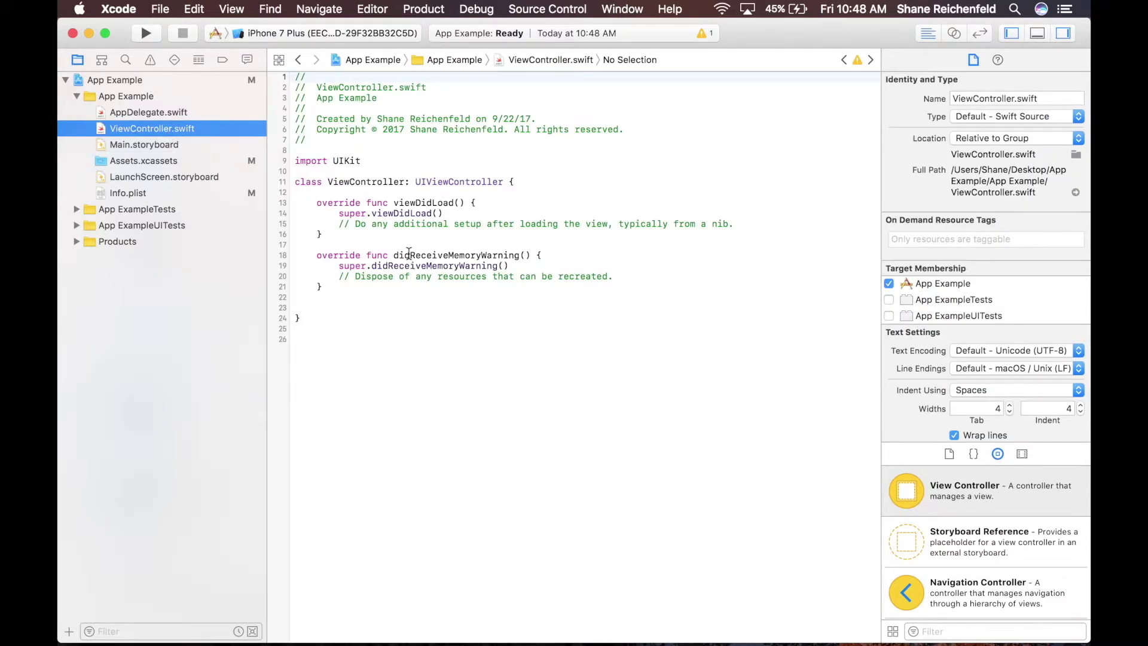
# Look over the options for creating new files and projects without creating anything
pyautogui.click(159, 9)
pyautogui.moveTo(172, 31)
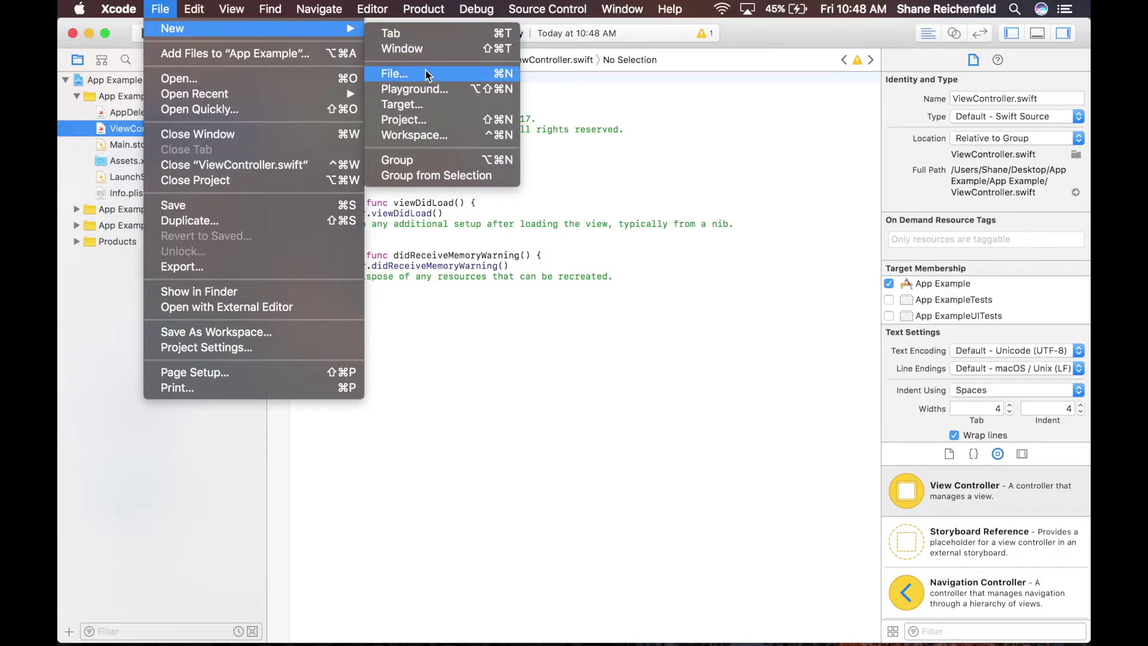
pyautogui.click(489, 368)
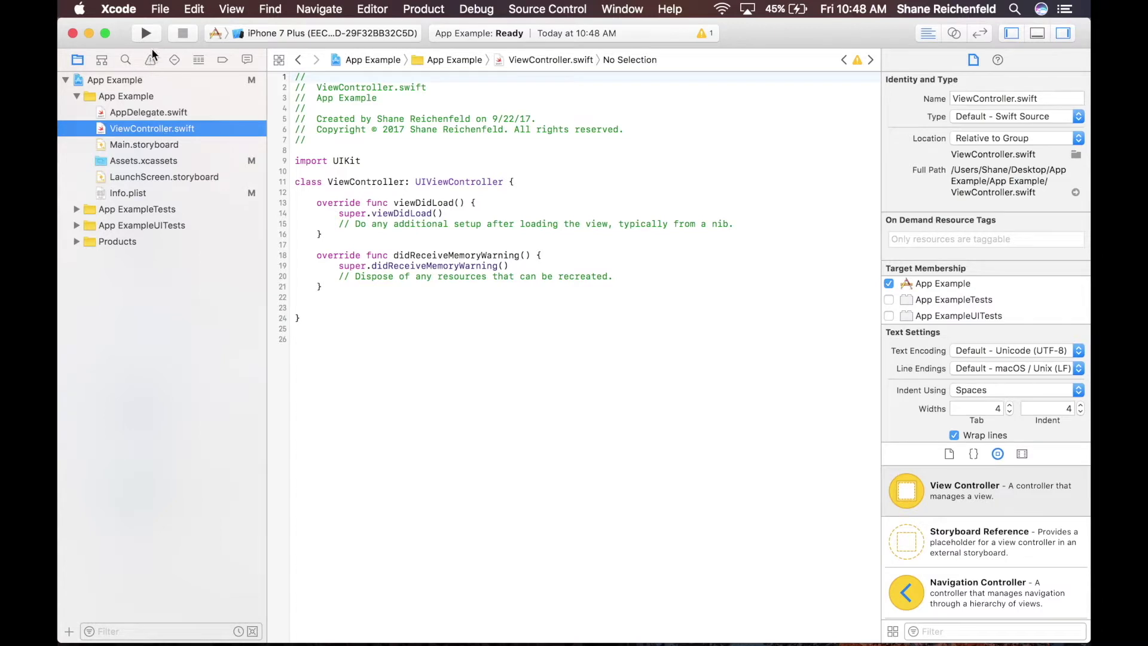
# Open the App Example project settings and review the capabilities available to the app, from iCloud to Wireless Accessory Configuration
pyautogui.click(102, 80)
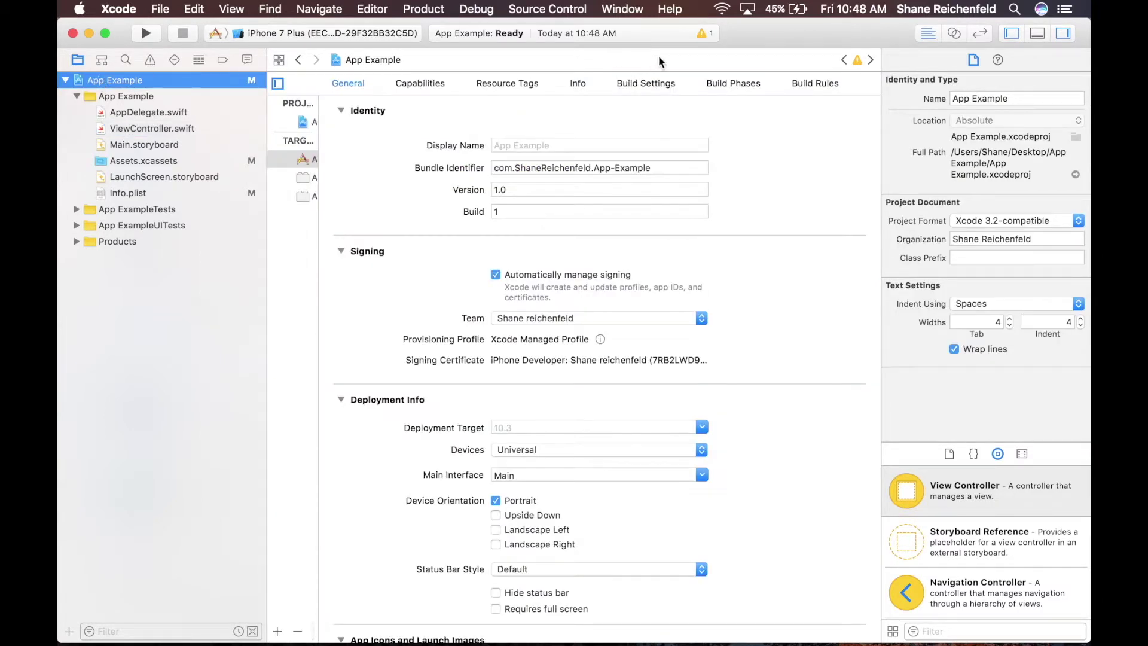
pyautogui.click(430, 82)
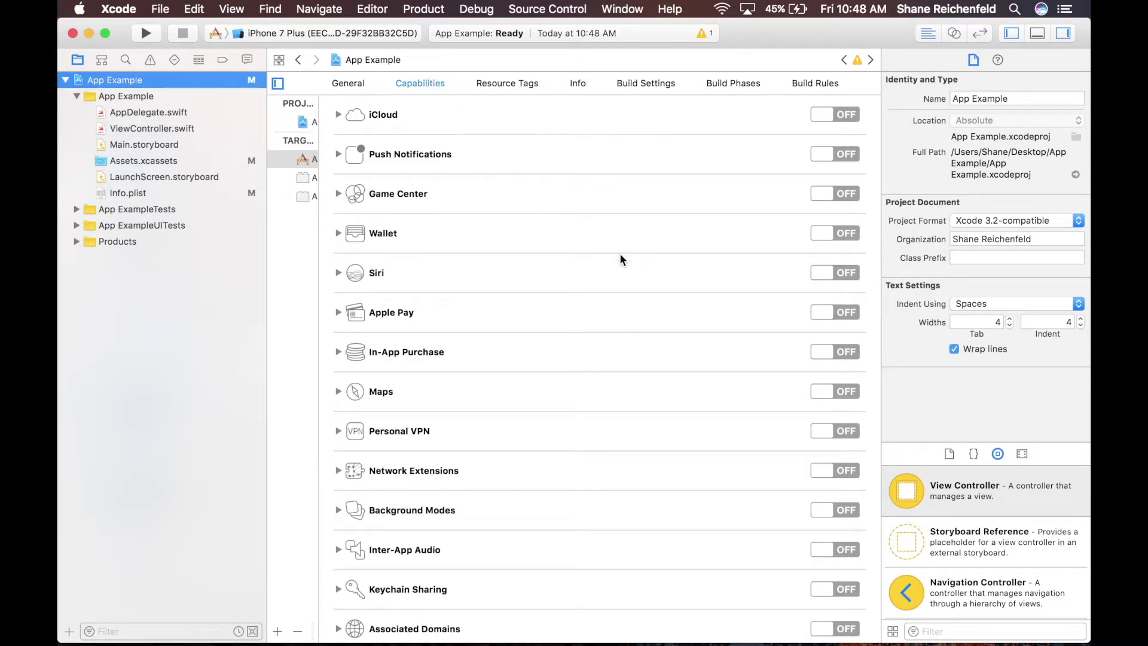
pyautogui.scroll(-5, 615, 295)
pyautogui.scroll(5, 615, 296)
pyautogui.scroll(-5, 580, 362)
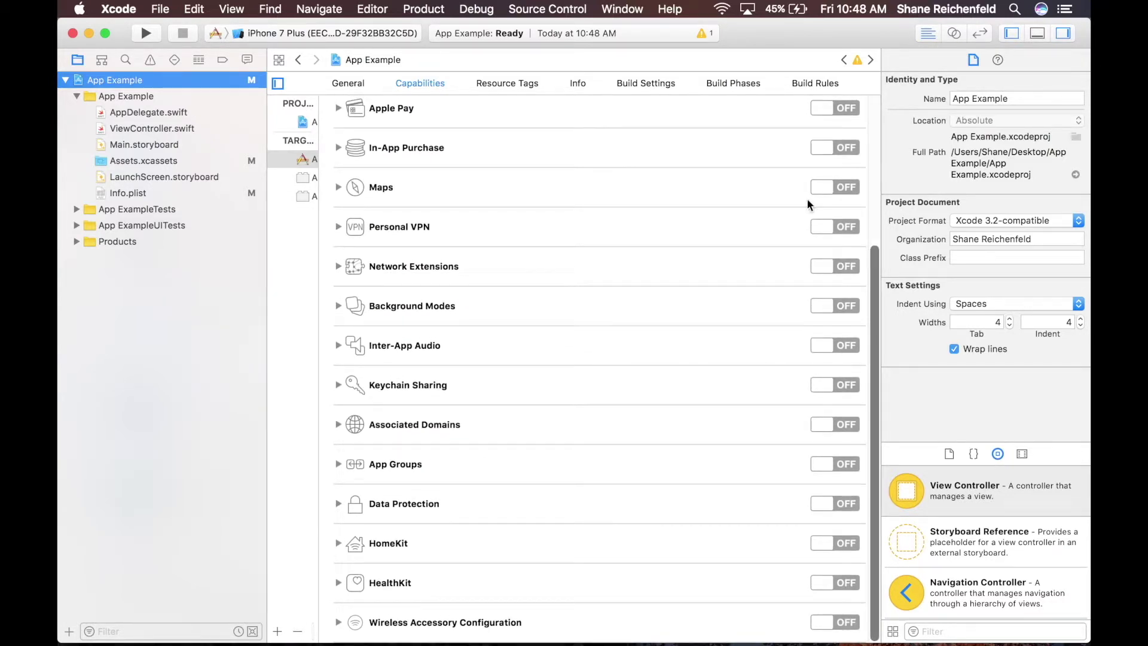
pyautogui.scroll(2, 650, 247)
pyautogui.scroll(2, 648, 248)
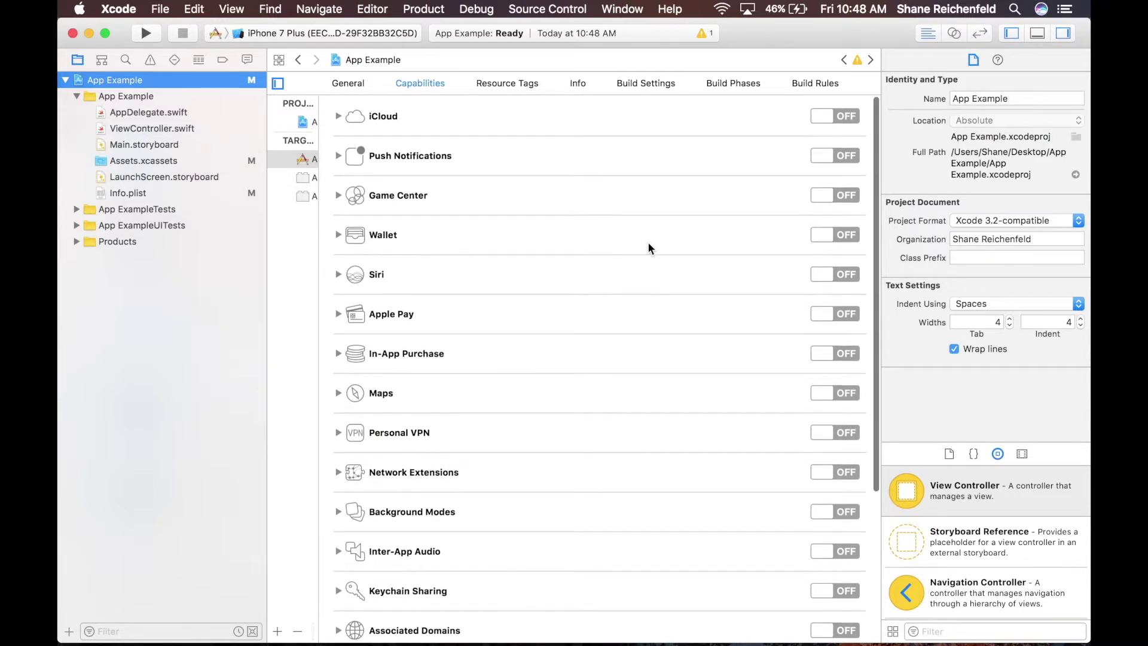
# Review the target's Info properties and browse through its basic Build Settings
pyautogui.click(491, 90)
pyautogui.click(580, 83)
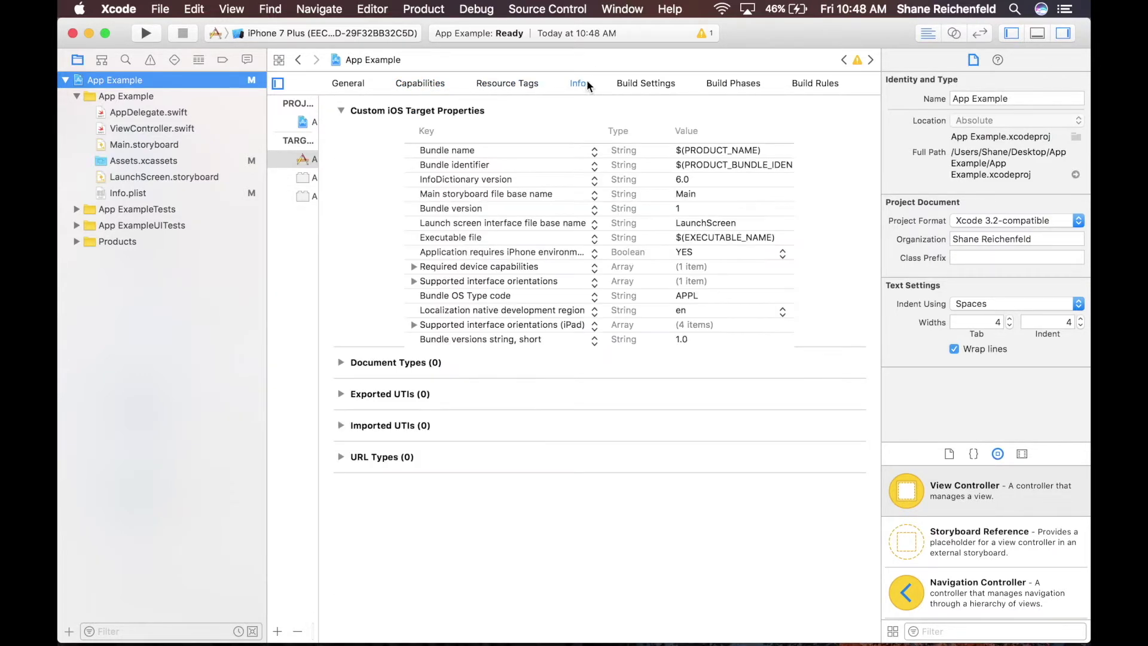
pyautogui.click(660, 85)
pyautogui.scroll(-1, 601, 329)
pyautogui.scroll(-20, 601, 329)
pyautogui.hscroll(2, 601, 329)
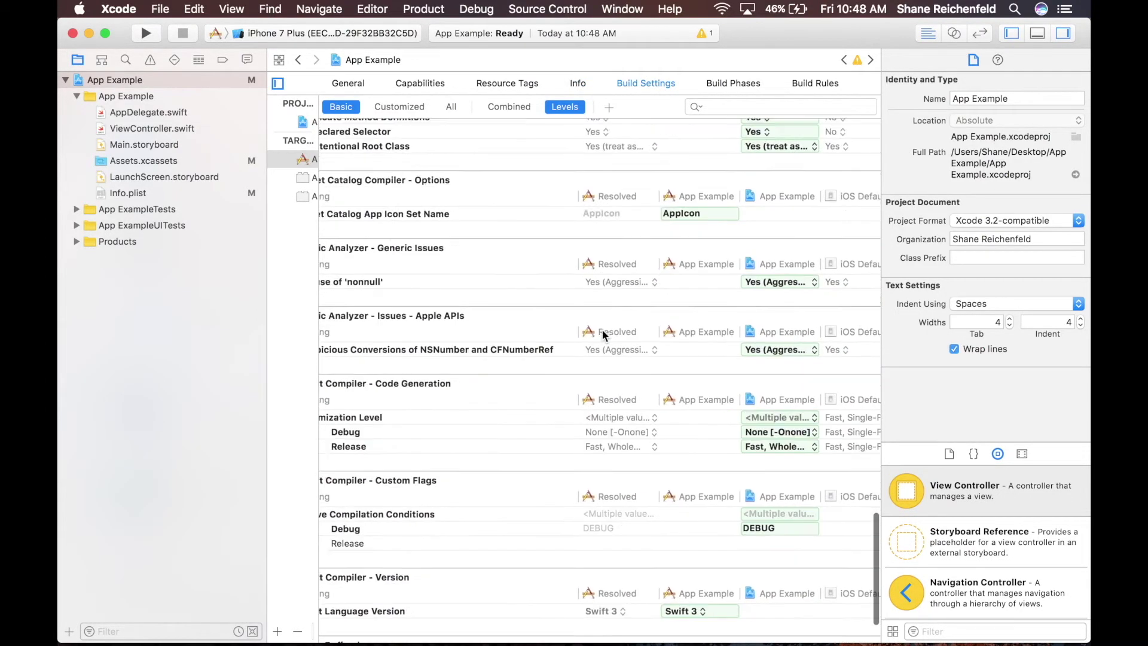
pyautogui.hscroll(-2, 631, 259)
pyautogui.scroll(17, 631, 259)
pyautogui.scroll(15, 632, 264)
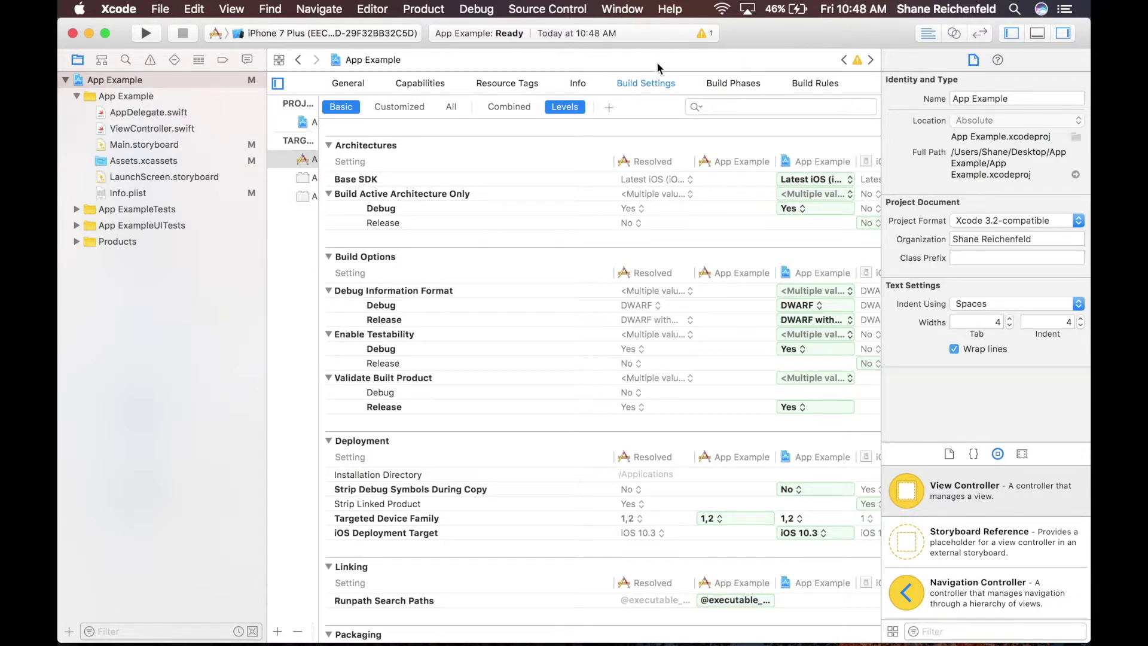
# Check the target's Build Phases and Build Rules, then return to its General settings
pyautogui.click(730, 82)
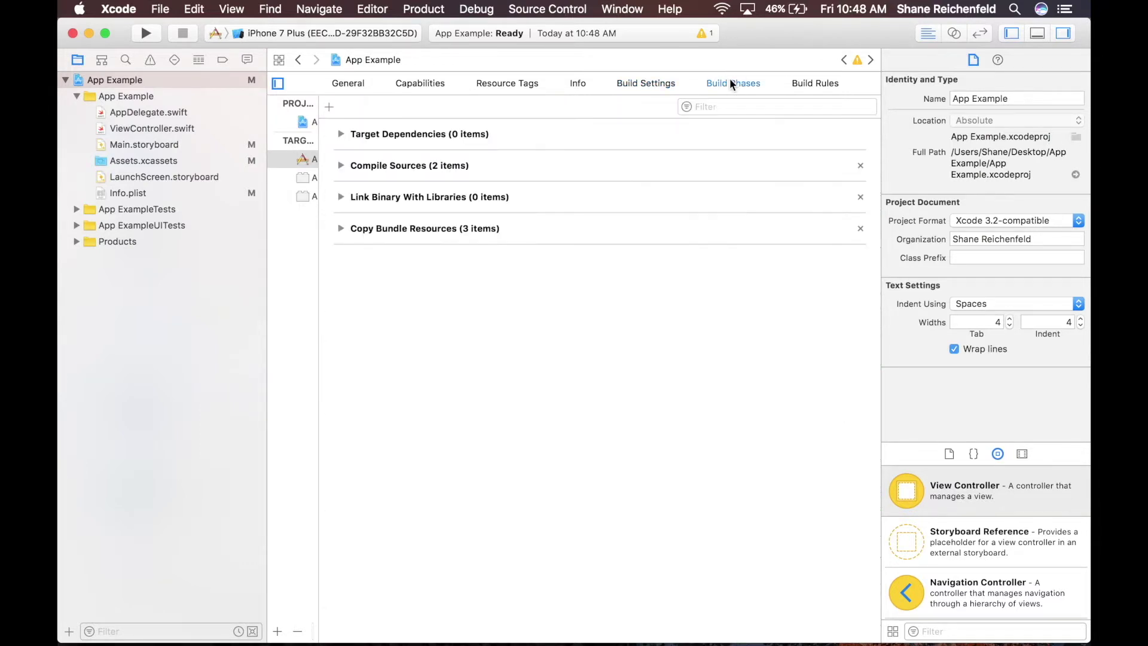
pyautogui.click(801, 83)
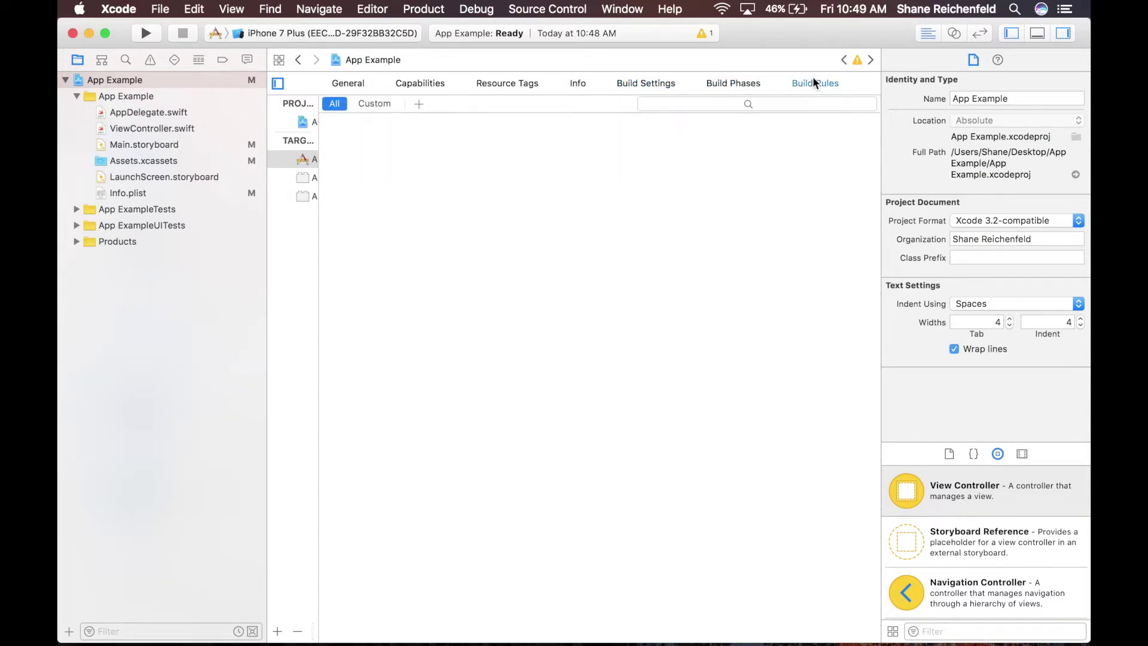
pyautogui.click(352, 84)
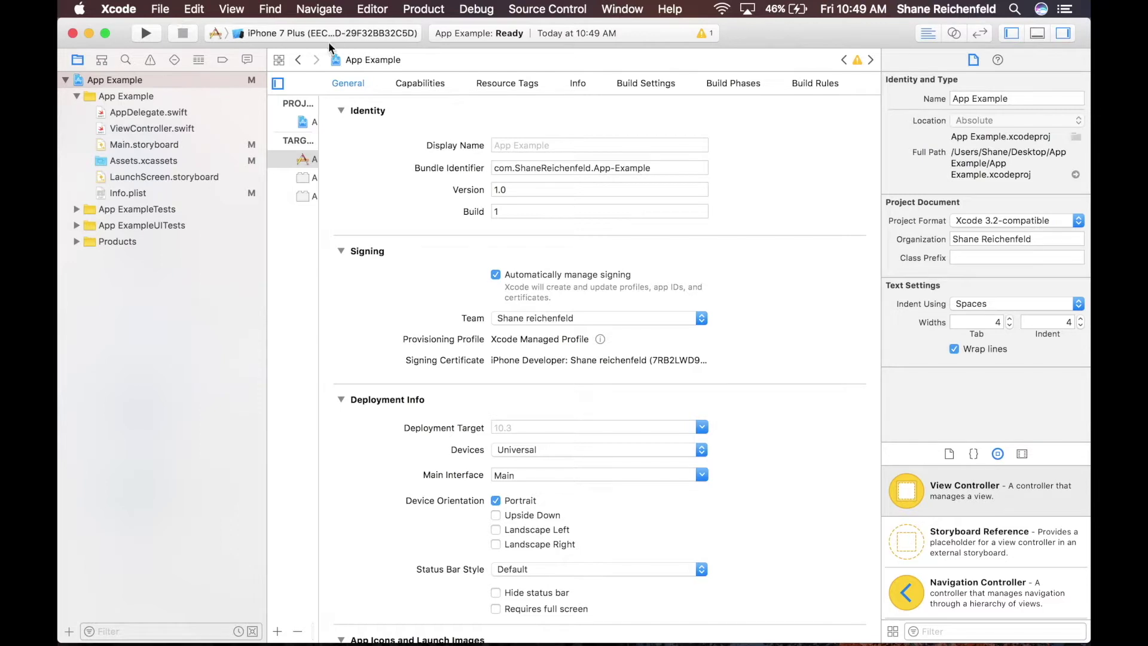
# Set the run destination to the iPhone 5 simulator and run App Example on it
pyautogui.click(287, 33)
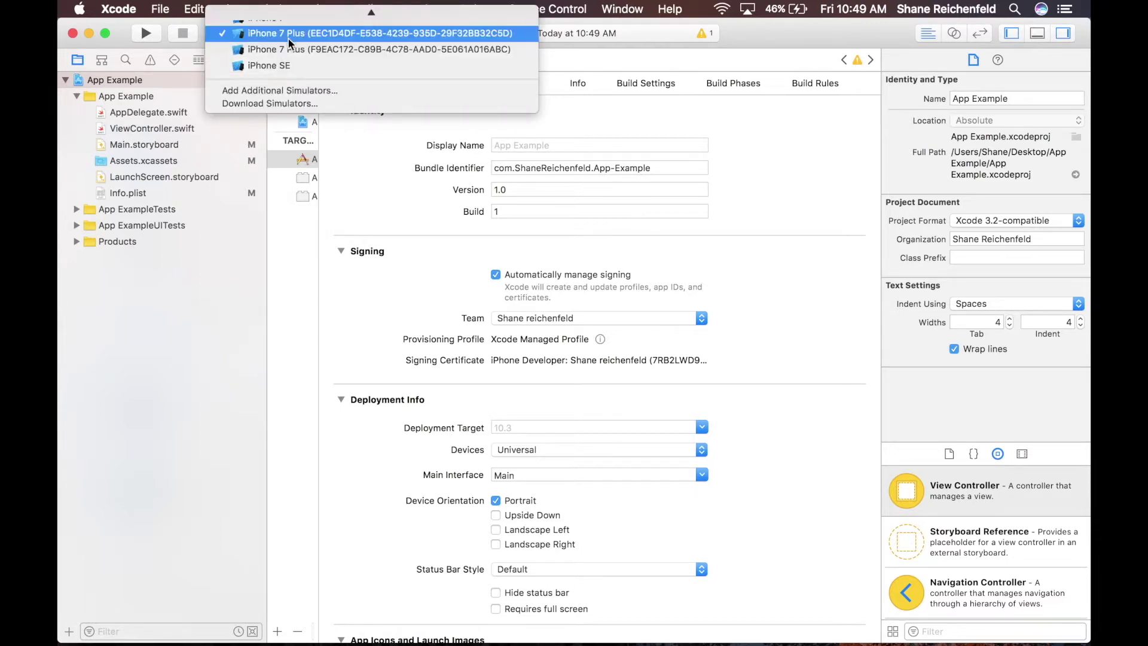
pyautogui.scroll(3, 287, 54)
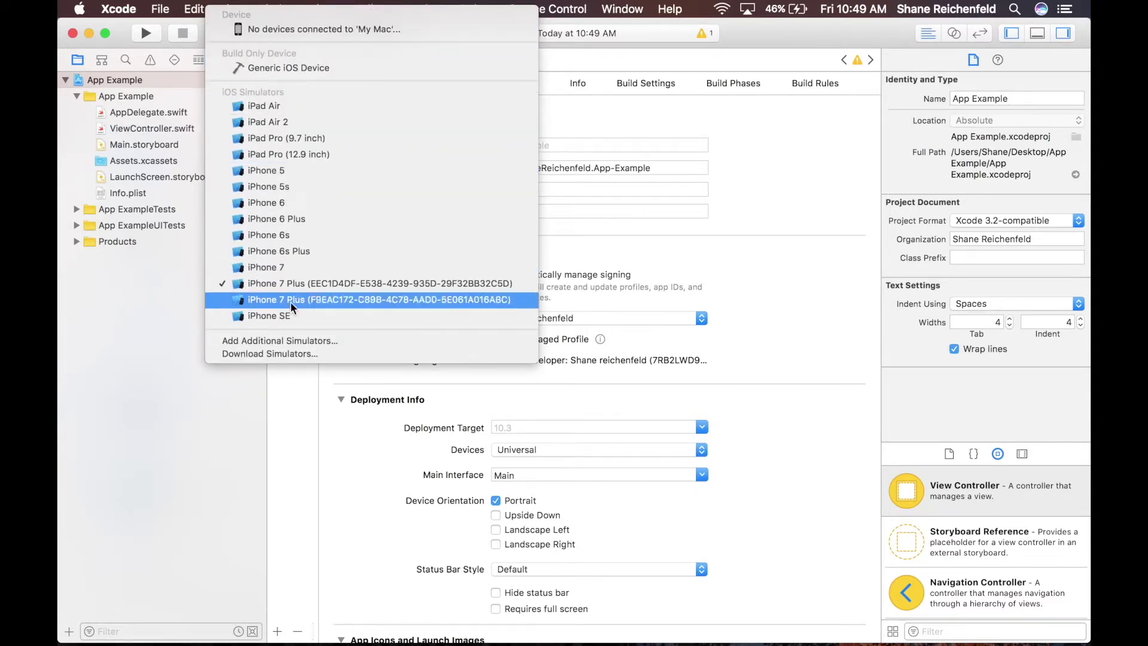
pyautogui.click(327, 173)
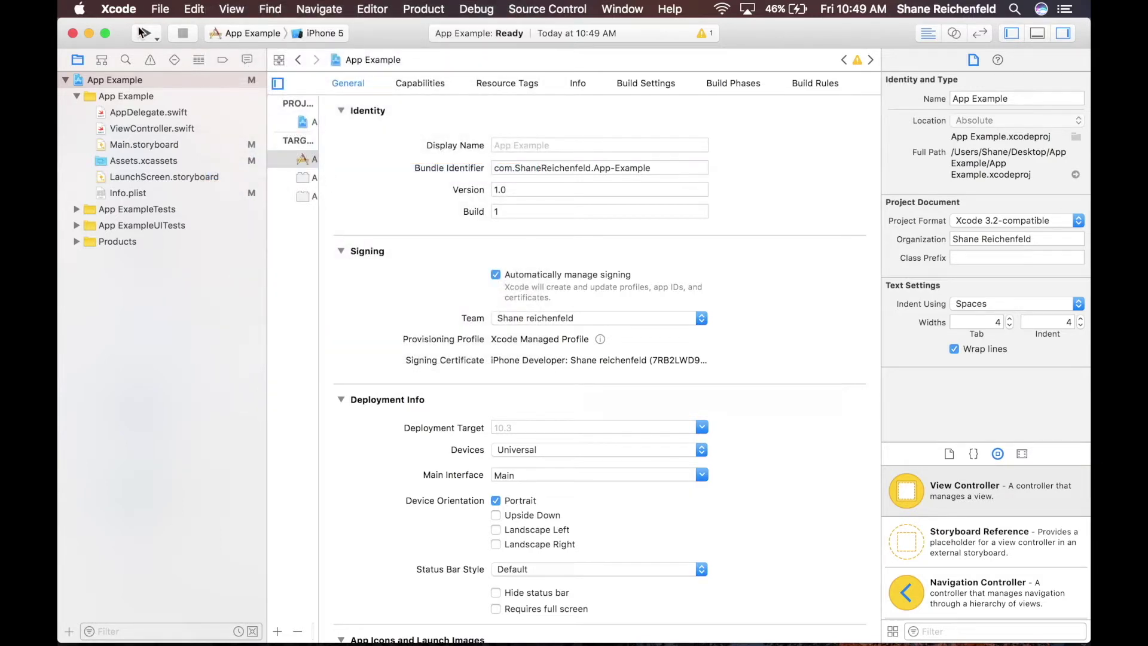
pyautogui.click(141, 33)
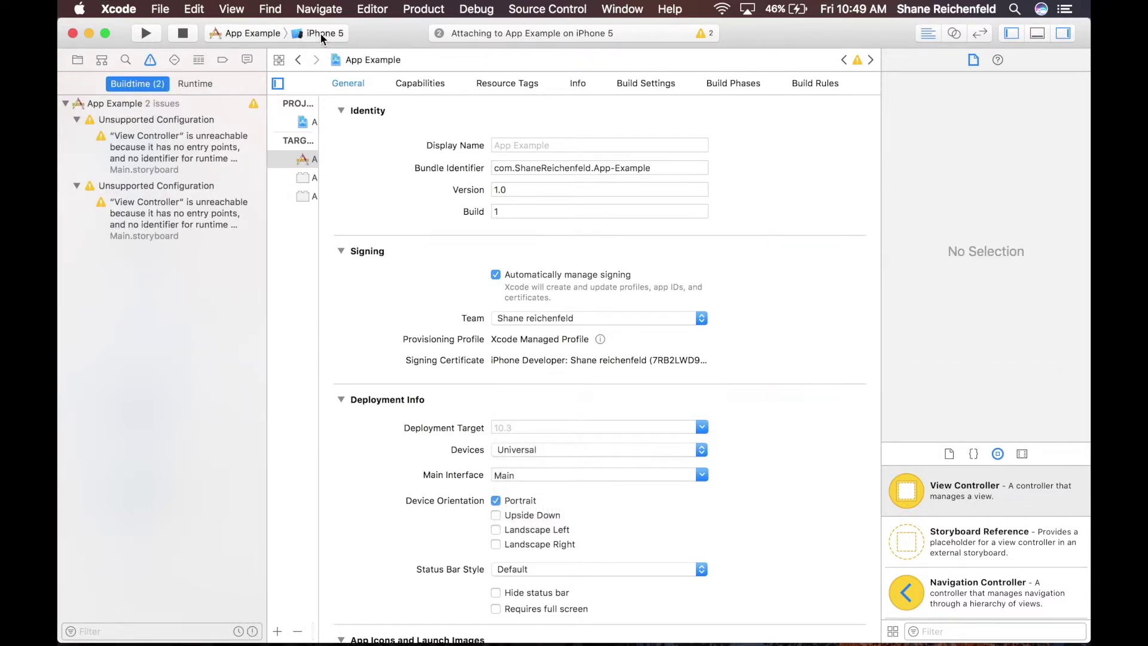
# Switch to the Simulator and move the iPhone 5 window fully into view over the project window
pyautogui.moveTo(912, 639)
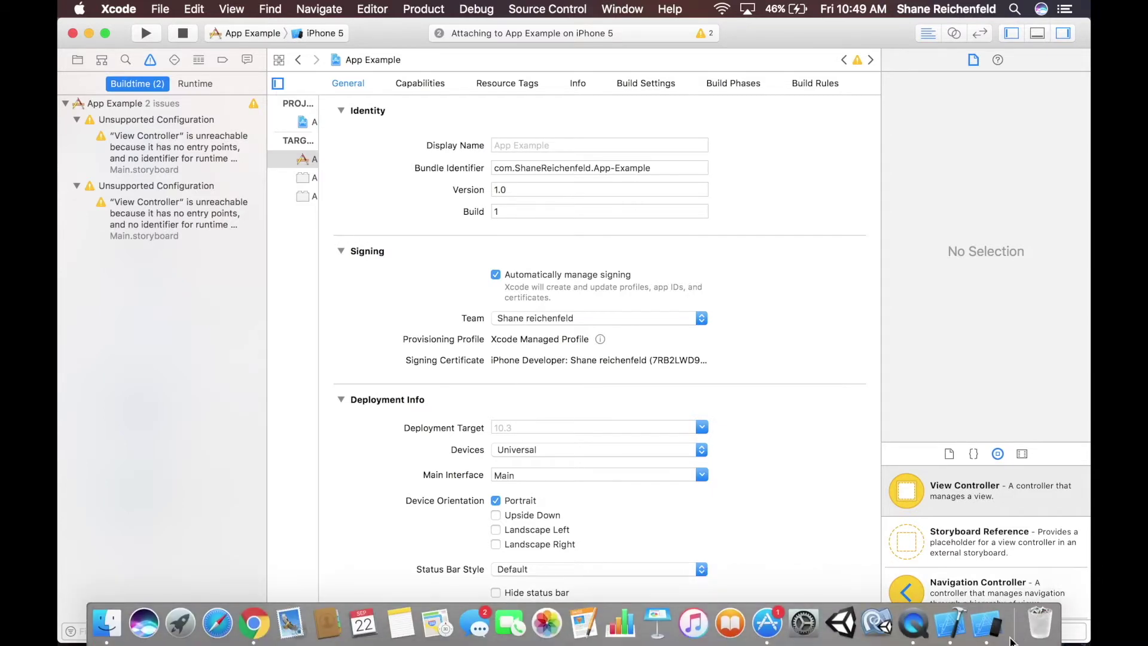
pyautogui.click(986, 625)
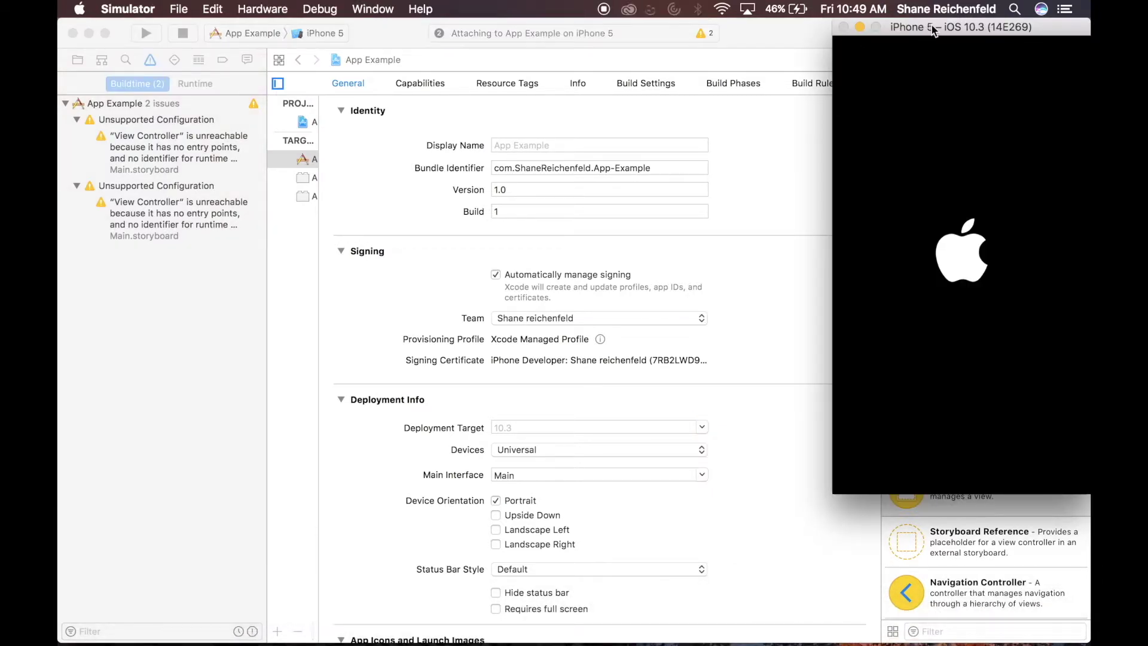
pyautogui.moveTo(933, 30); pyautogui.dragTo(618, 68)
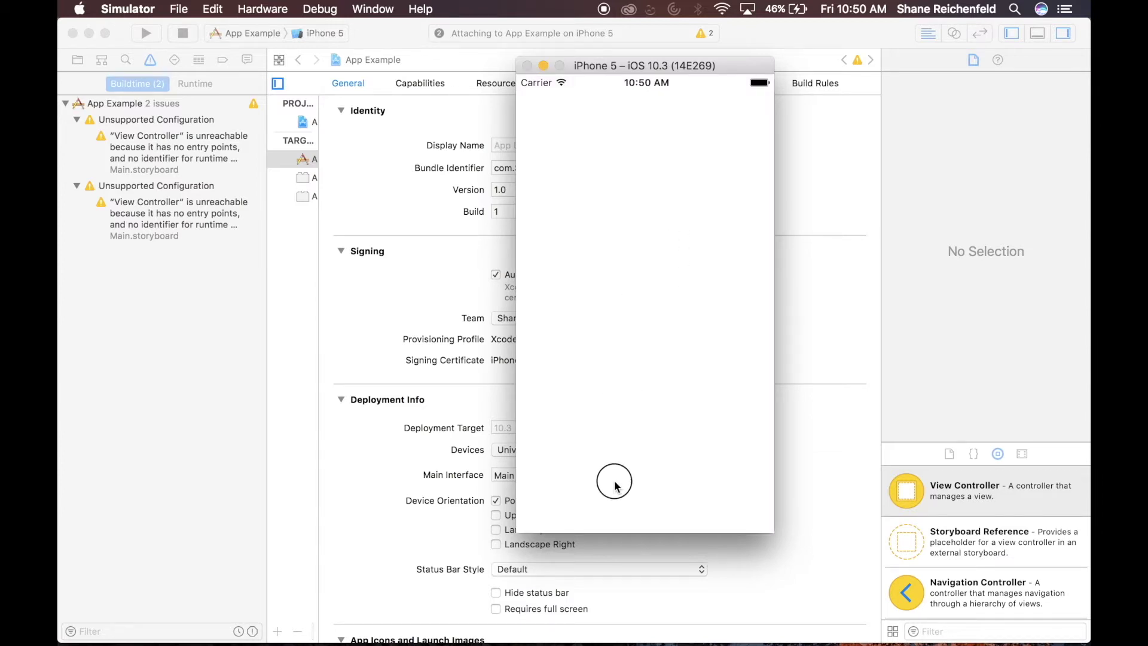
pyautogui.moveTo(638, 76); pyautogui.dragTo(618, 102)
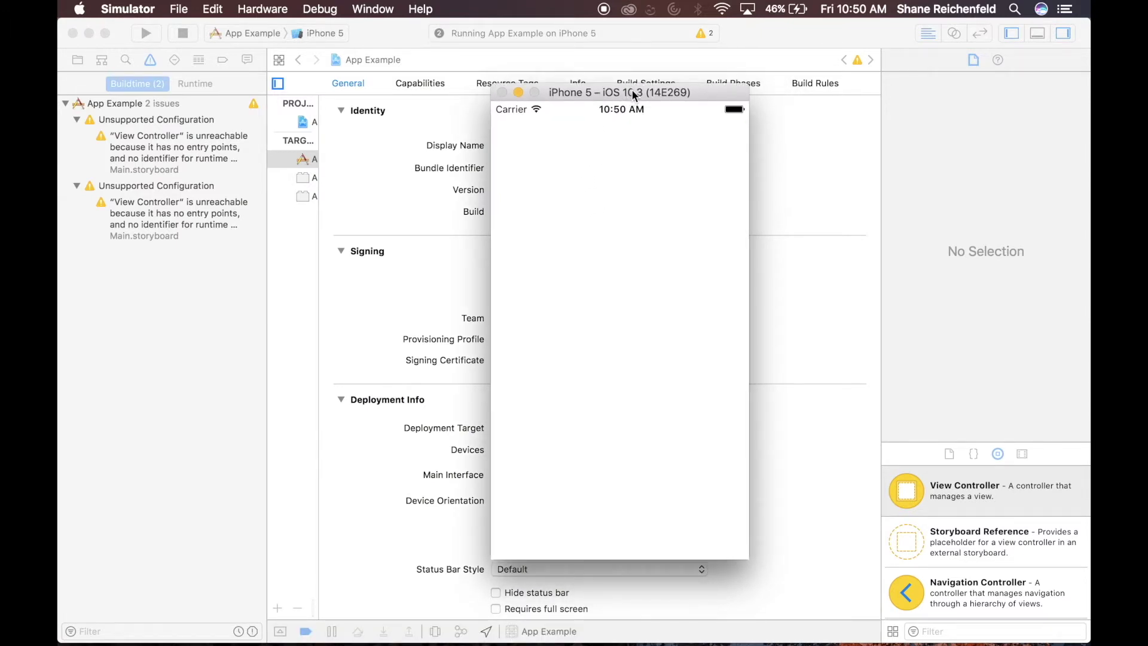
pyautogui.moveTo(633, 93); pyautogui.dragTo(579, 49)
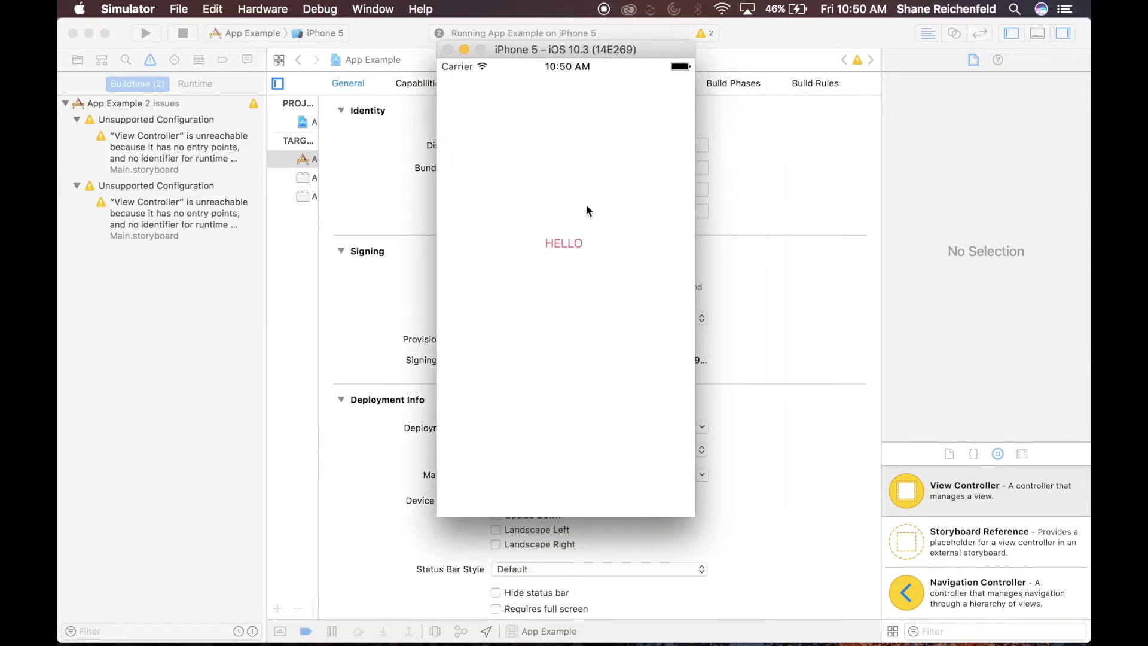
# Try the HELLO button in the running app and quit the Simulator
pyautogui.click(579, 245)
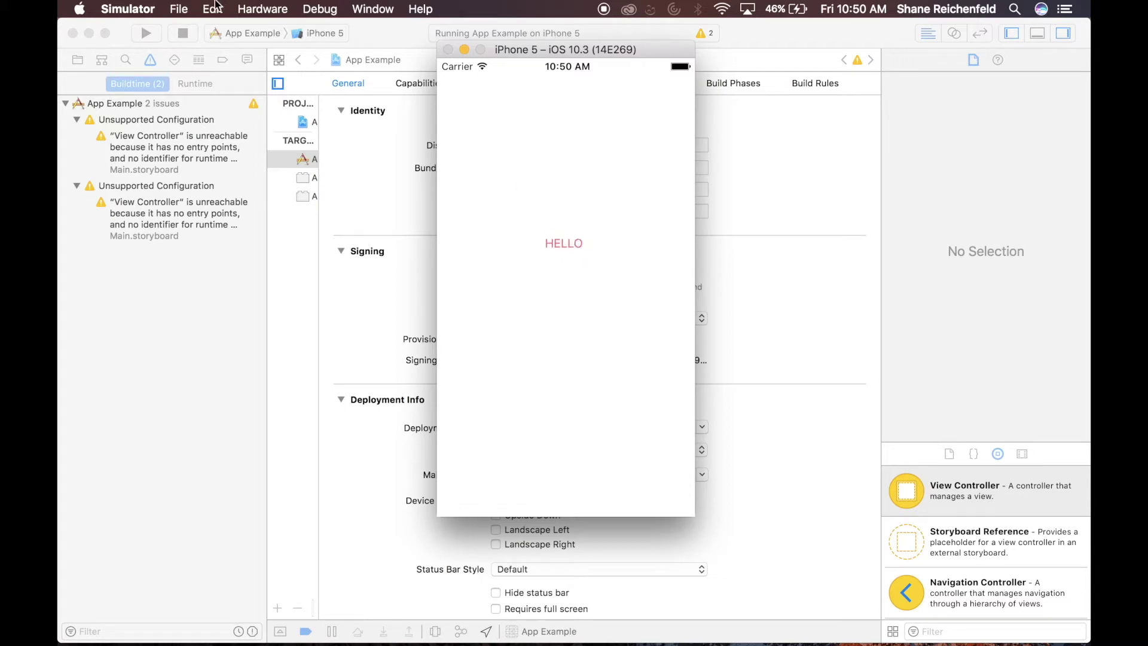
pyautogui.click(128, 9)
pyautogui.click(207, 159)
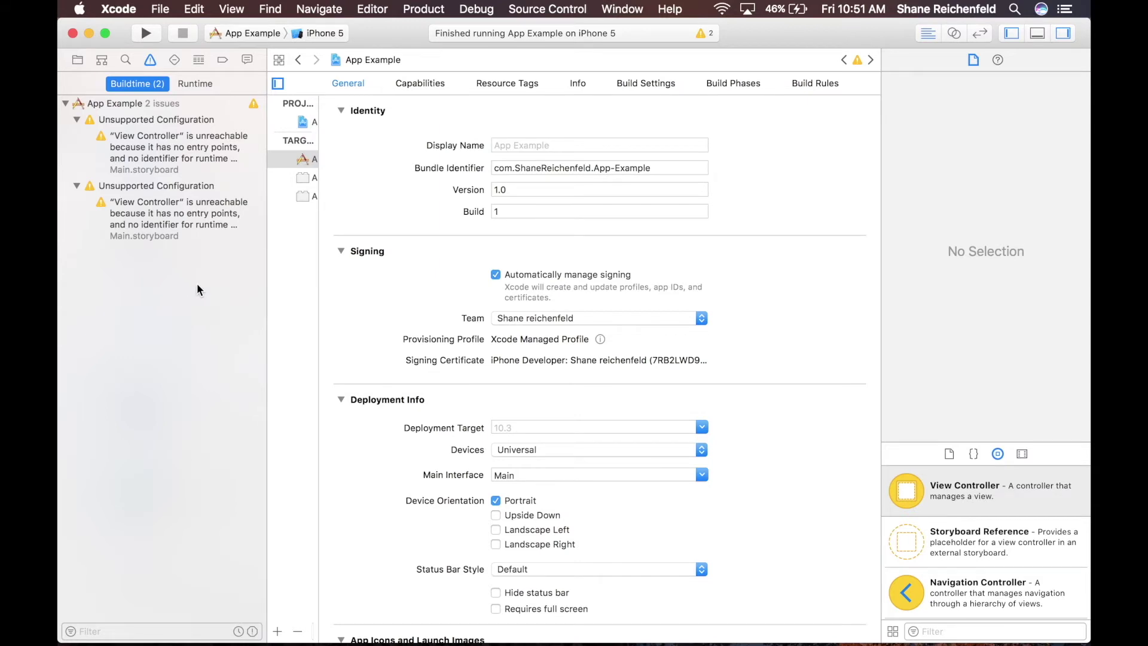
# Return to the project's file list and open Main.storyboard to view both View Controllers together
pyautogui.click(77, 59)
pyautogui.click(130, 148)
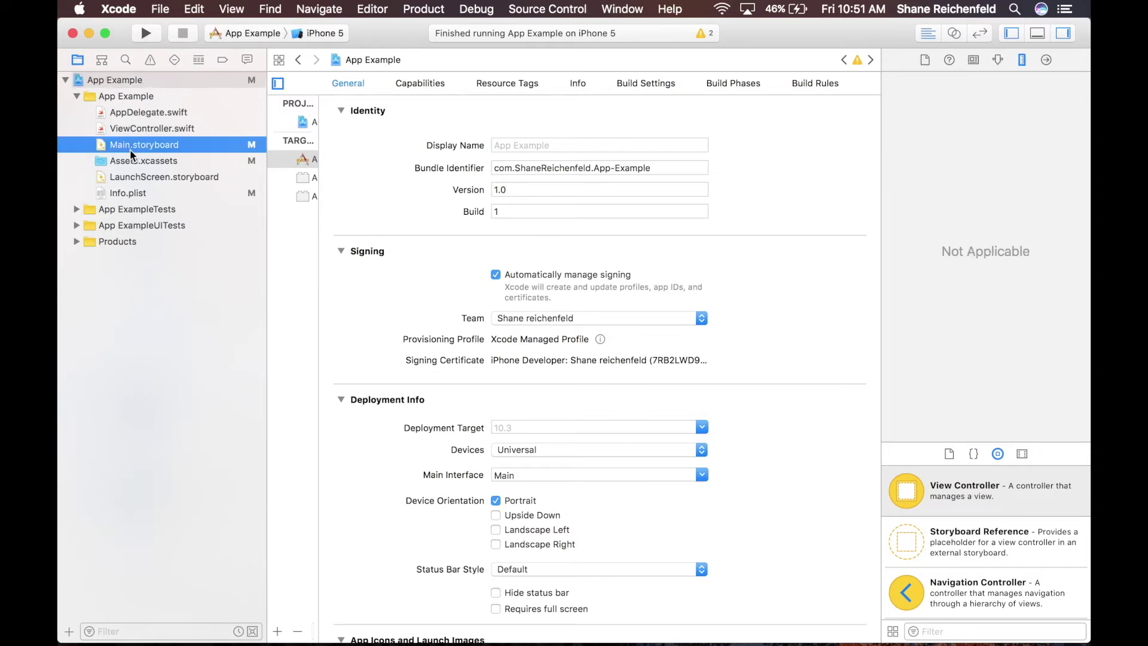
pyautogui.click(770, 257)
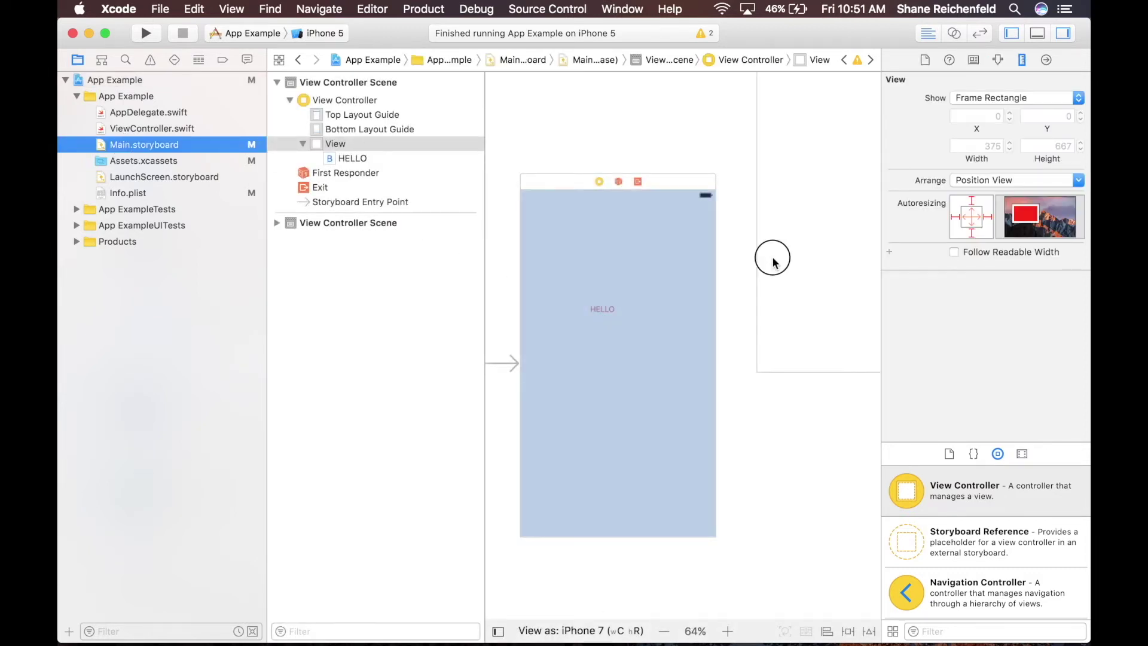
pyautogui.click(771, 257)
pyautogui.scroll(-5, 788, 209)
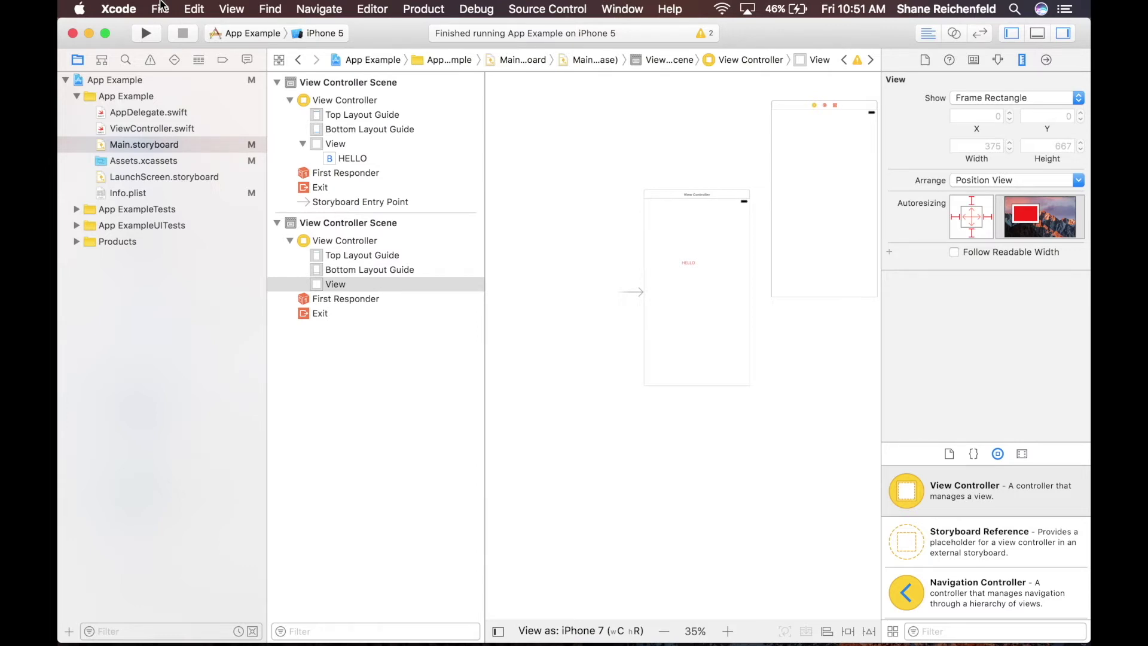
# Switch to iTunes Connect in Chrome and start creating a new app under My Apps
pyautogui.click(263, 616)
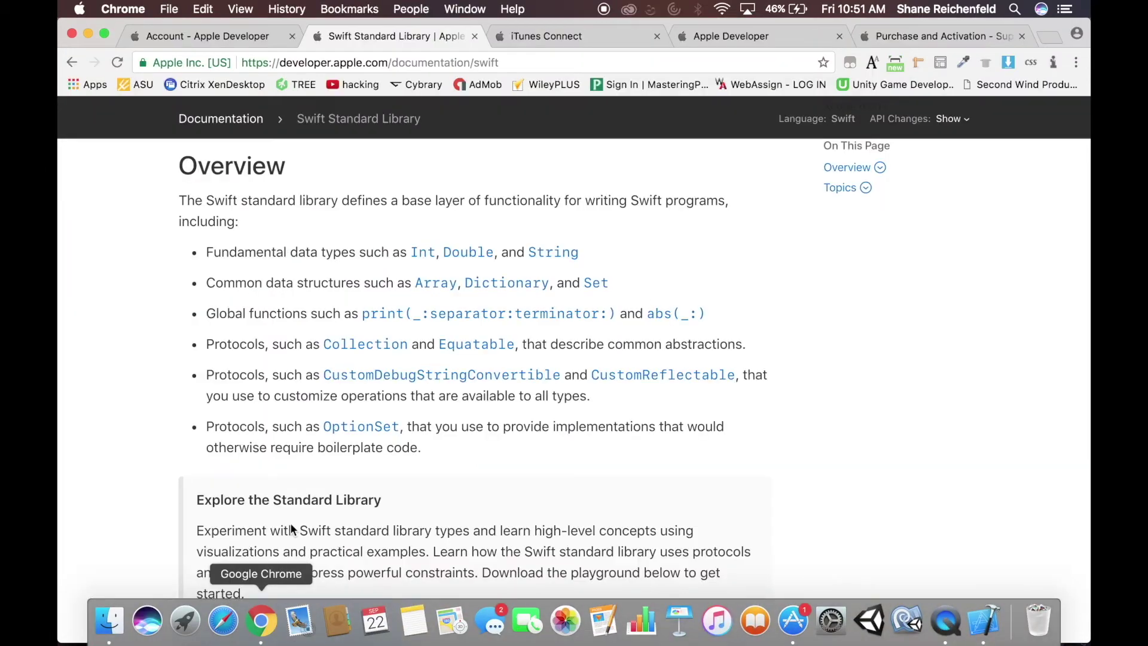
pyautogui.click(546, 41)
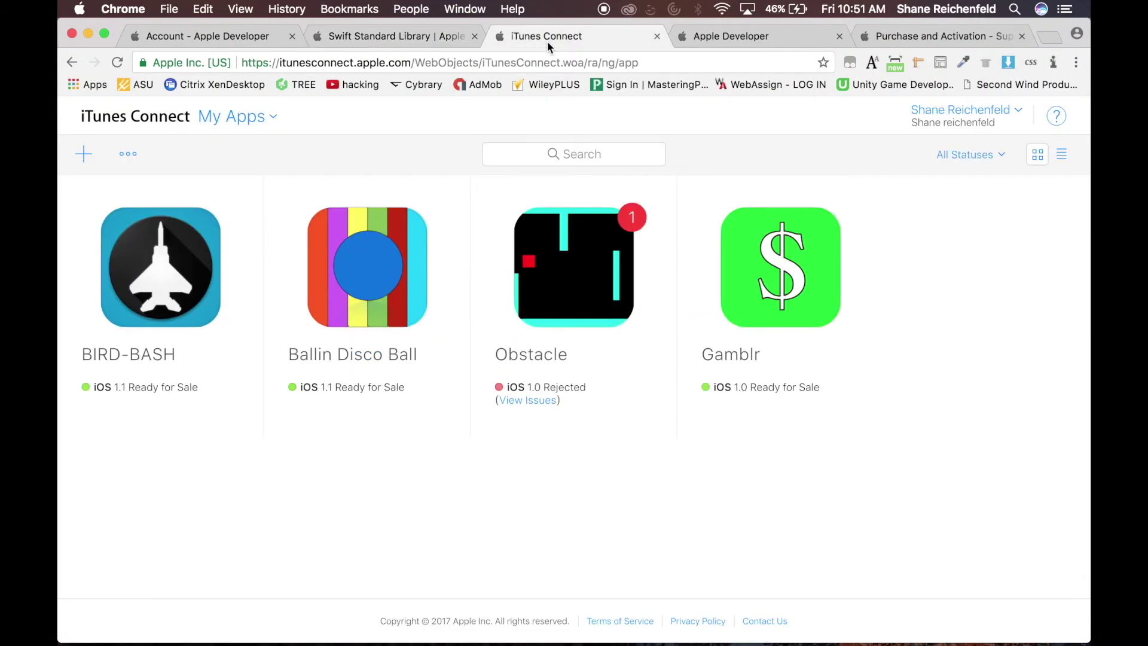
pyautogui.click(84, 155)
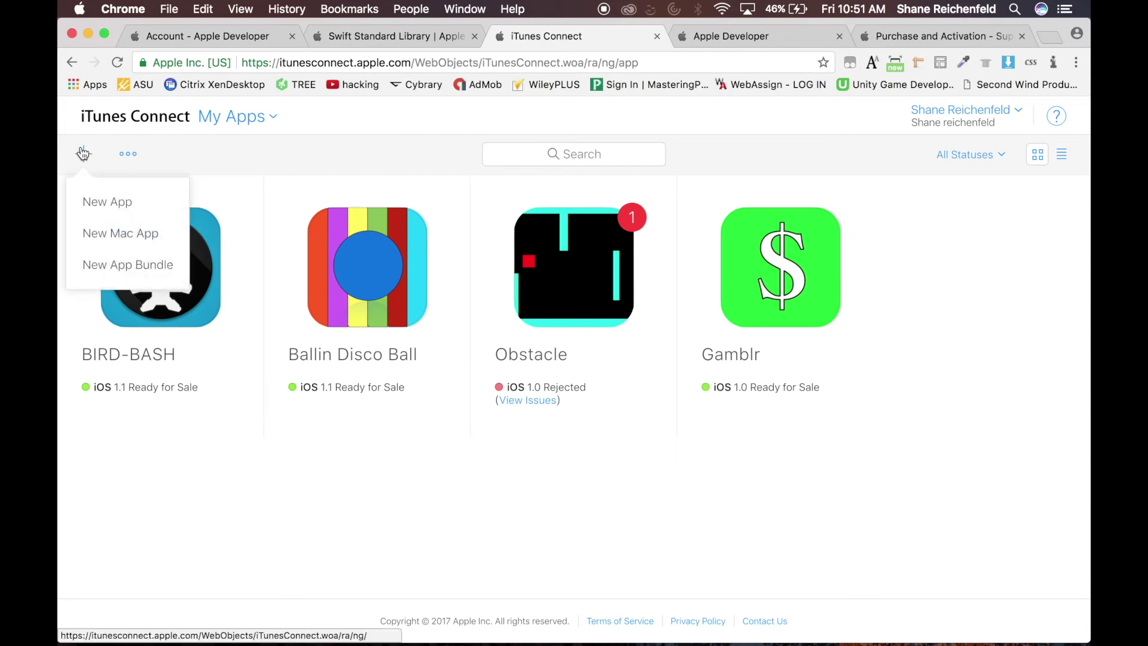
pyautogui.click(103, 203)
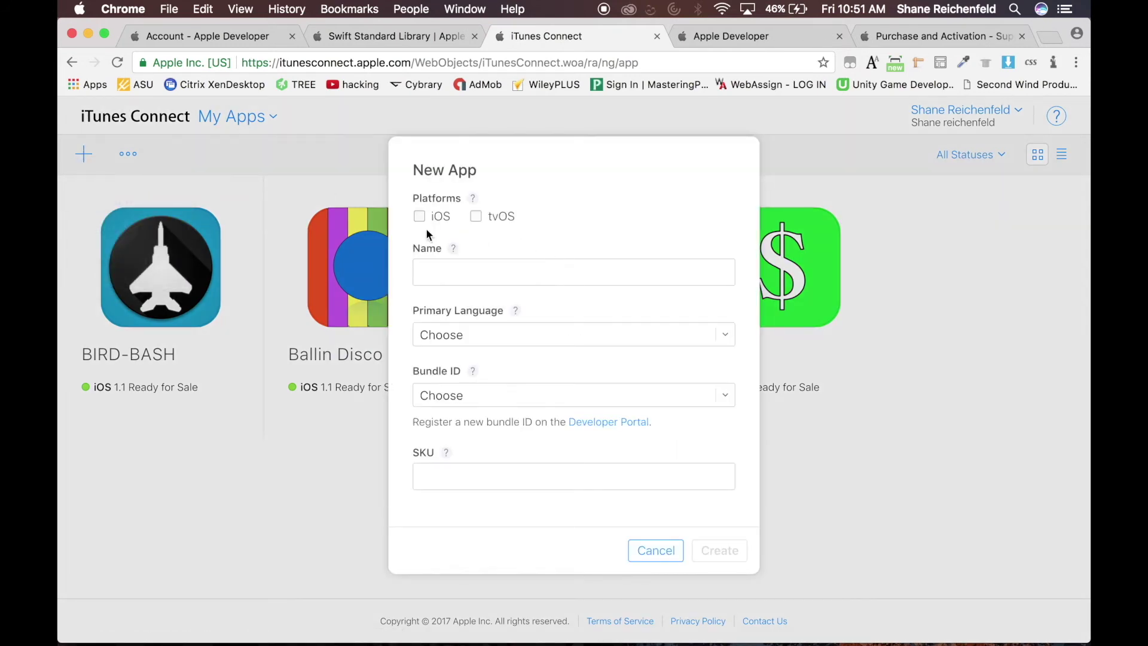
# Set the new app's platform to iOS, its name to "dgafda" and its primary language to English (U.S.)
pyautogui.click(429, 219)
pyautogui.click(456, 270)
pyautogui.write('dgafda')
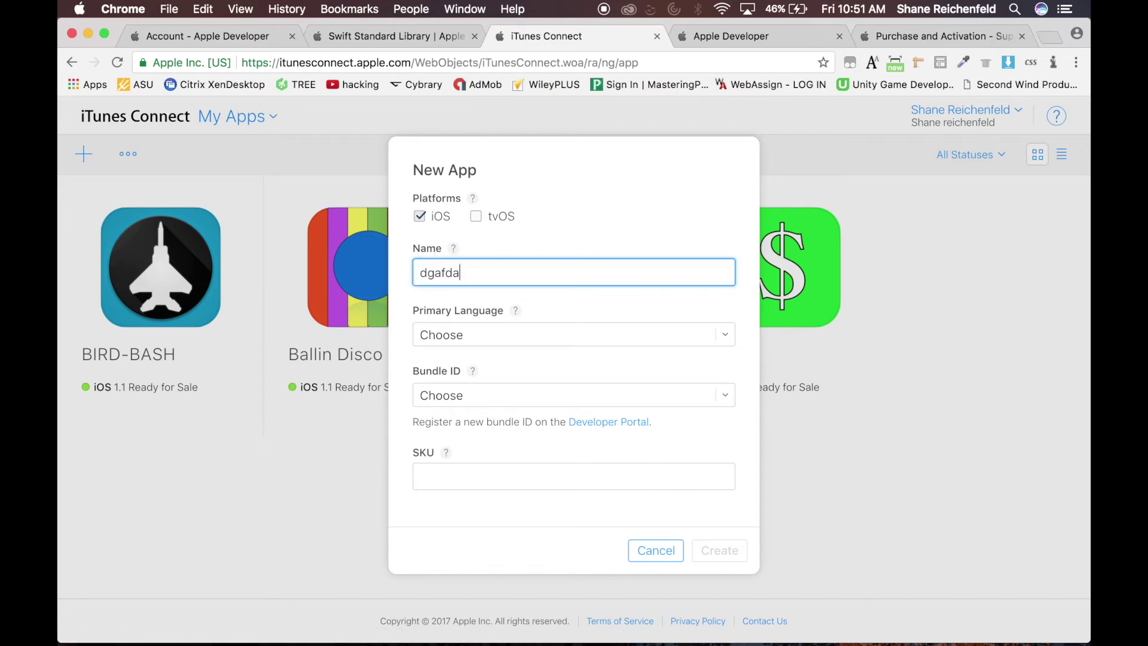
pyautogui.click(475, 333)
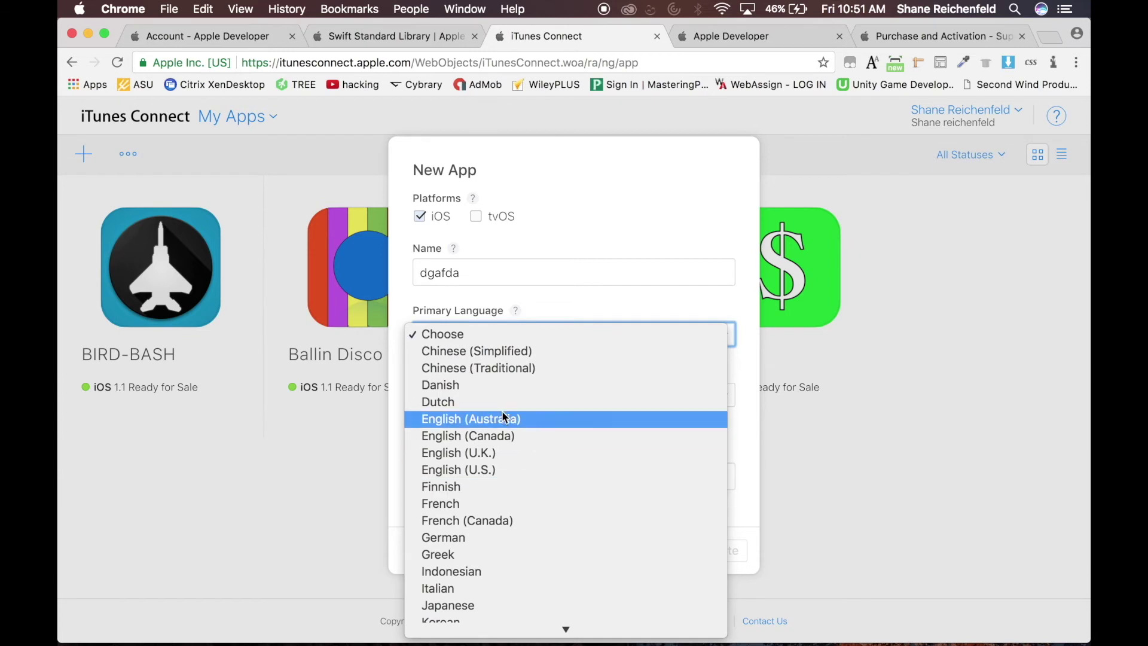
pyautogui.click(499, 470)
# Look through the bundle IDs available for the new app without choosing one
pyautogui.click(537, 397)
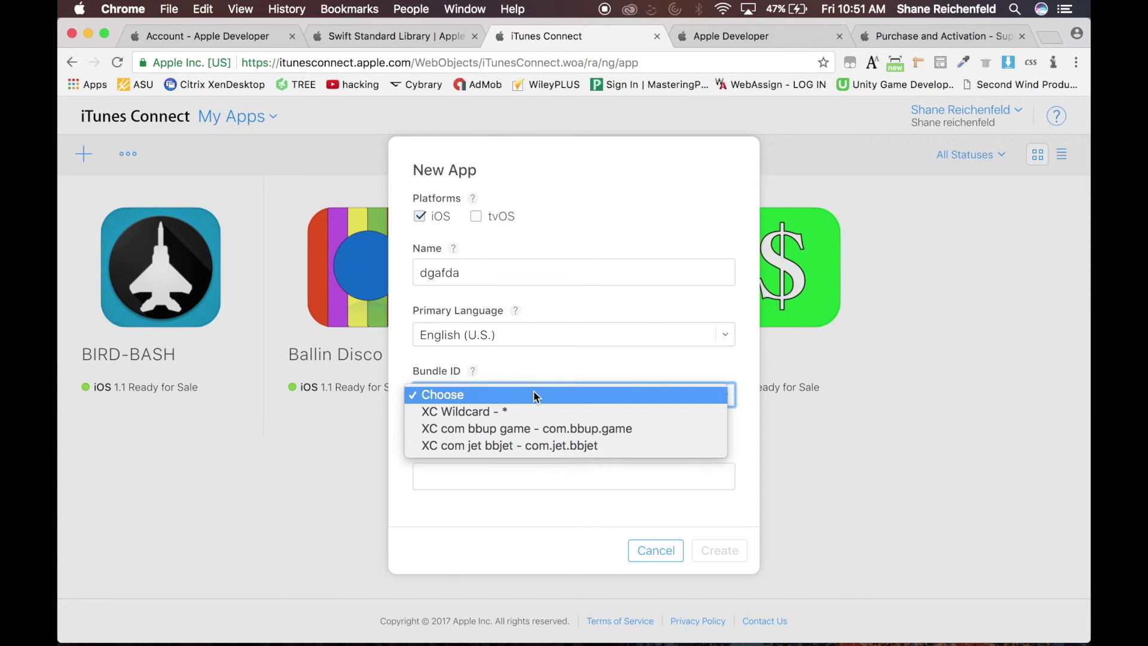
pyautogui.click(577, 373)
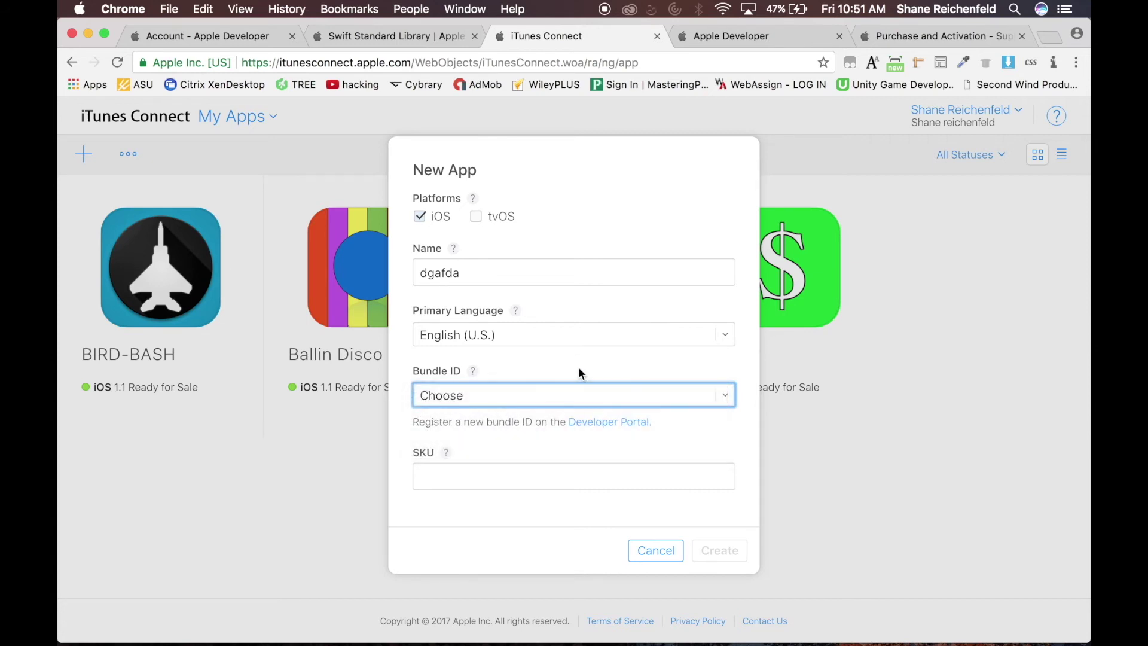
pyautogui.click(566, 396)
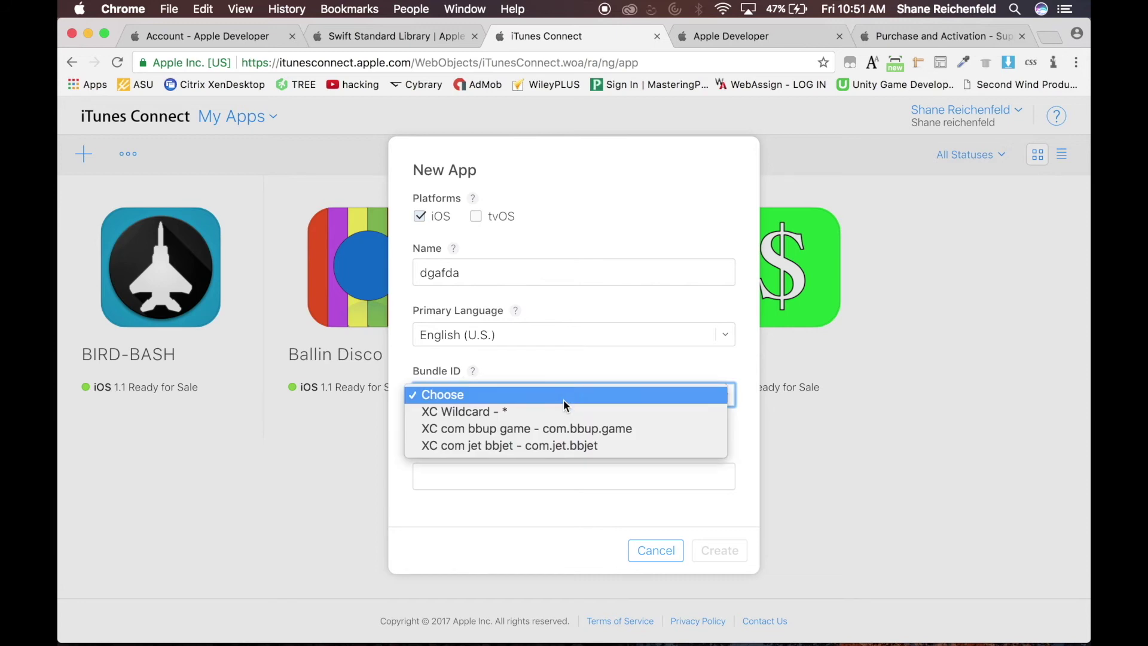
pyautogui.click(572, 397)
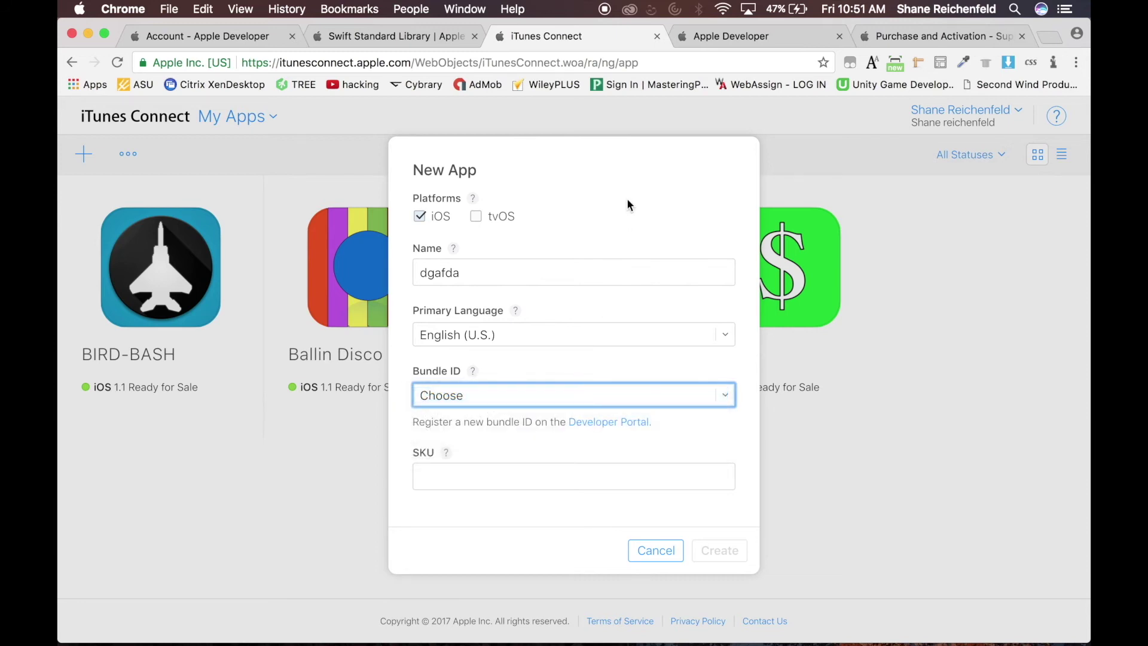
# Check the Apple Developer account page for Certificates, IDs & Profiles and return to the new app form in iTunes Connect
pyautogui.click(179, 40)
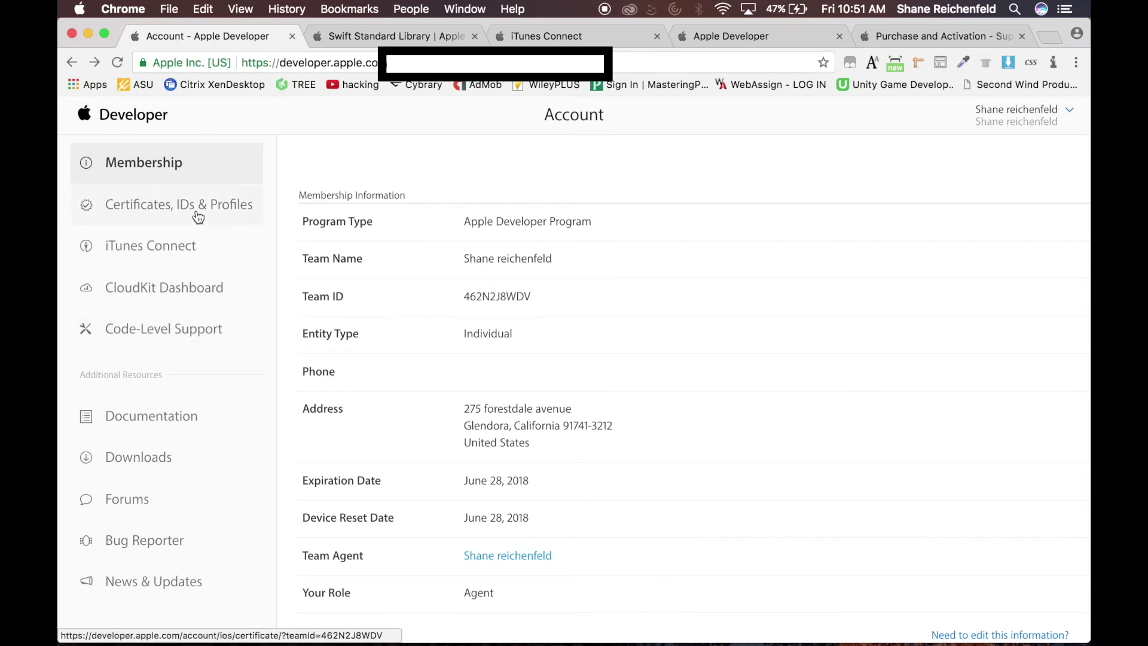
pyautogui.click(386, 38)
pyautogui.click(539, 35)
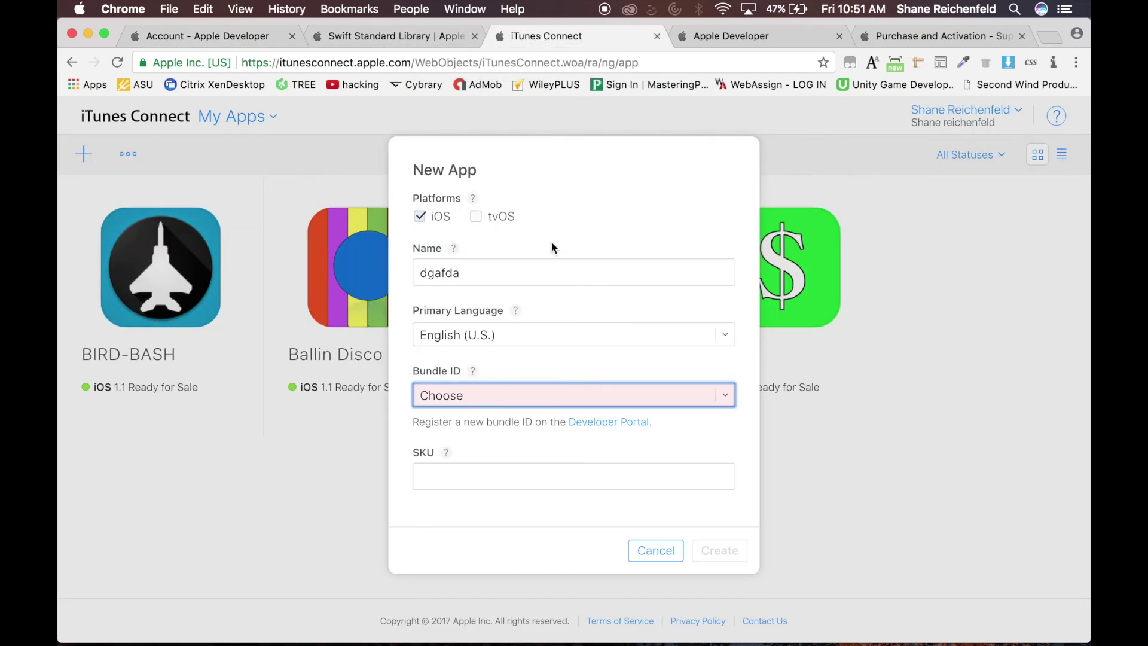
# Set the new app's bundle ID to "XC Wildcard - *" with the suffix "khf"
pyautogui.click(561, 394)
pyautogui.click(561, 394)
pyautogui.click(559, 393)
pyautogui.click(559, 412)
pyautogui.click(595, 442)
pyautogui.write('khf')
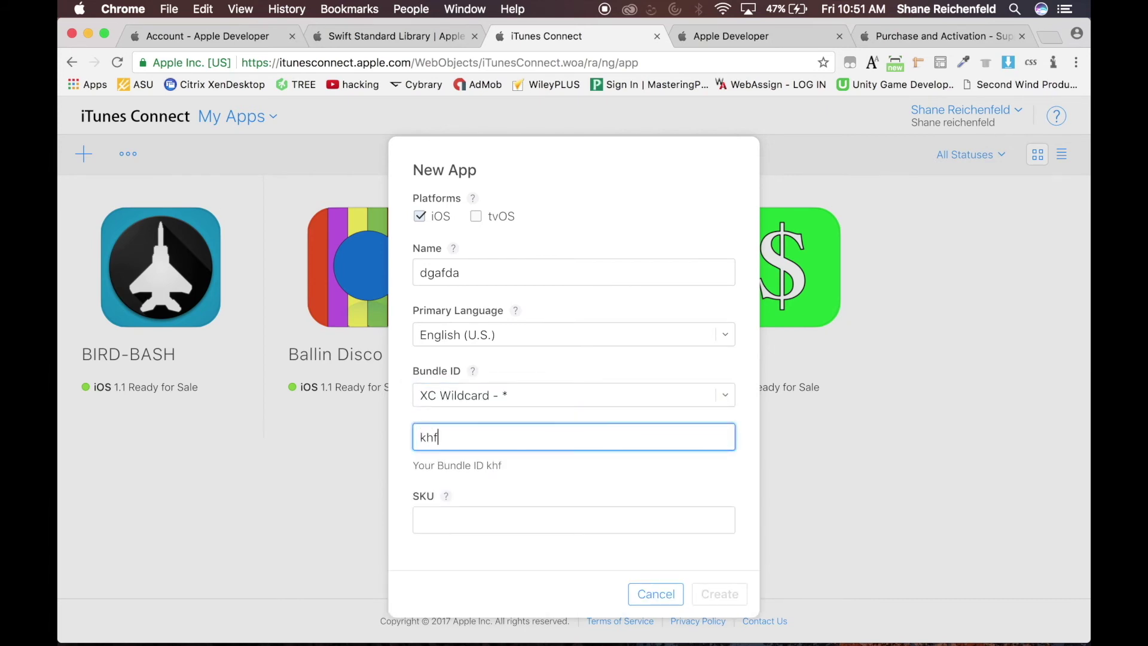
# Check the explanation of the SKU, set it to "adsfagdffsf" and create the app
pyautogui.click(563, 519)
pyautogui.click(447, 502)
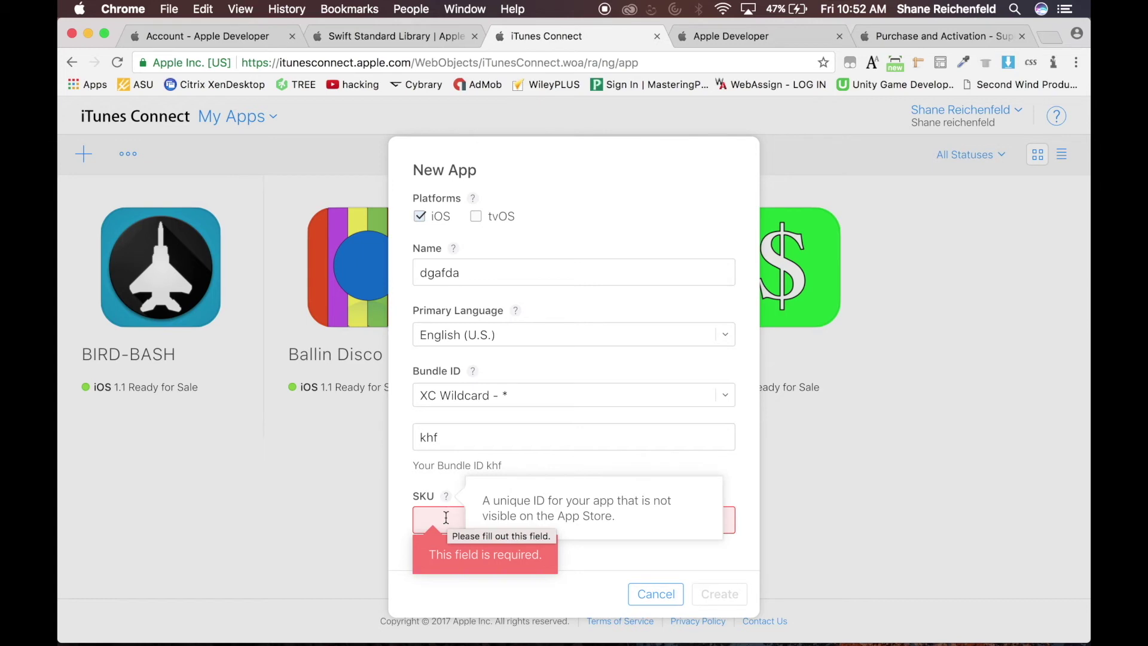
pyautogui.click(446, 517)
pyautogui.write('adsfagdffsf')
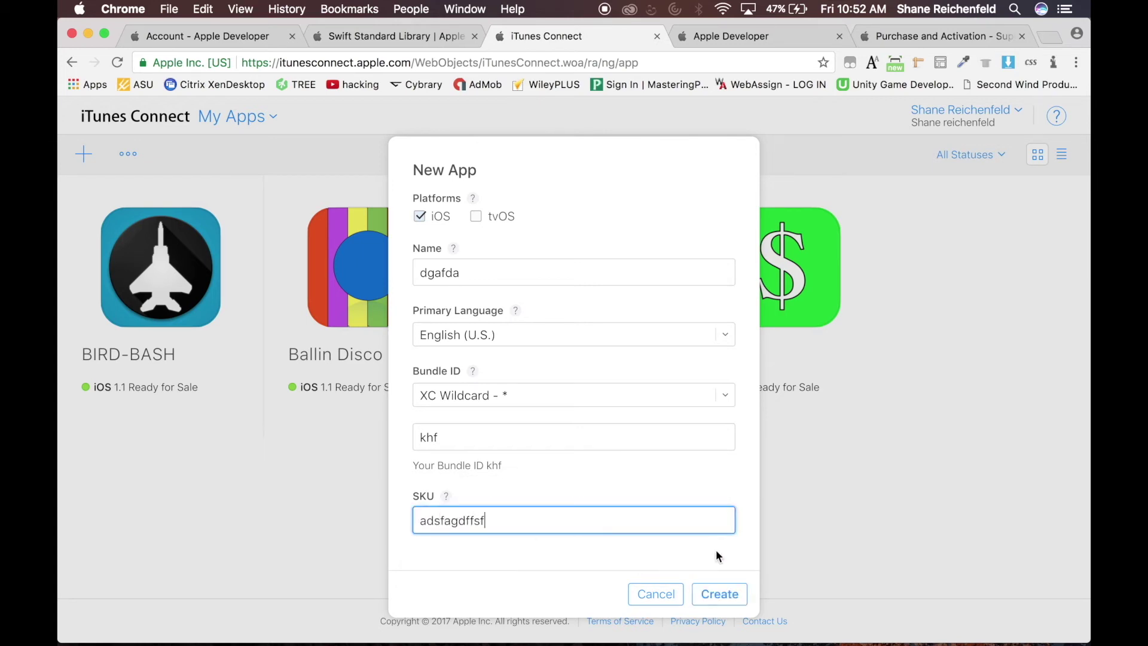
pyautogui.click(720, 593)
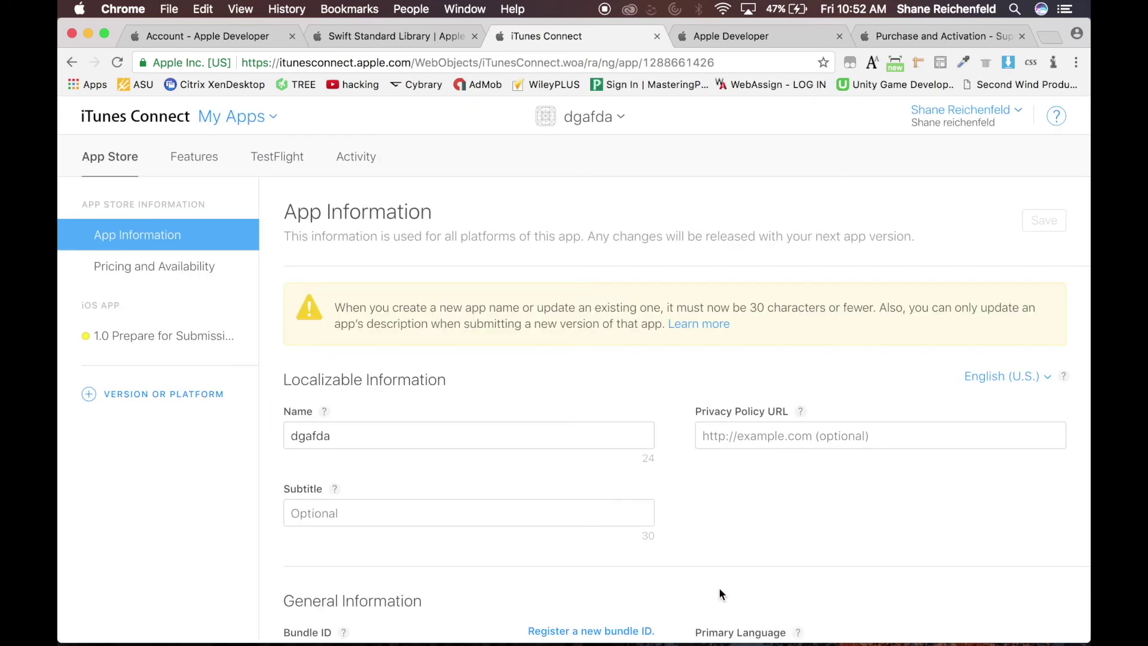
# Review the localizable, general and additional sections of the new app's App Information page
pyautogui.scroll(-4, 465, 323)
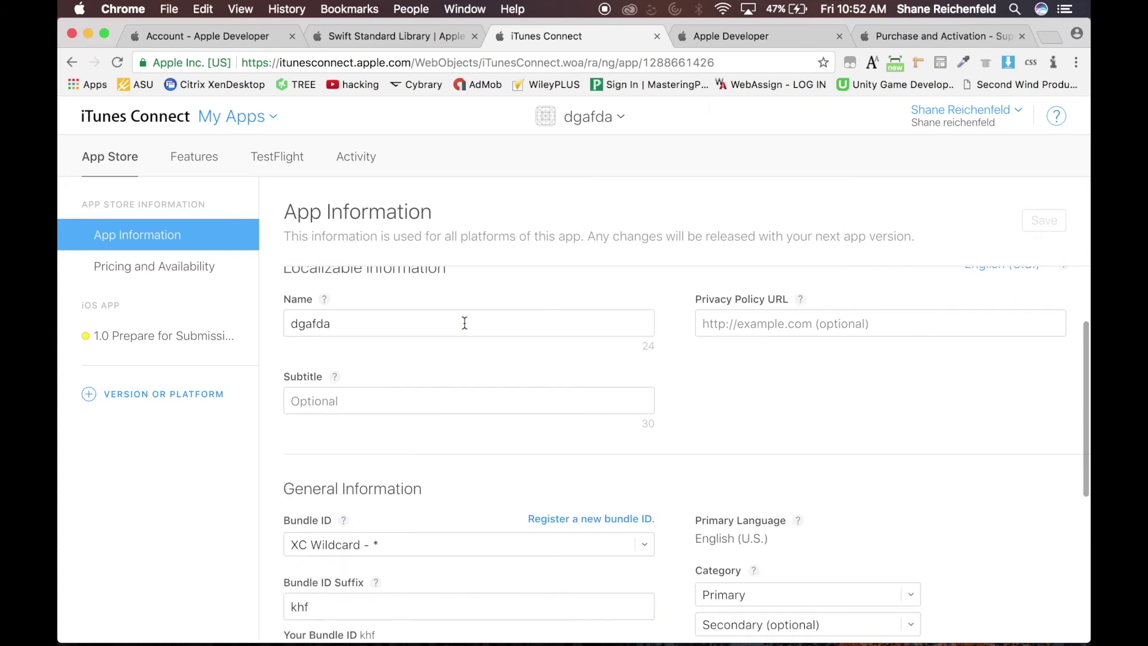
pyautogui.scroll(-10, 465, 322)
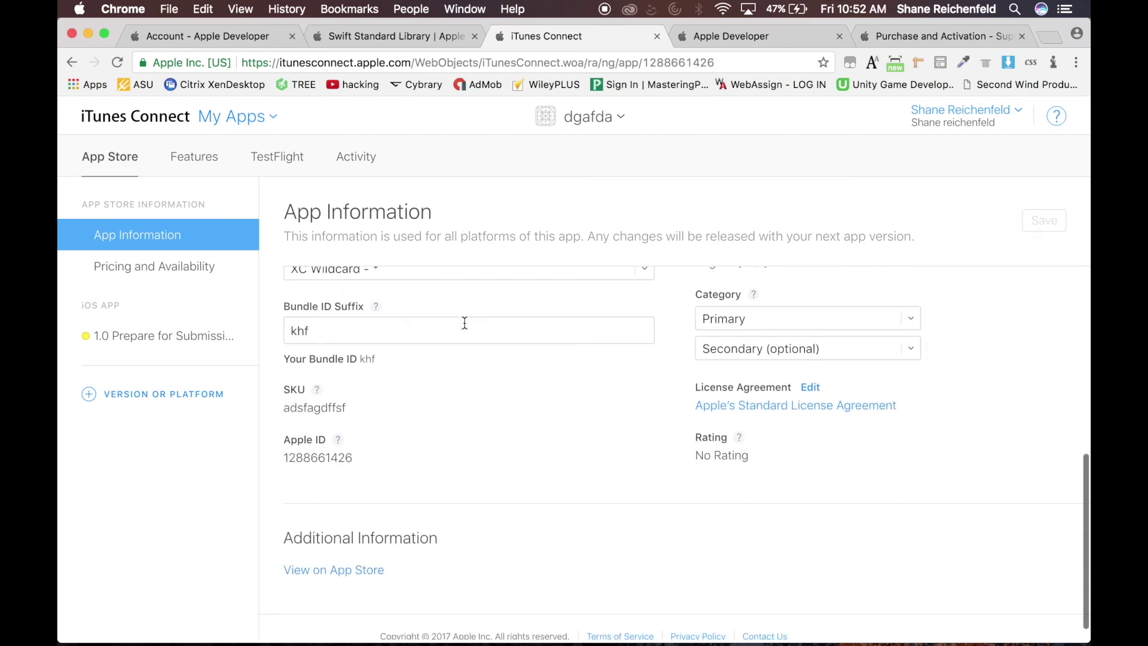
pyautogui.scroll(3, 464, 323)
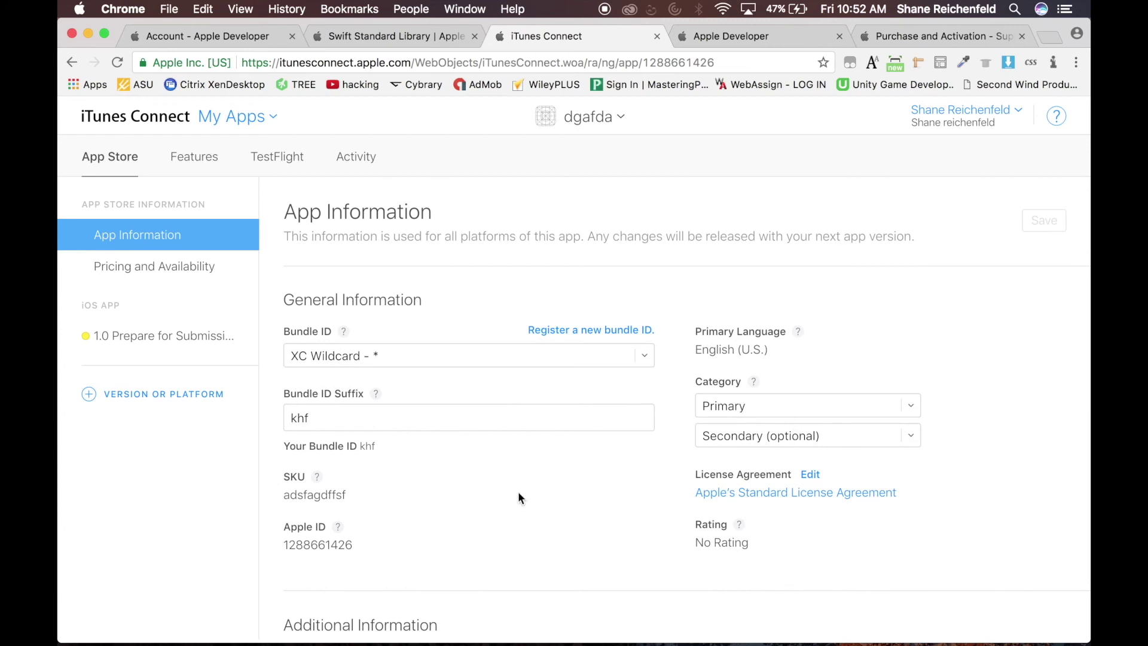
pyautogui.scroll(4, 518, 495)
pyautogui.scroll(4, 518, 490)
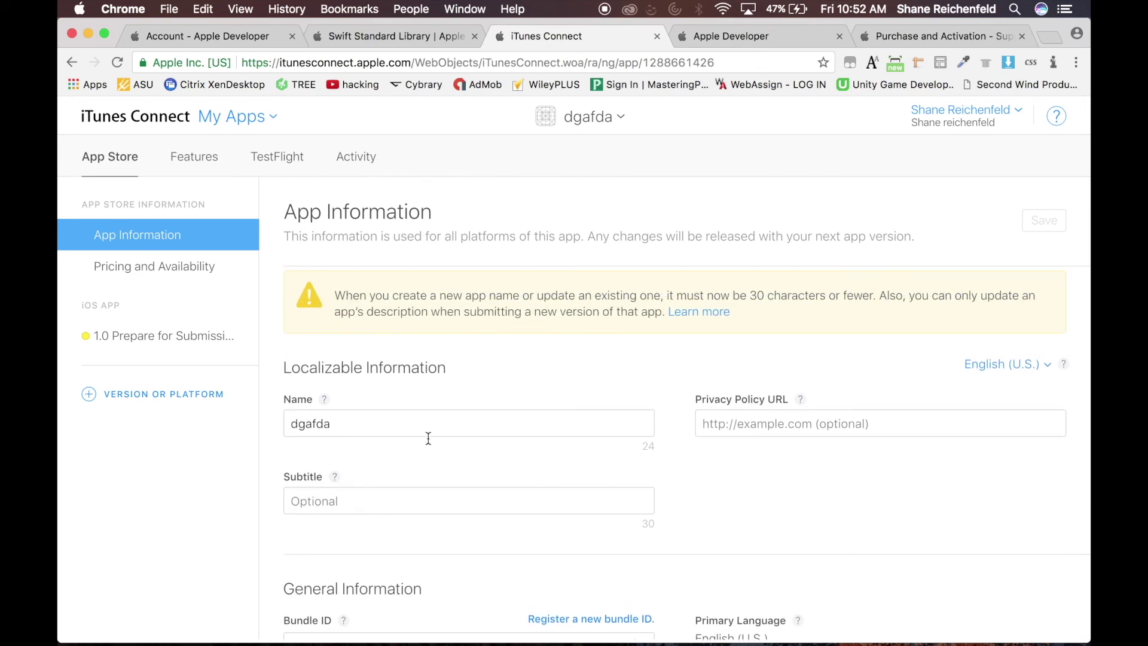
# Open the app's Pricing and Availability page and review its price schedule, availability and volume purchase options
pyautogui.click(206, 269)
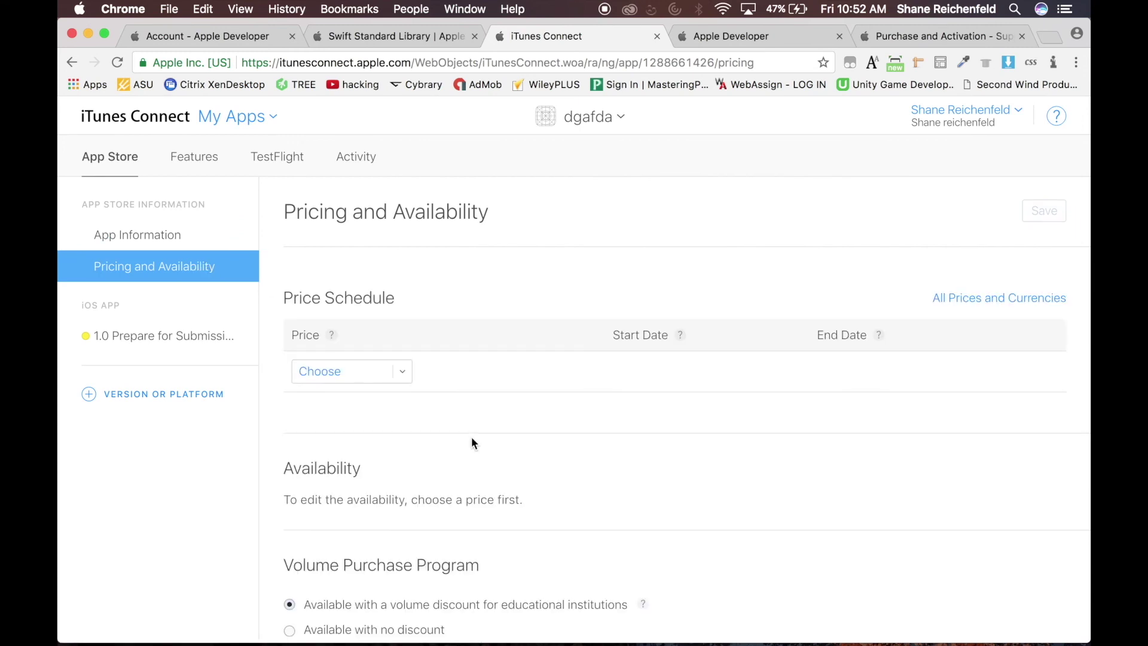
pyautogui.scroll(-3, 471, 436)
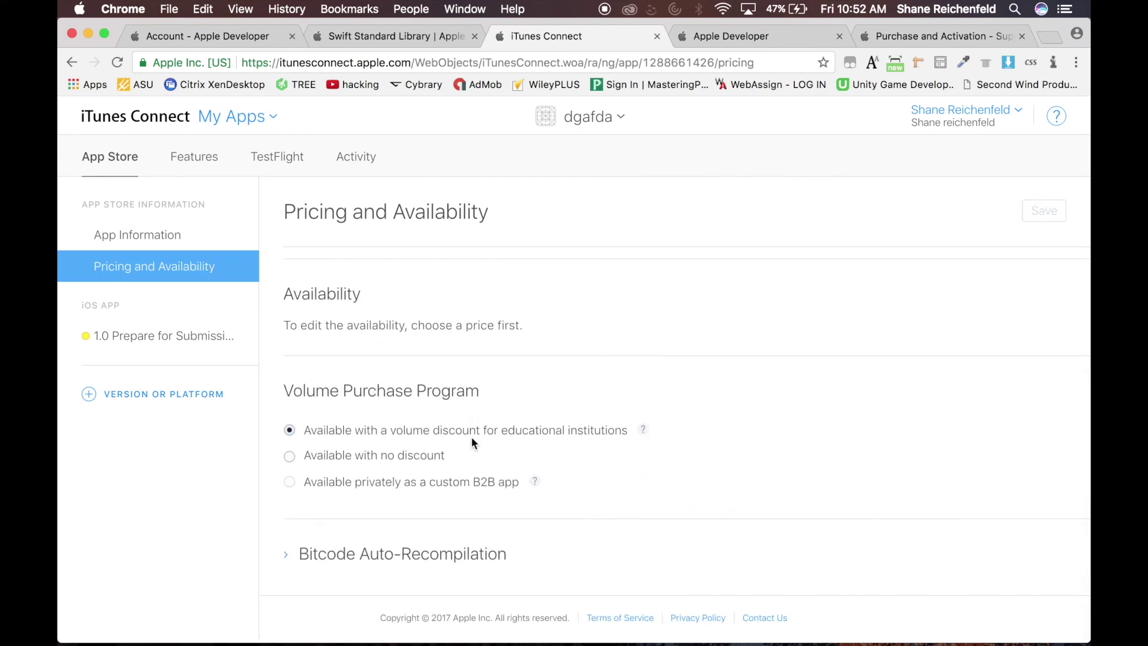
pyautogui.scroll(3, 471, 442)
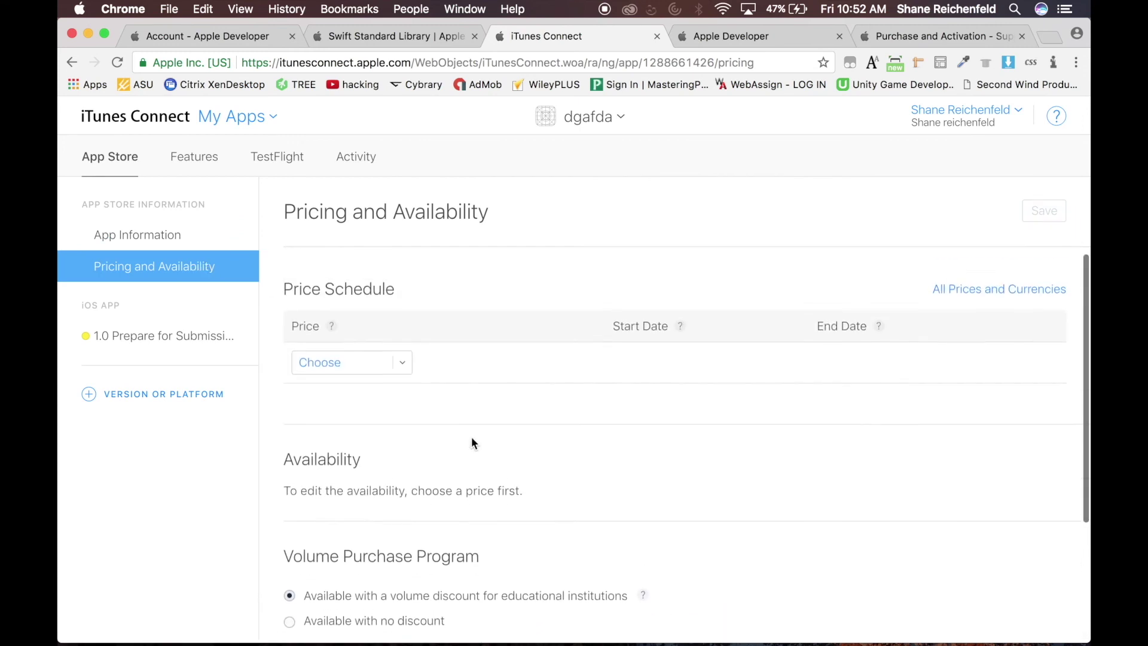
# Open the iOS 1.0 Prepare for Submission page and review its screenshot, promotional text, description, keyword and URL fields
pyautogui.click(223, 345)
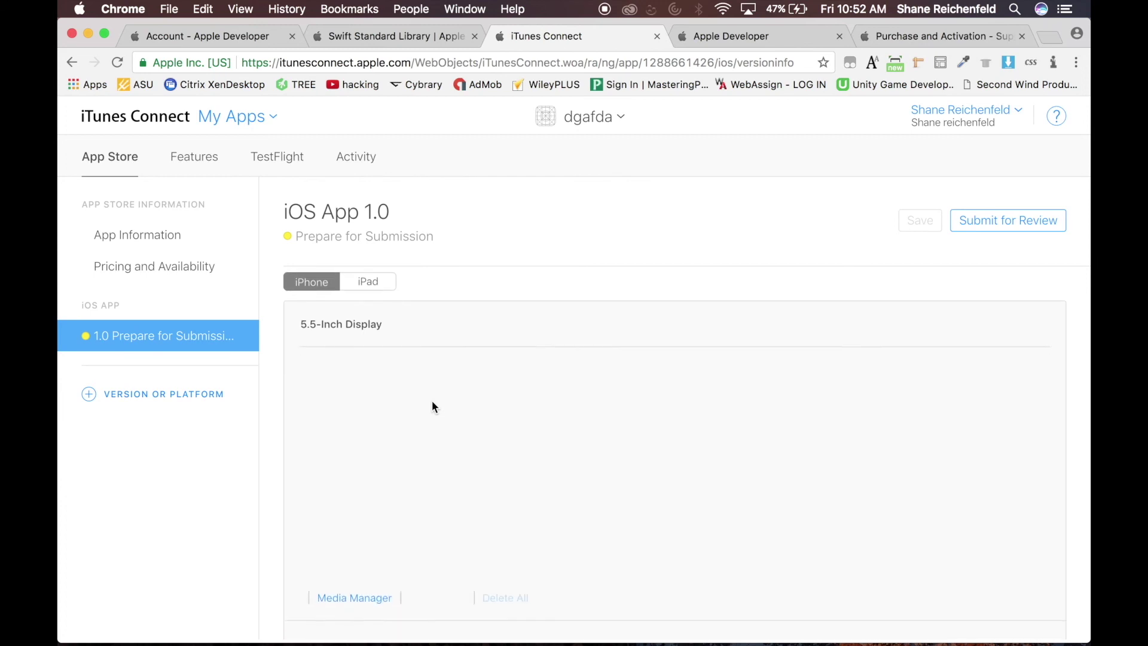
pyautogui.scroll(-5, 483, 288)
pyautogui.scroll(-1, 268, 416)
pyautogui.scroll(-3, 268, 422)
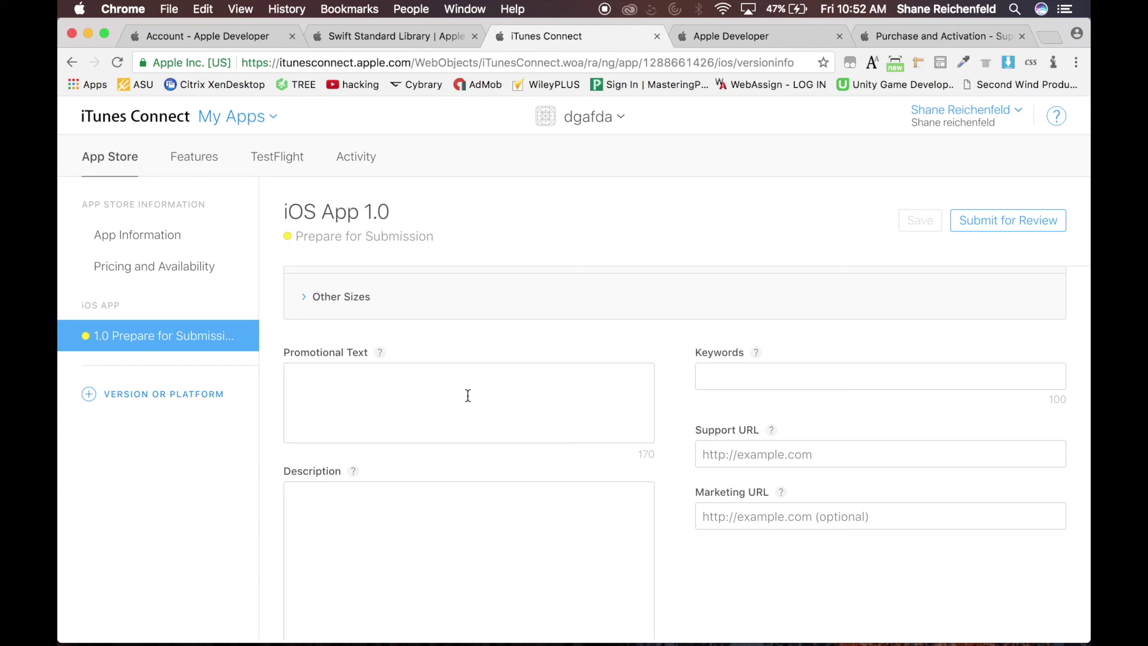
pyautogui.scroll(-8, 468, 396)
pyautogui.scroll(6, 661, 413)
pyautogui.scroll(8, 726, 368)
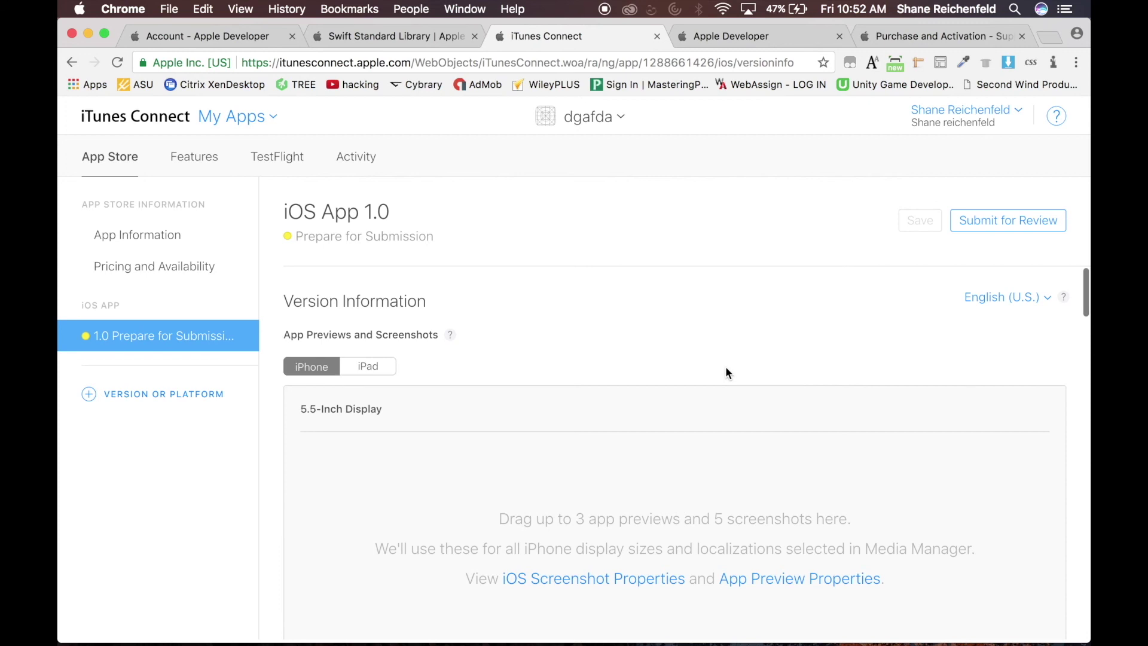